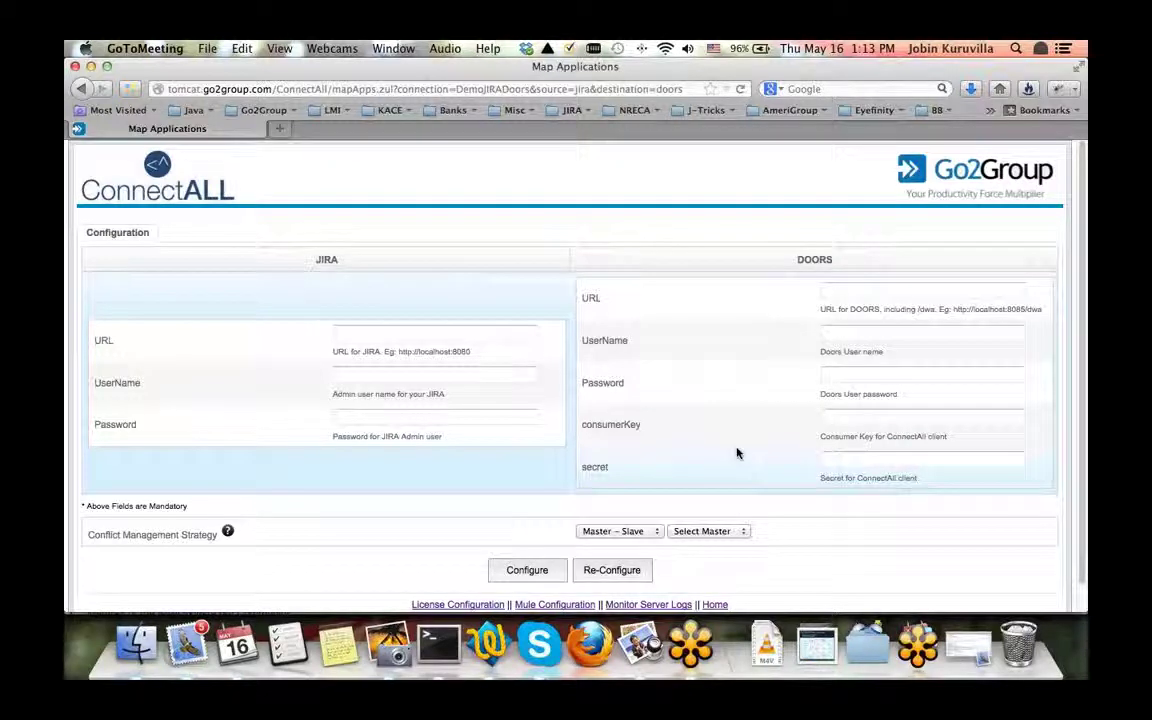
Open the ConnectALL home page in a second browser tab and load the saved JIRADoors application link.
right_click(212, 186)
left_click(226, 191)
left_click(320, 128)
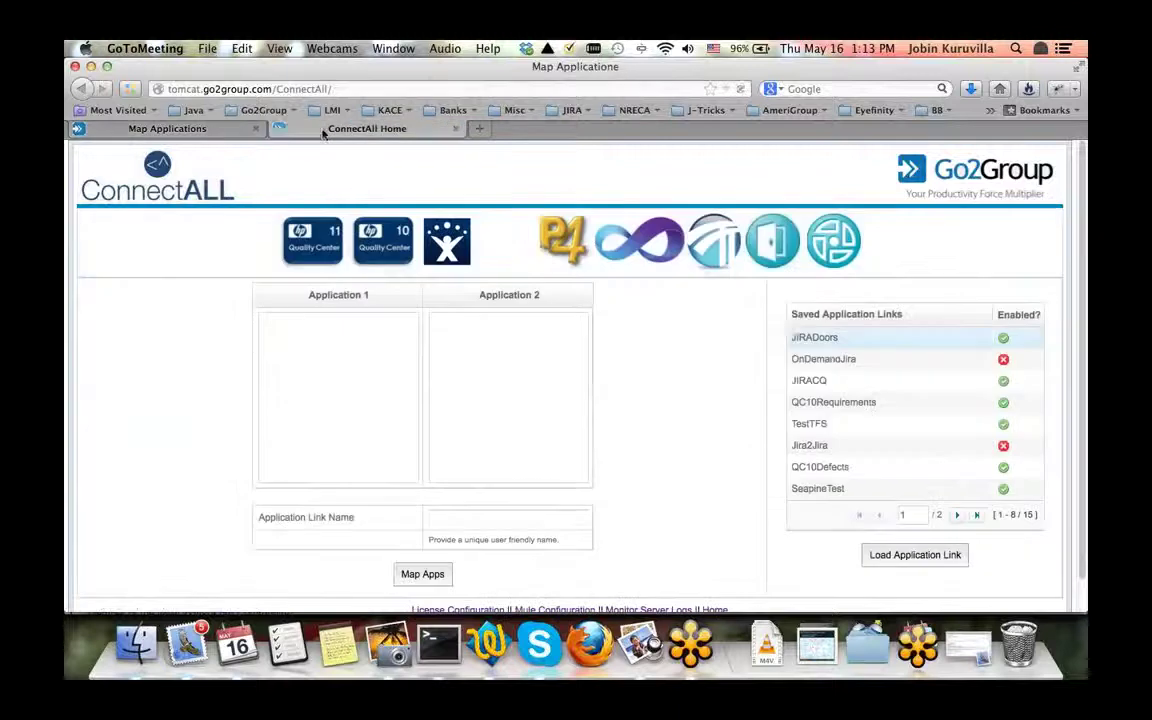
left_click(933, 560)
triple_click(372, 270)
key("super+c")
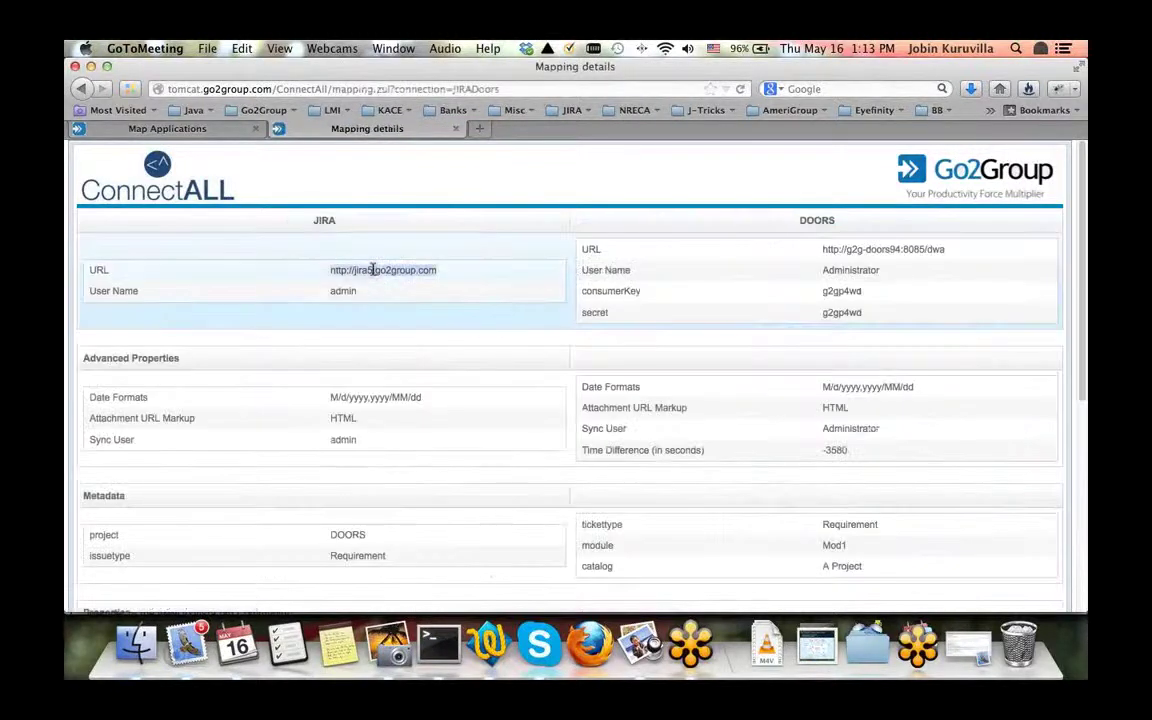
left_click(178, 125)
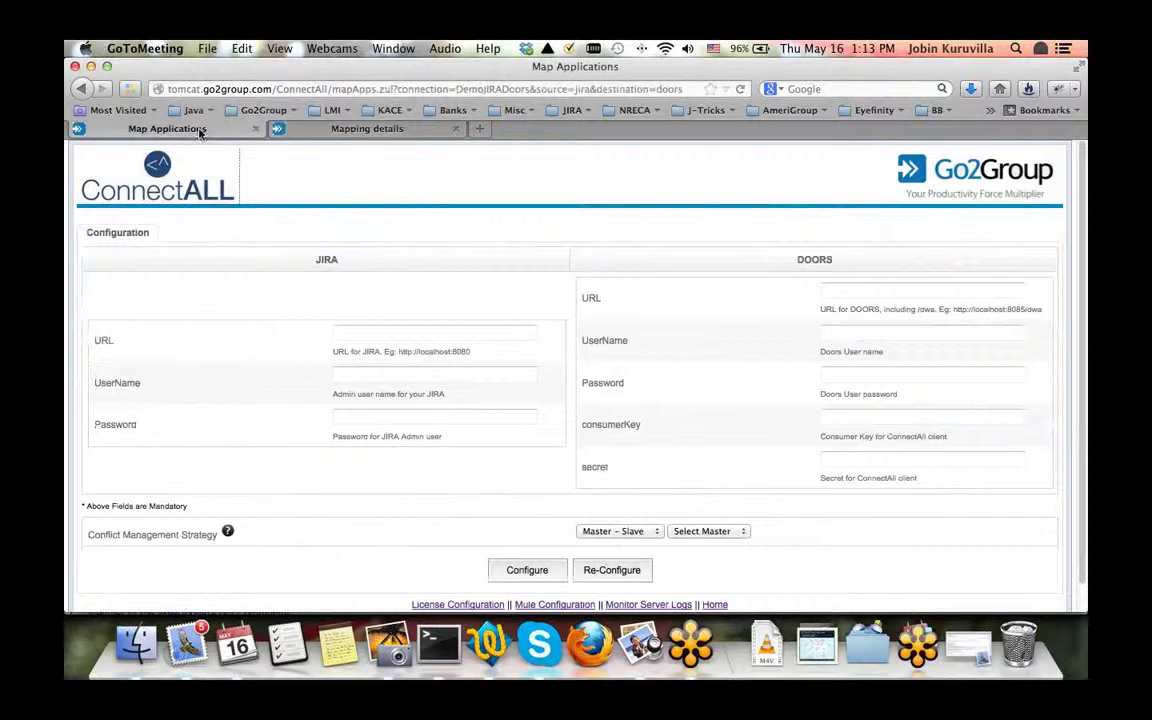
left_click(336, 331)
key("super+v")
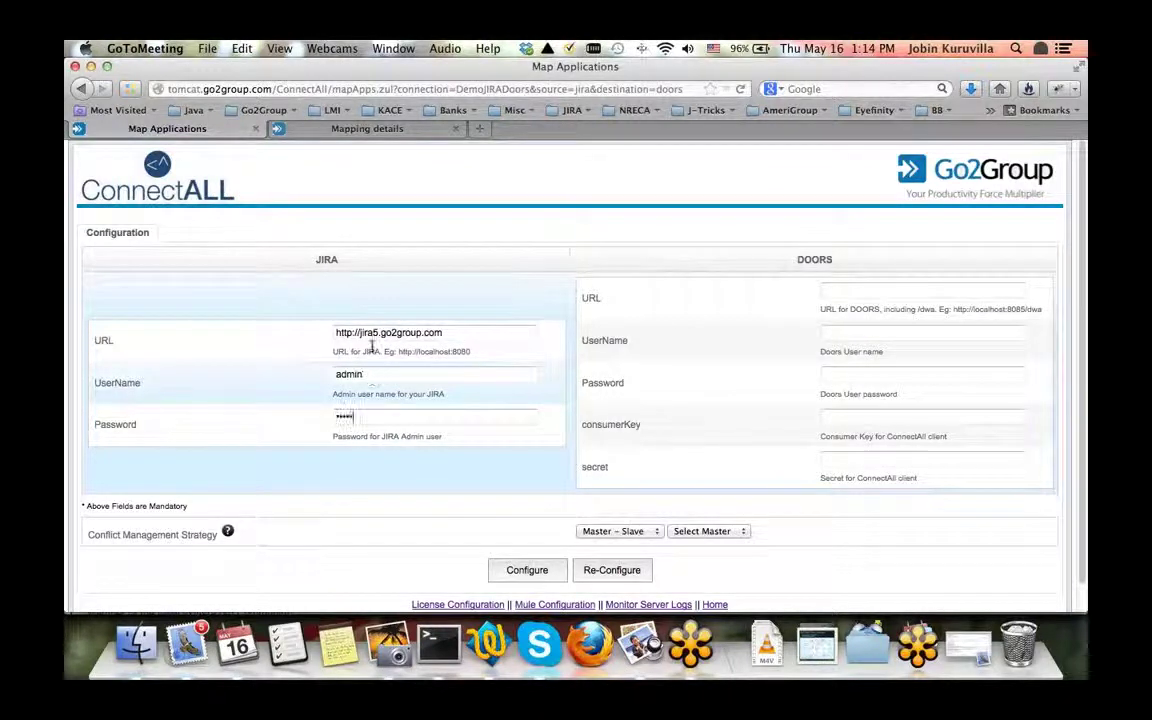
left_click(356, 129)
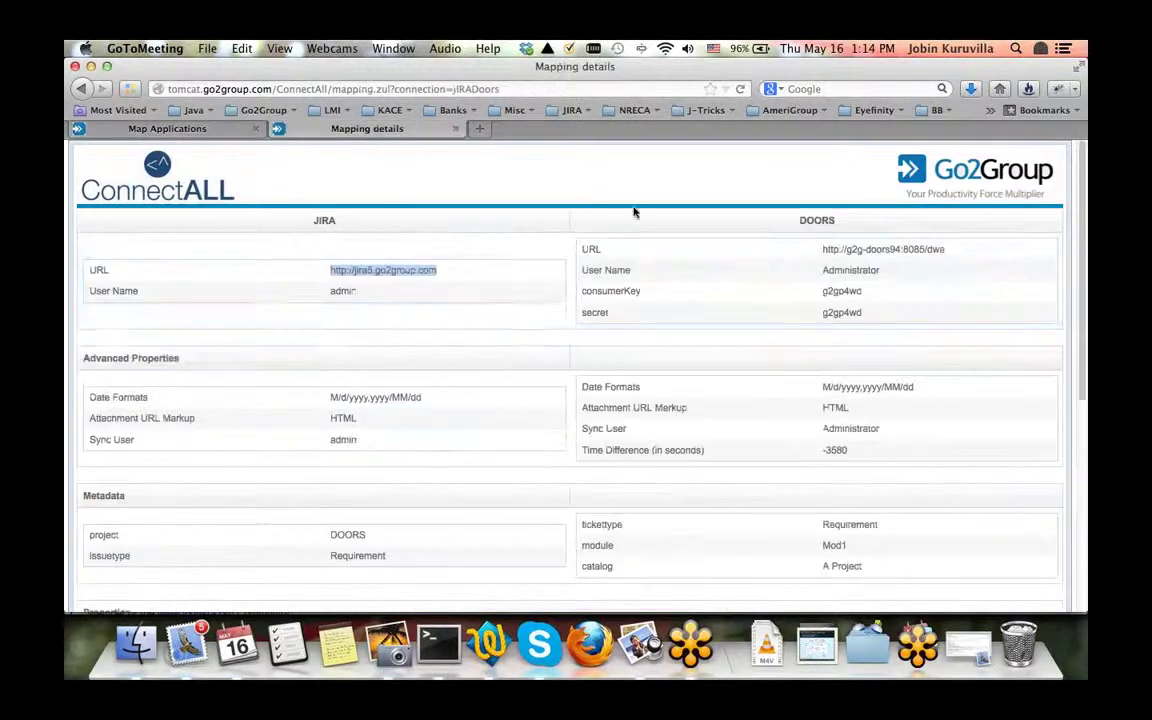
triple_click(883, 248)
key("super+c")
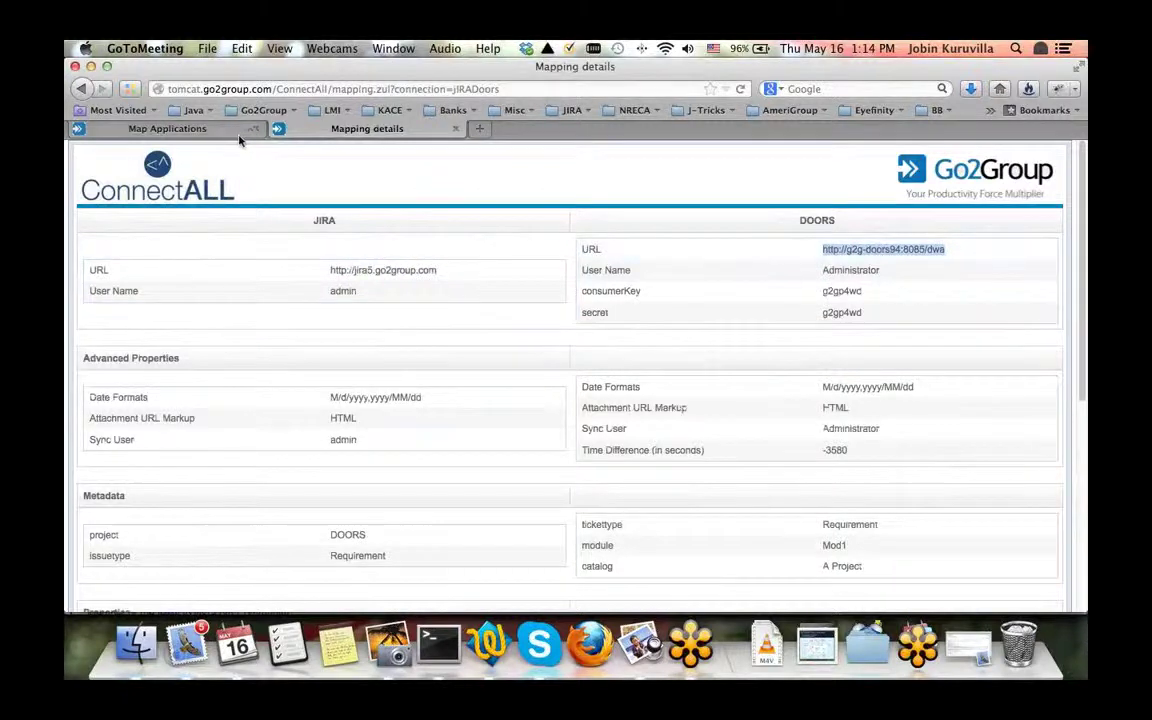
key("ctrl+shift+Tab")
left_click(853, 287)
key("super+v")
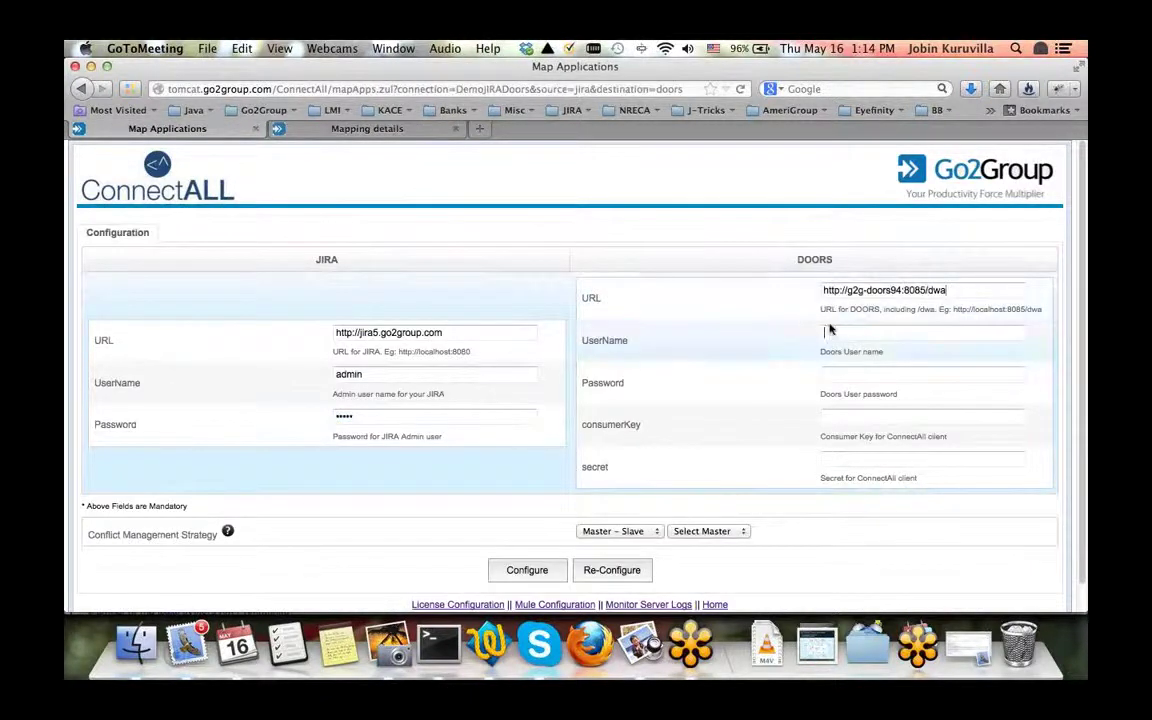
Copy the DOORS user name Administrator from the saved mapping details into the new DOORS configuration.
left_click(410, 128)
double_click(850, 270)
key("super+c")
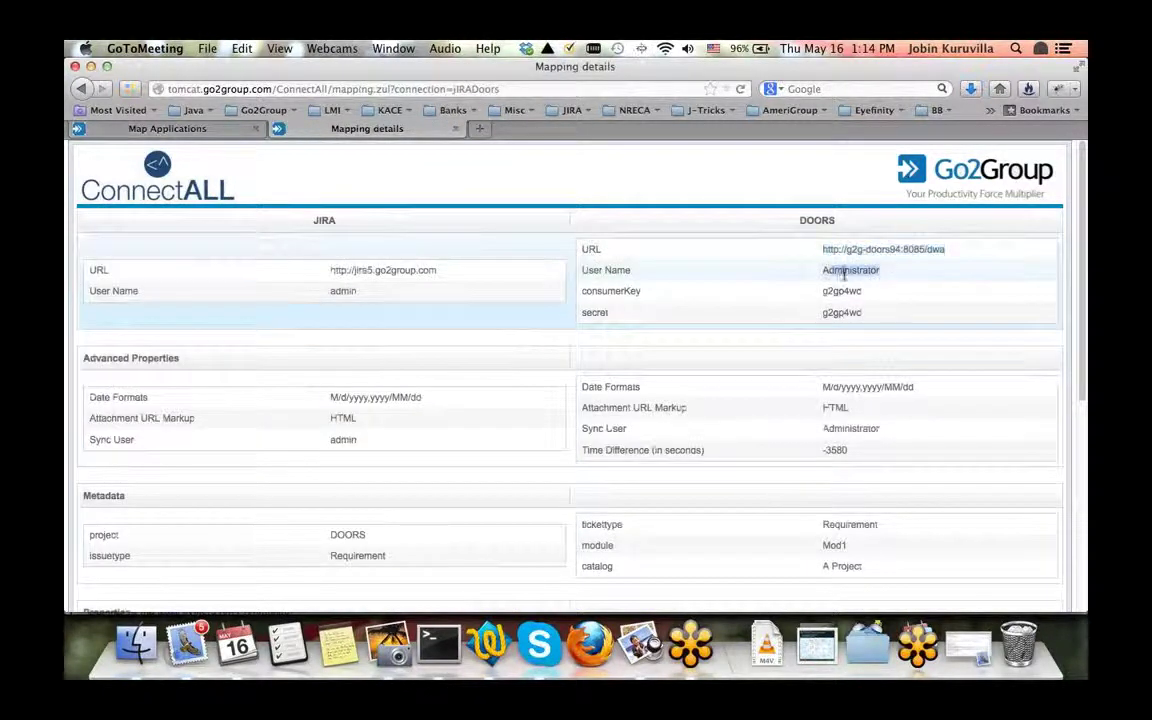
left_click(167, 128)
left_click(848, 323)
key("super+v")
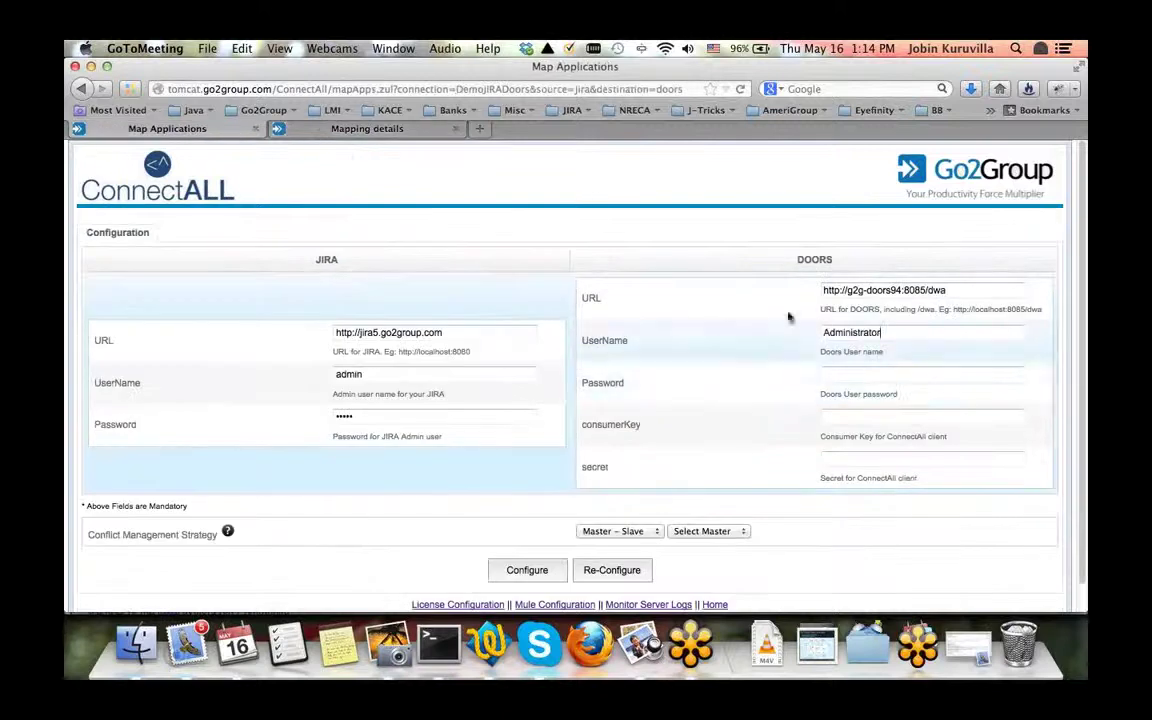
Copy the saved link's consumer key and paste it as the DOORS password, consumer key and secret in the new configuration.
left_click(420, 130)
double_click(840, 290)
key("super+c")
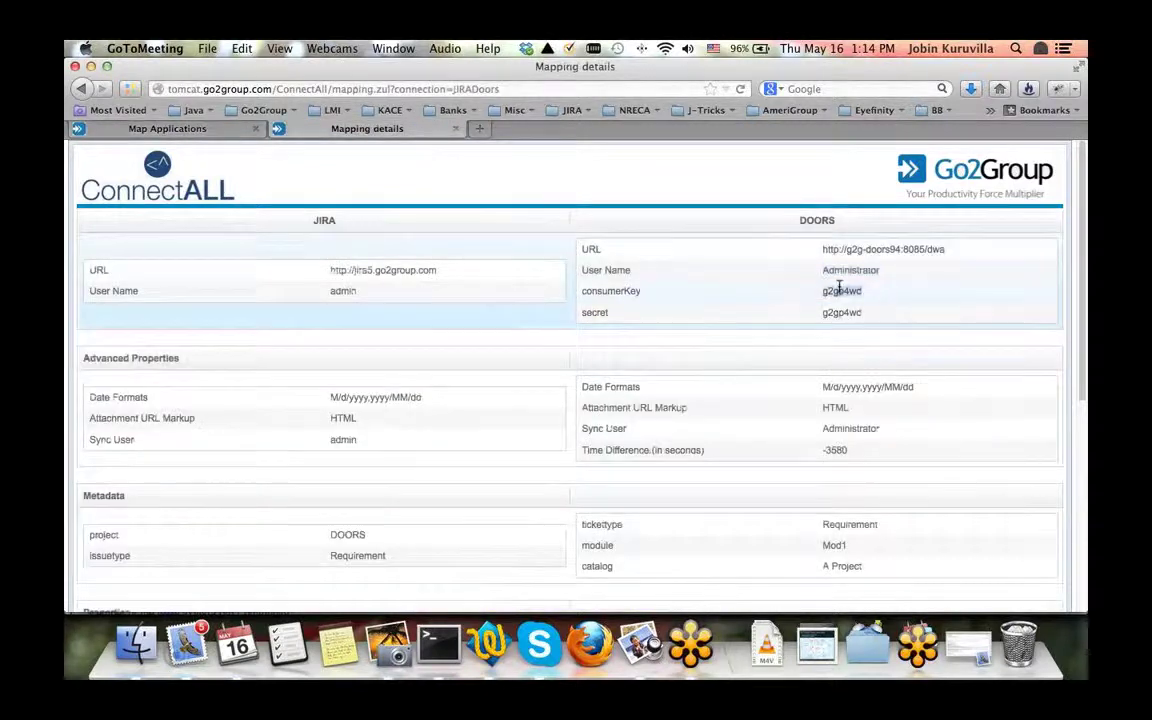
left_click(167, 128)
left_click(862, 378)
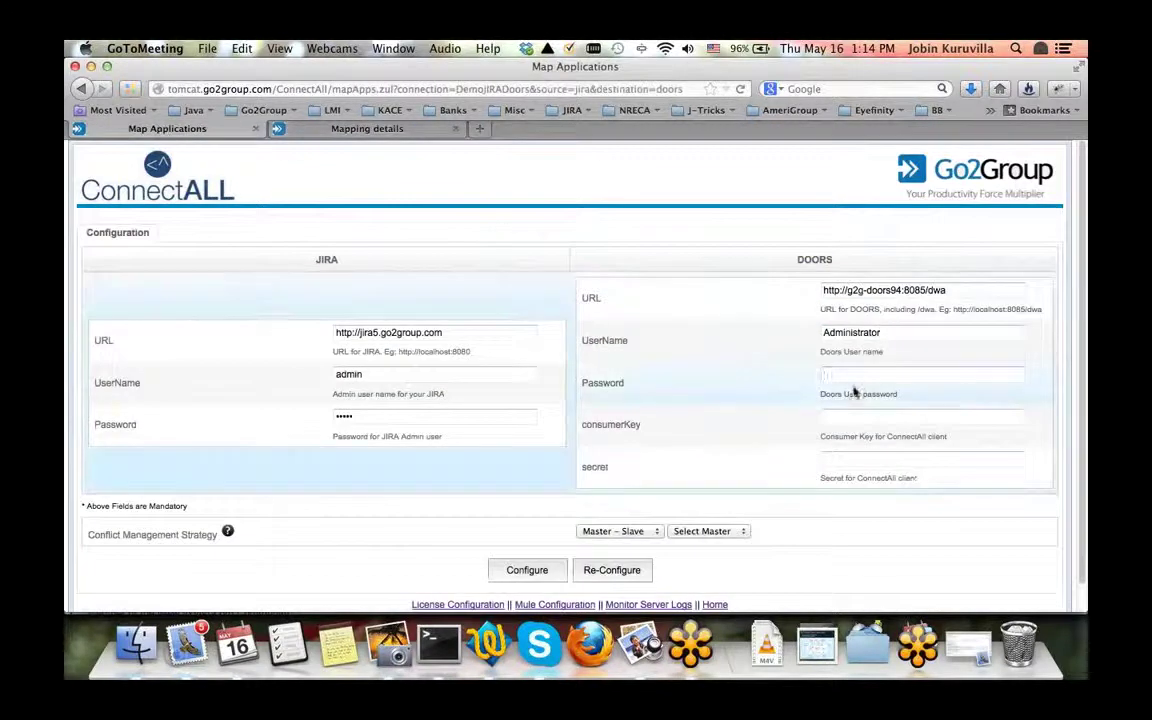
key("super+v")
key("Tab")
key("super+v")
key("Tab")
key("super+v")
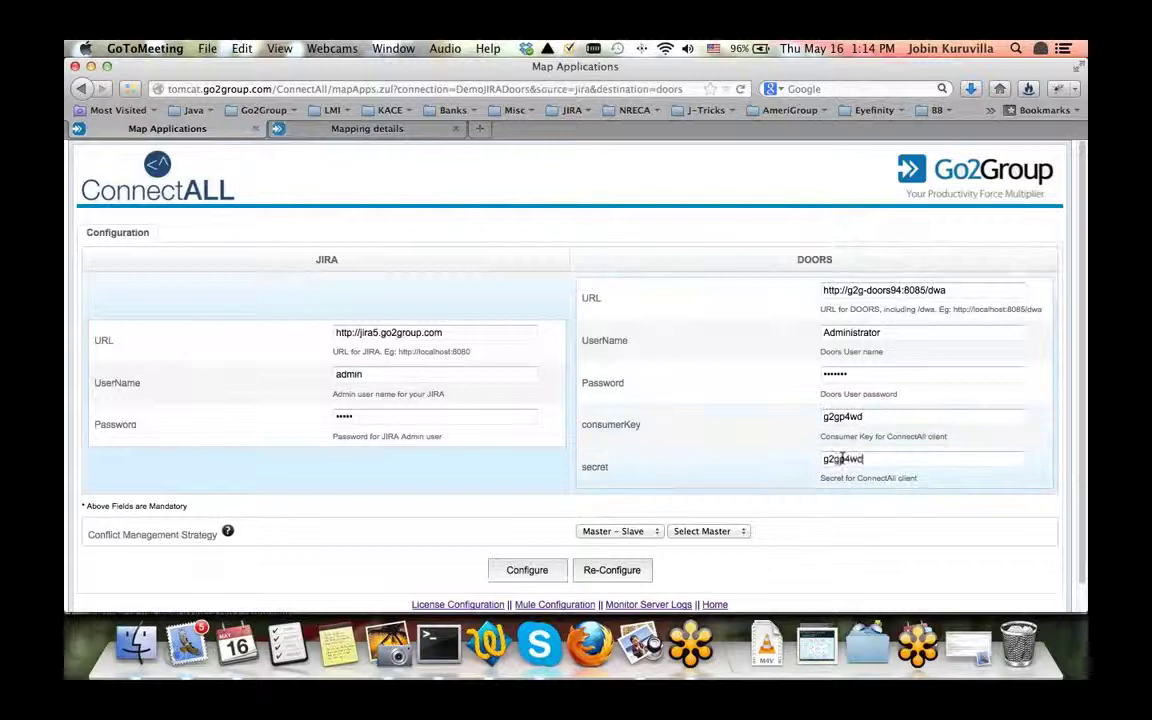
Keep the conflict management strategy at Master - Slave and choose jira as the master.
scroll(670, 358, "down", 1)
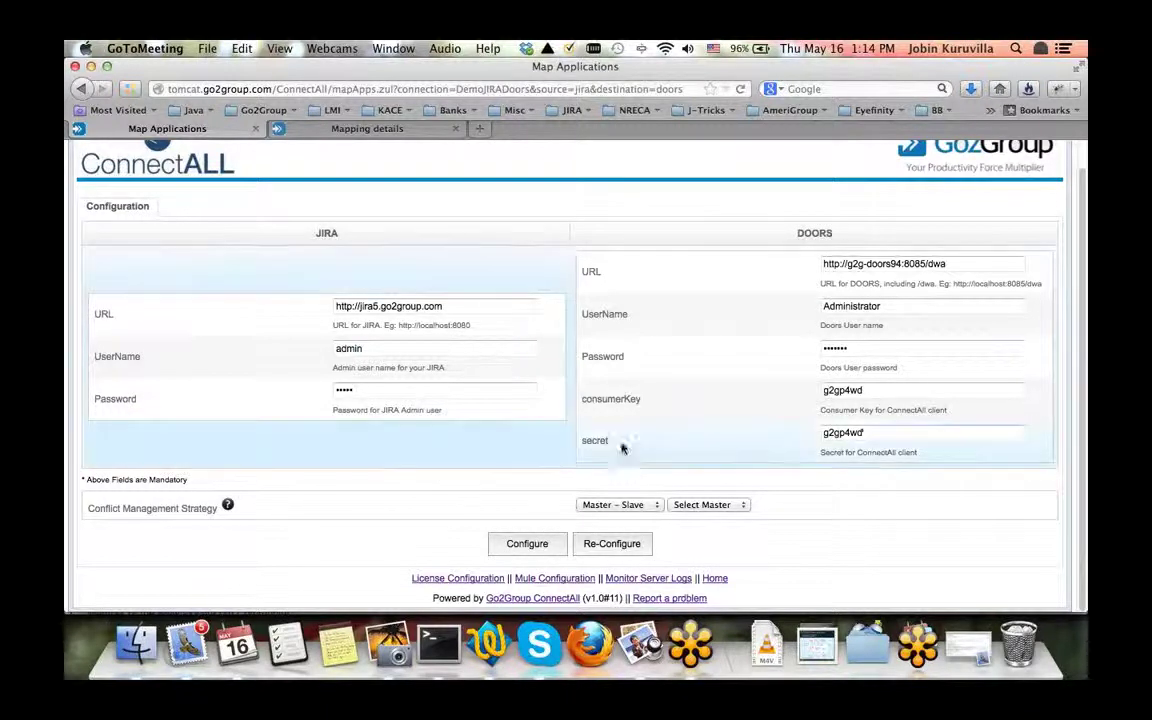
left_click(640, 506)
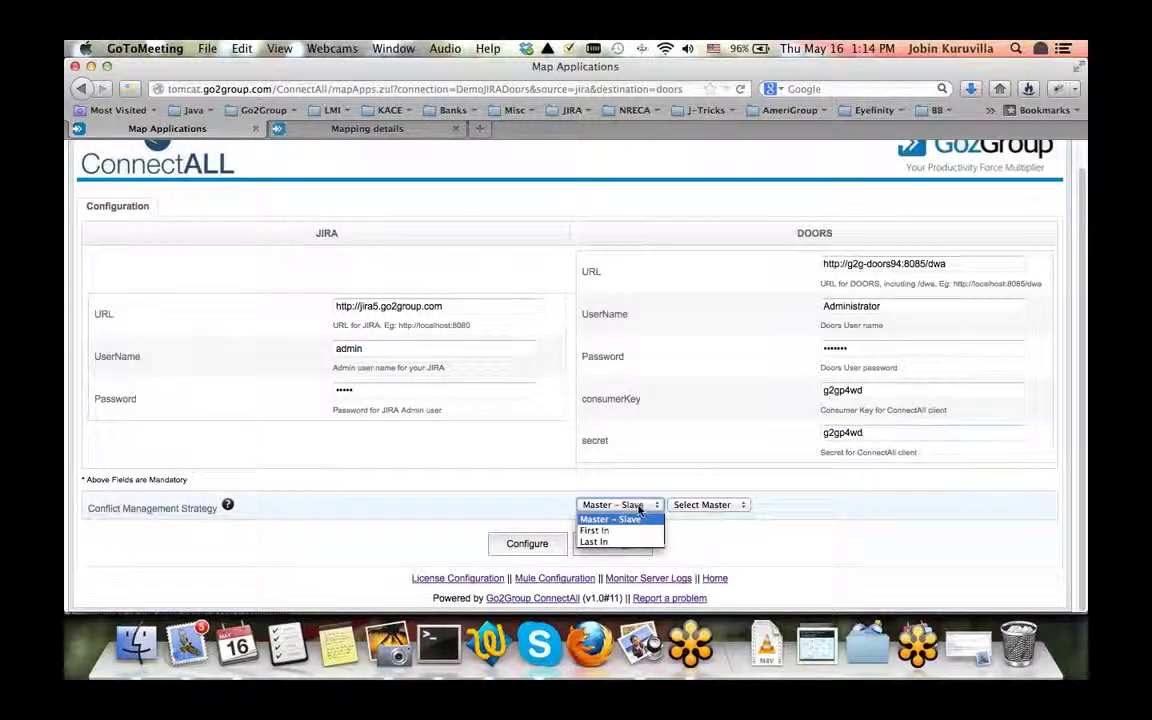
left_click(640, 506)
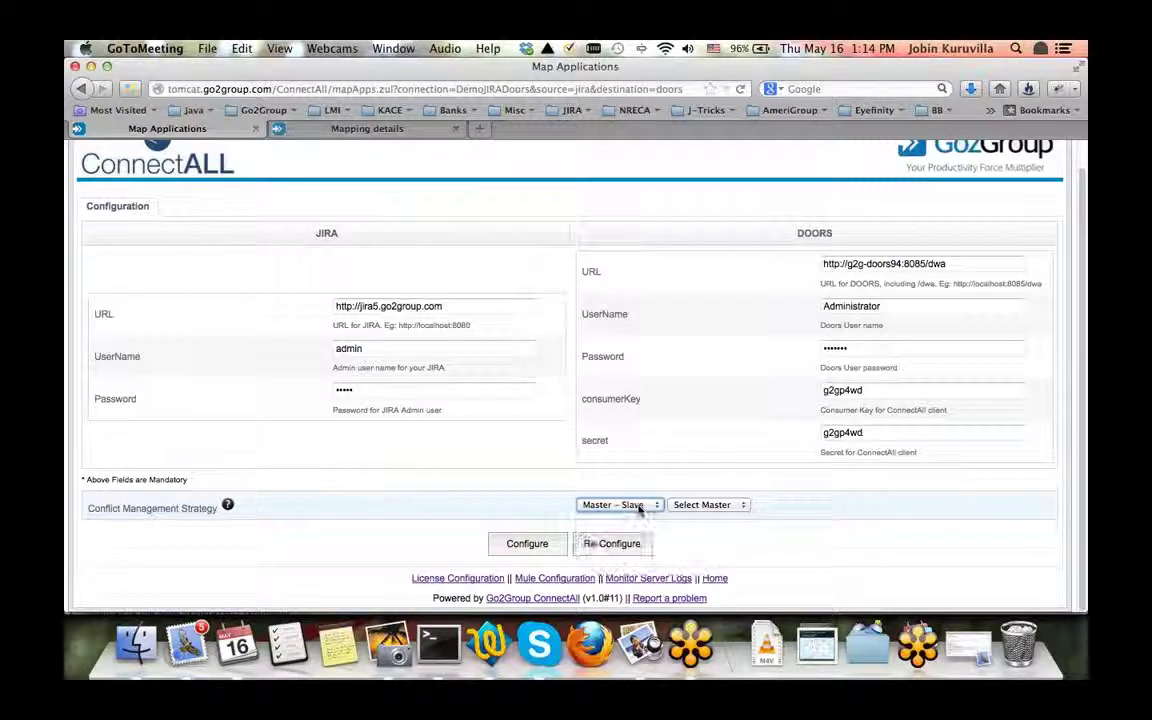
left_click(707, 505)
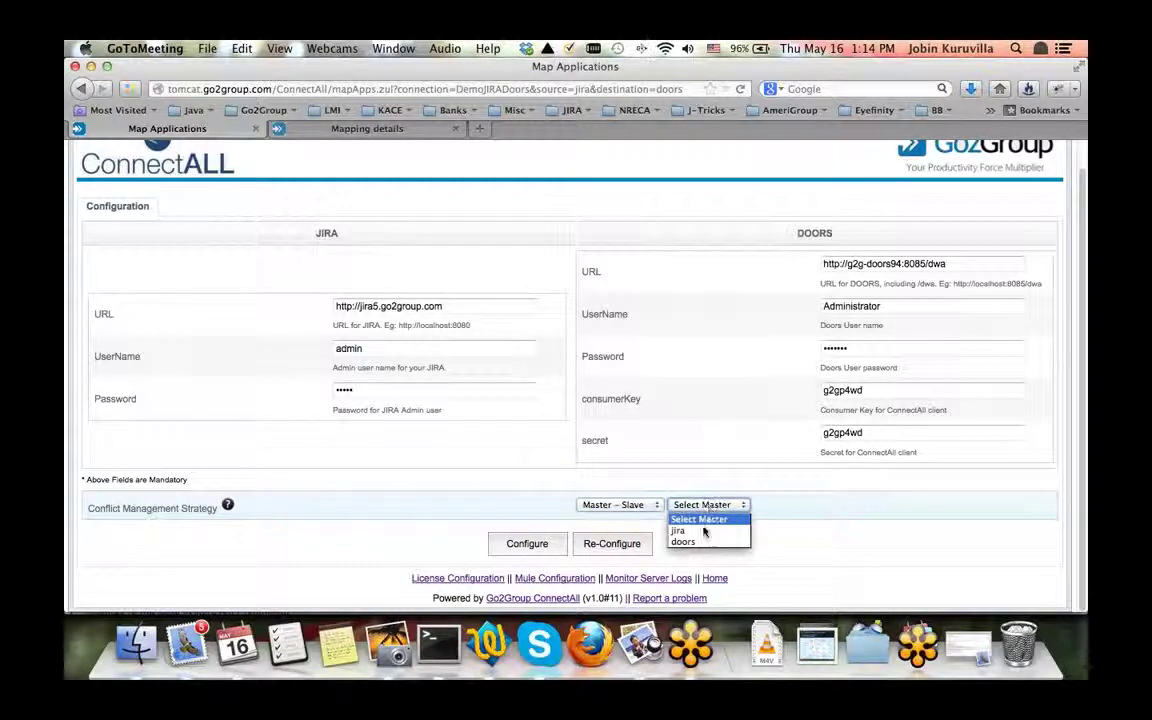
left_click(699, 532)
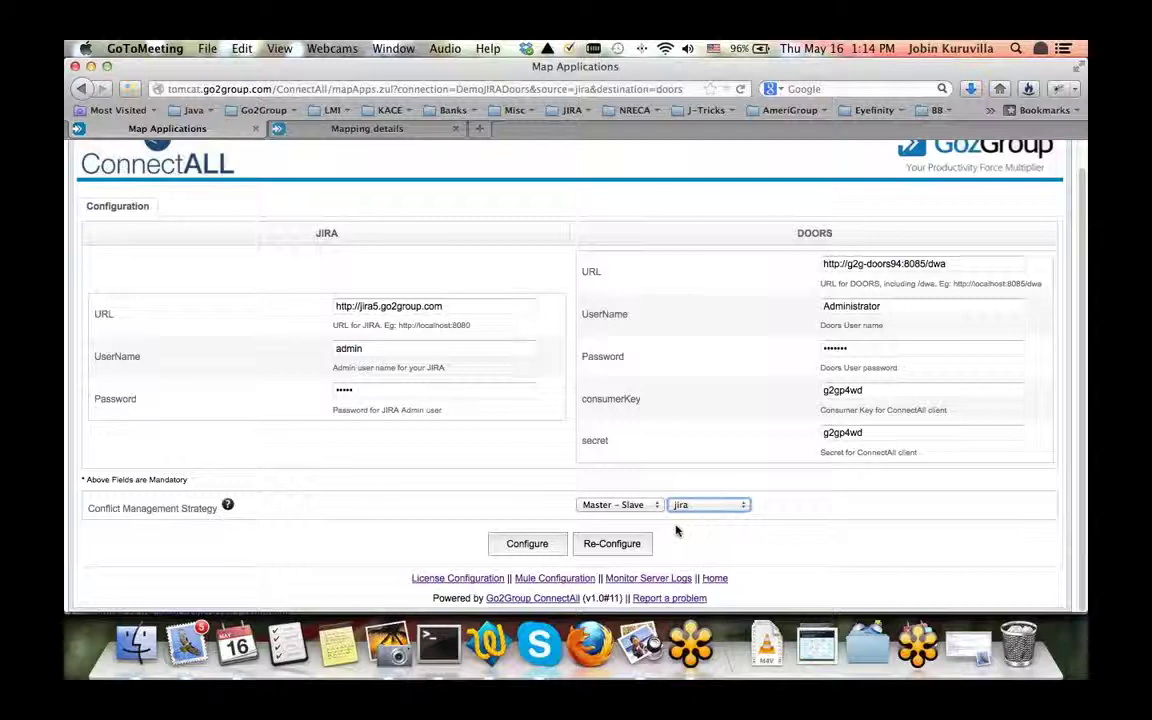
Try the First In and Last In conflict management strategies and return to Master - Slave.
left_click(648, 505)
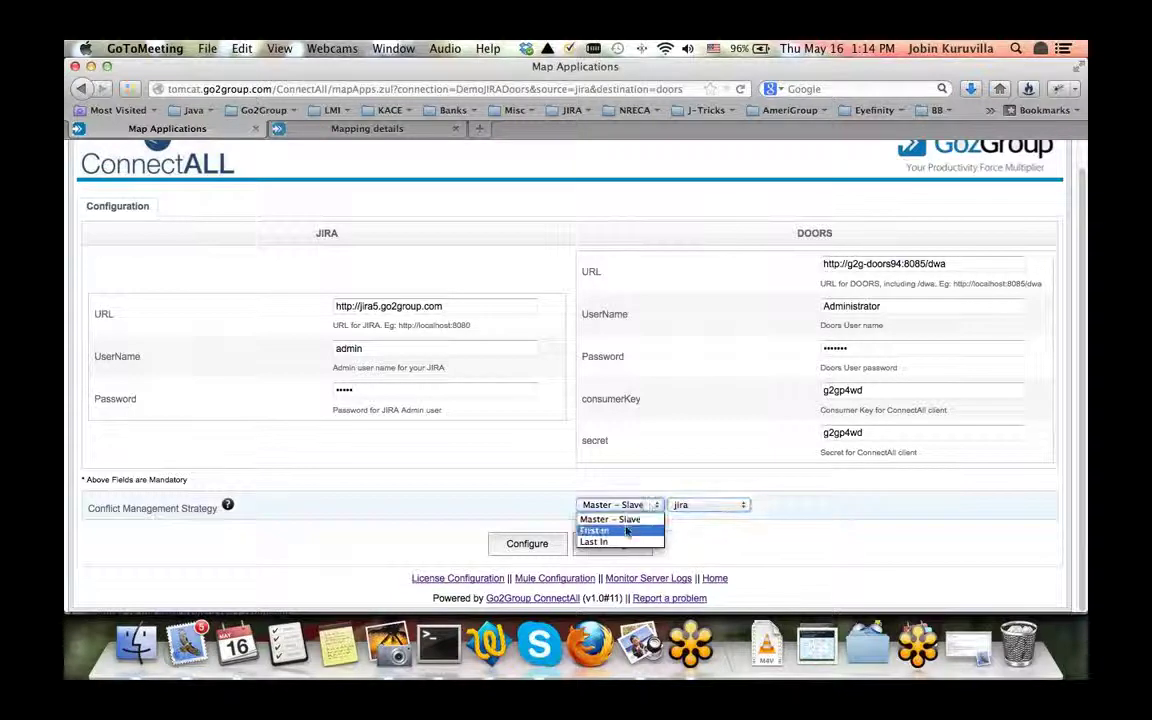
left_click(625, 530)
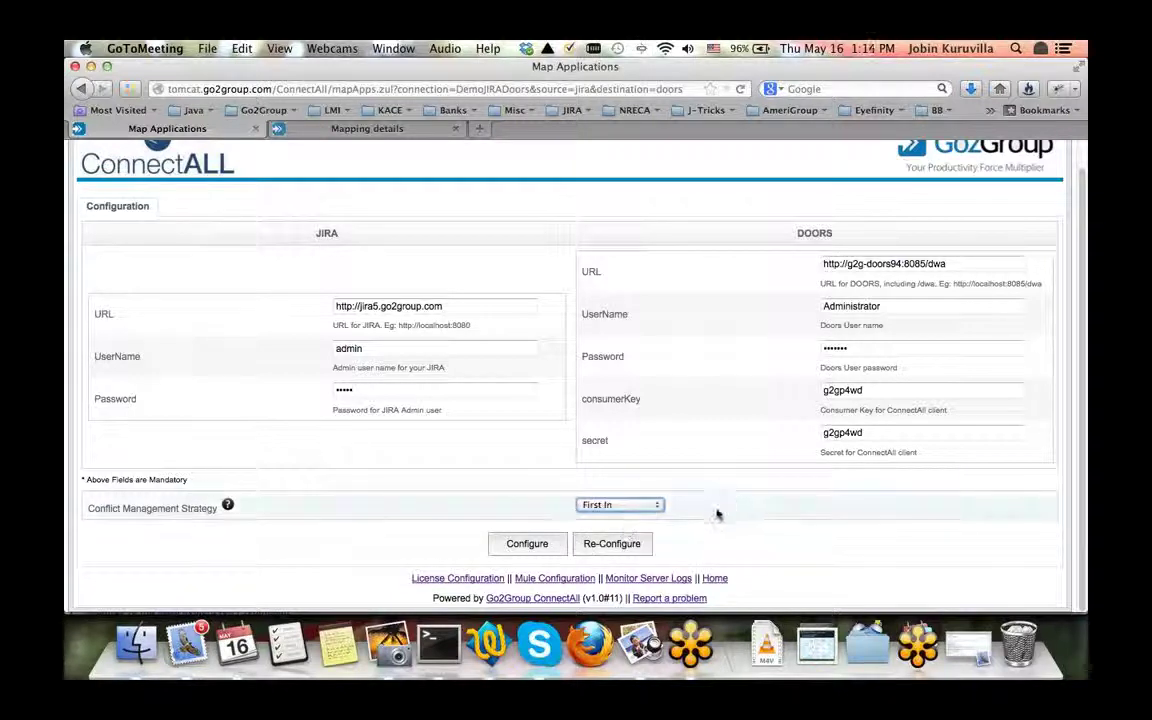
left_click(640, 505)
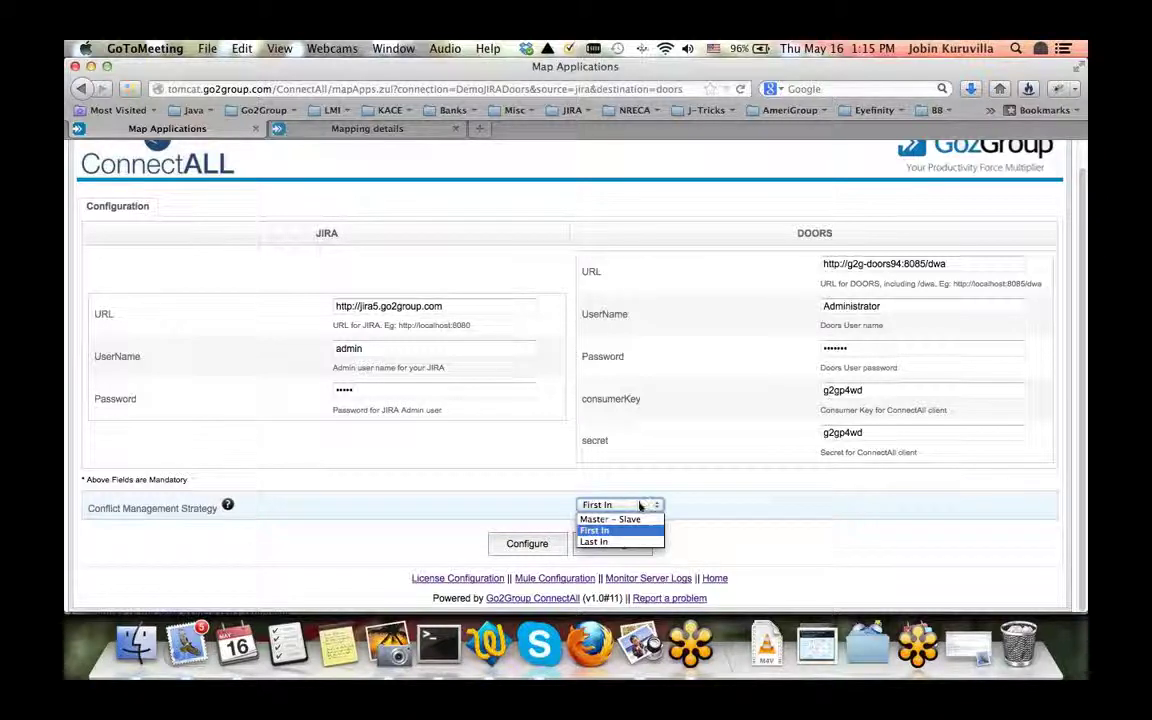
left_click(638, 540)
left_click(660, 506)
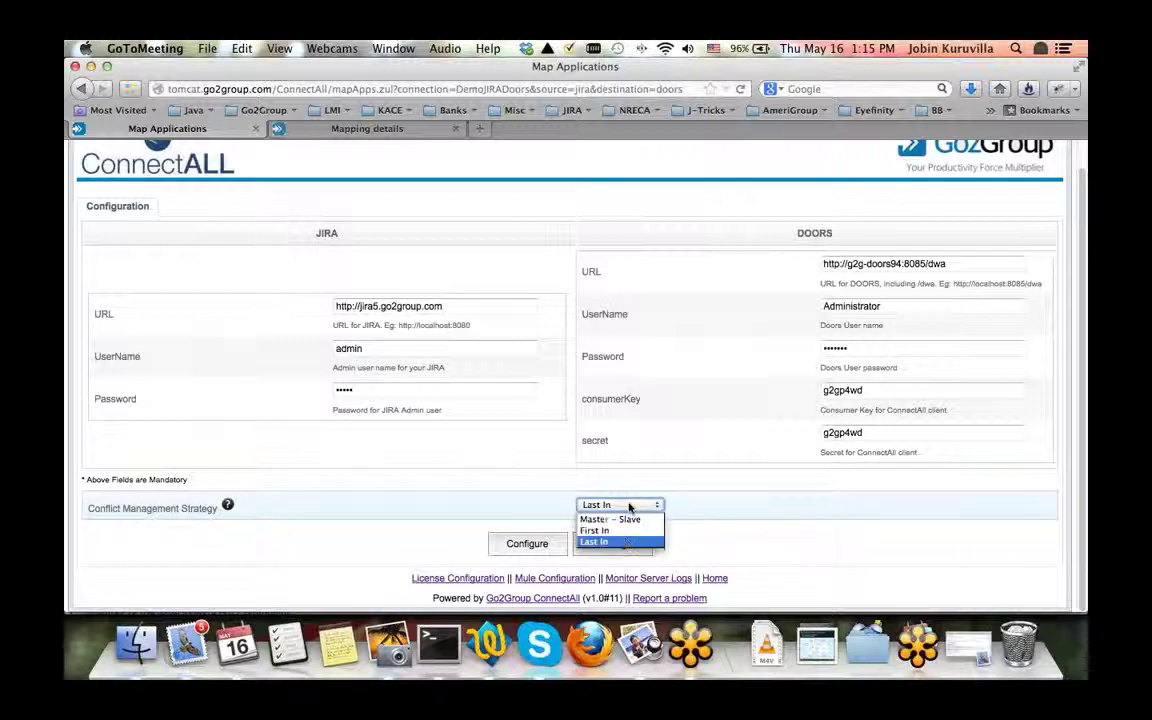
left_click(610, 517)
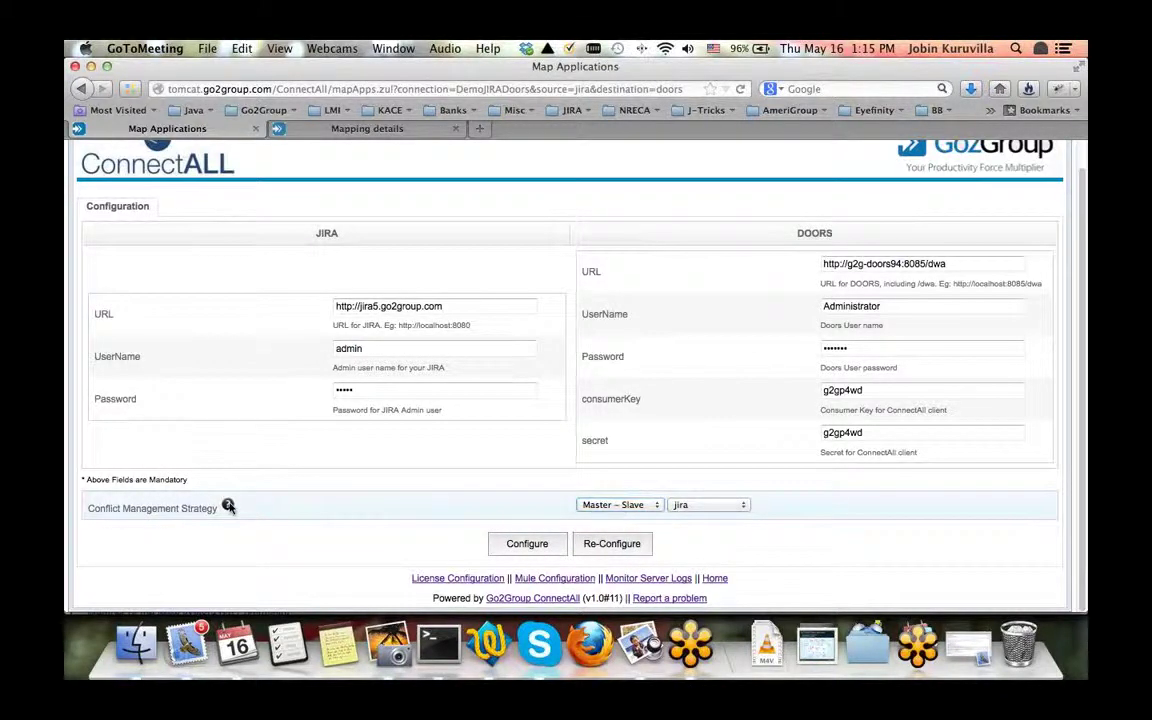
Choose doors as the master for the Master - Slave strategy and submit the configuration to reach the entity mapping.
mouse_move(228, 507)
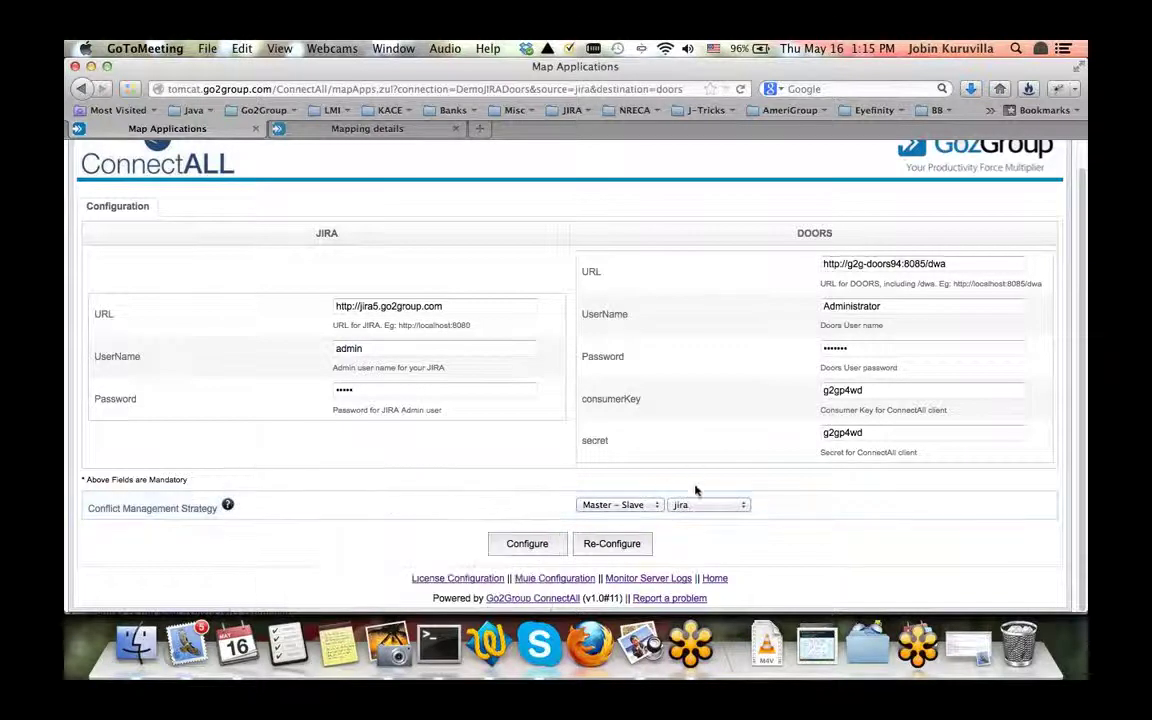
left_click(730, 507)
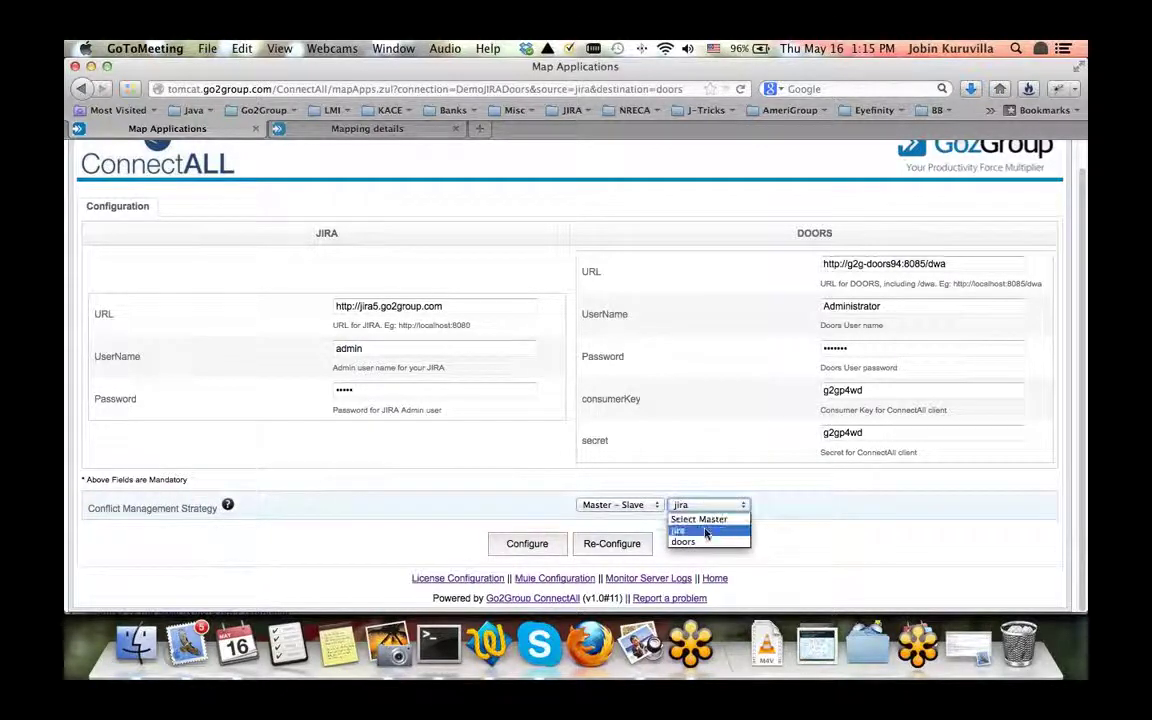
left_click(745, 527)
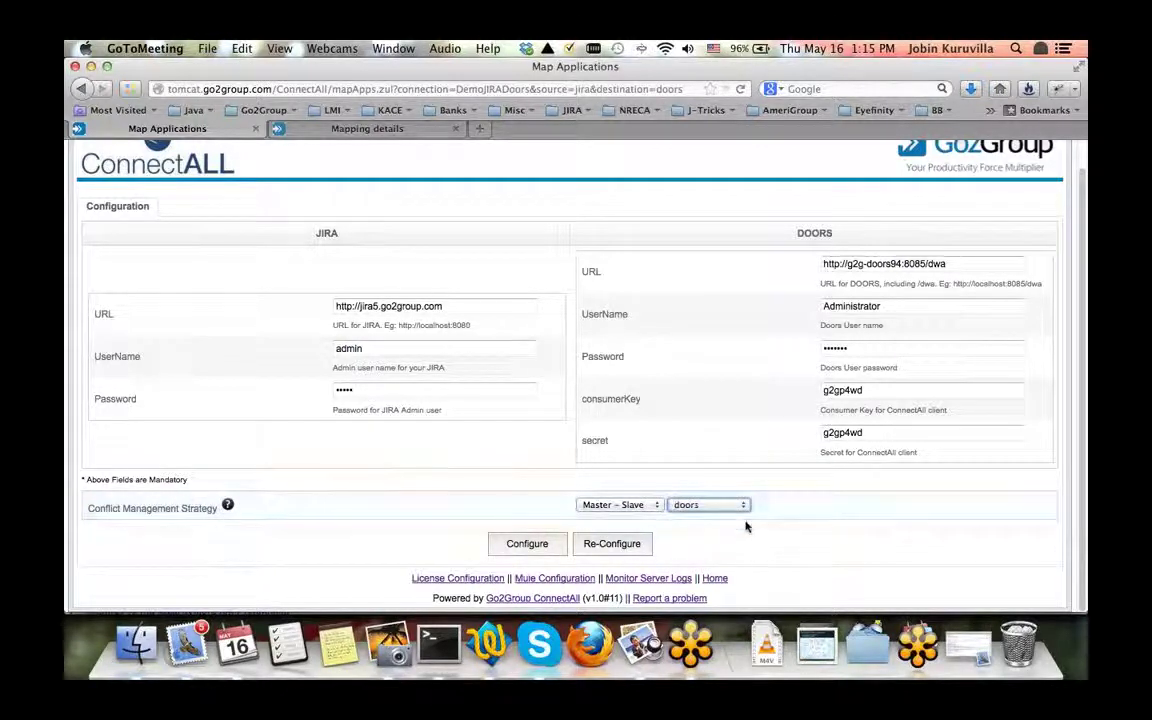
left_click(530, 545)
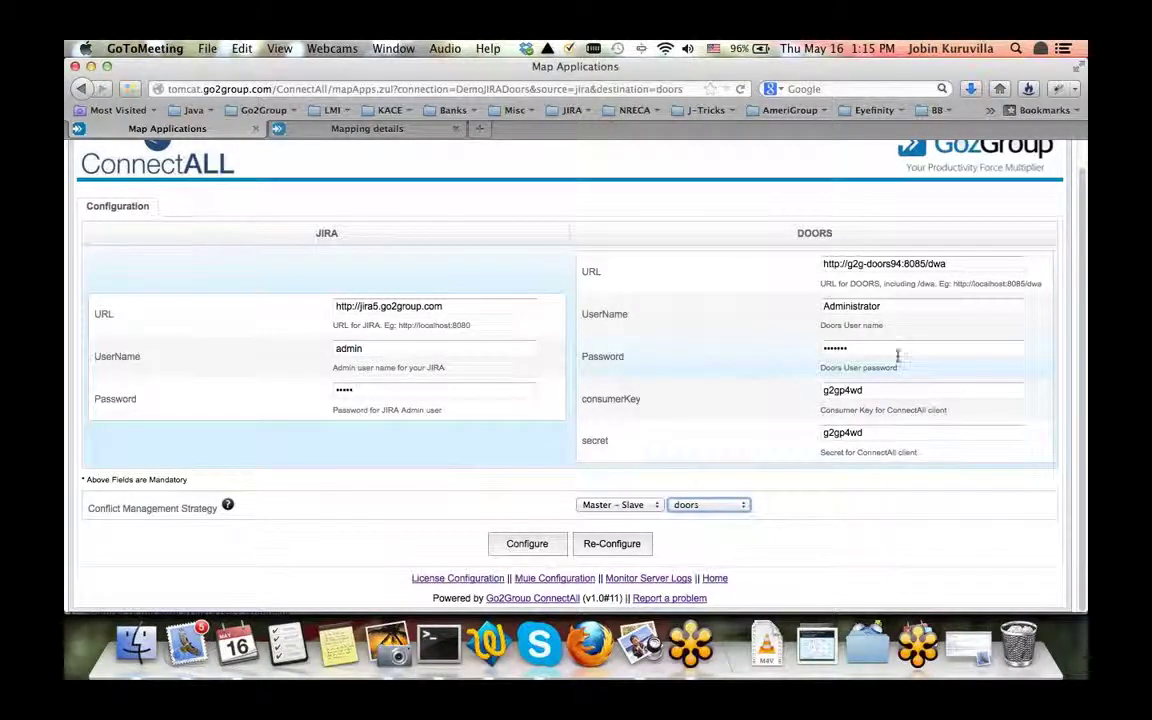
left_click(526, 545)
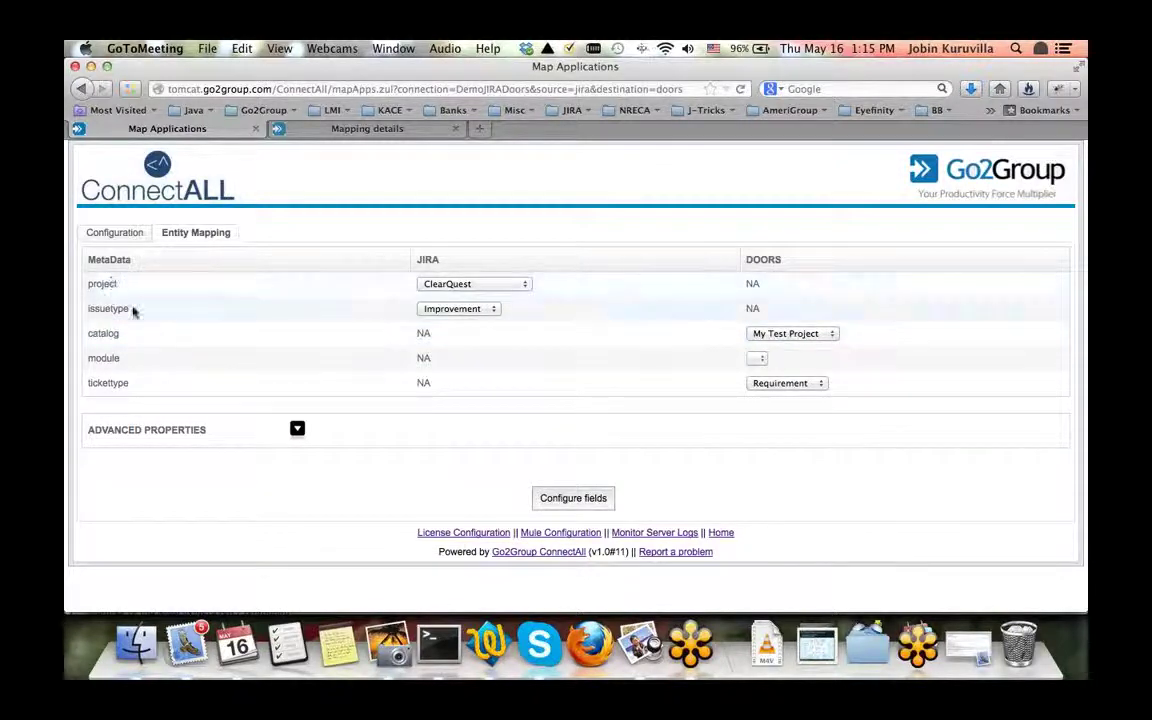
Map the JIRA side to project DOORS and issue type Requirement in the entity mapping.
left_click(447, 285)
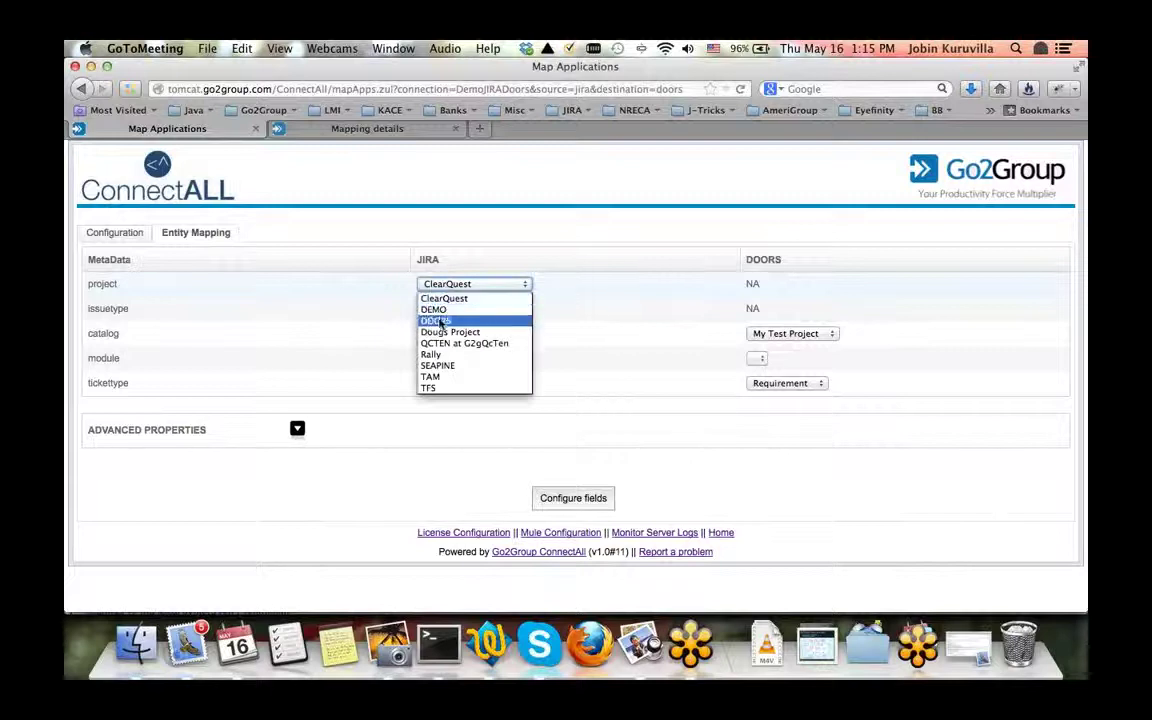
left_click(437, 320)
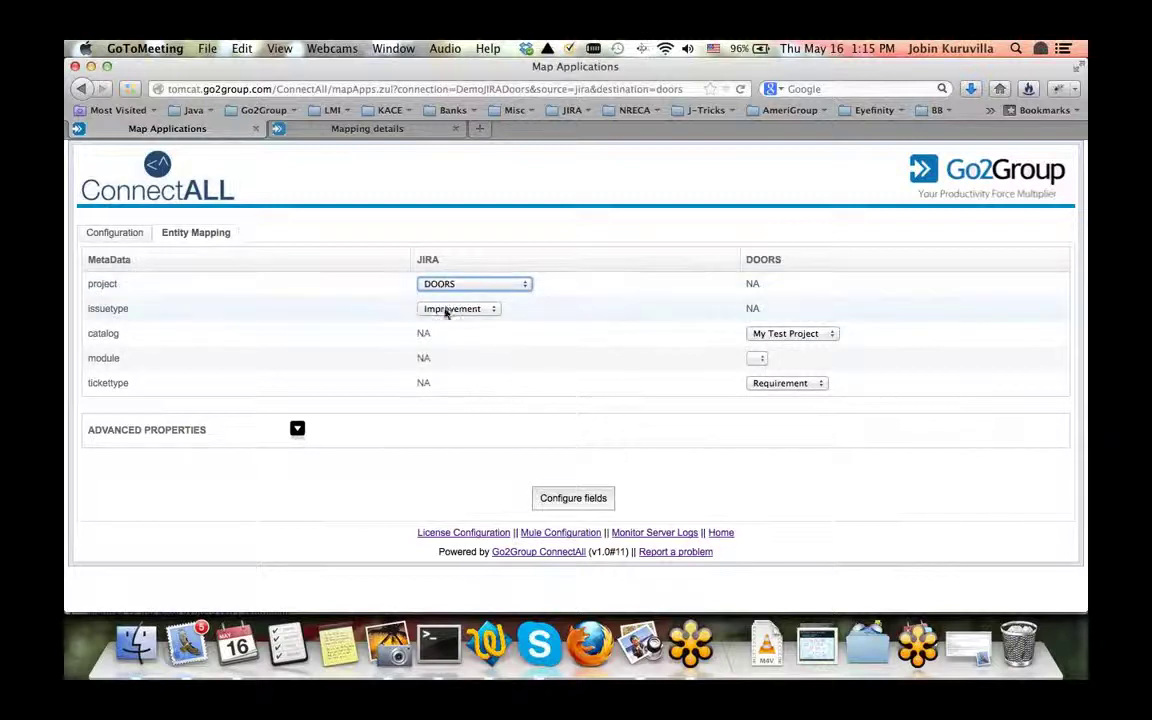
left_click(447, 311)
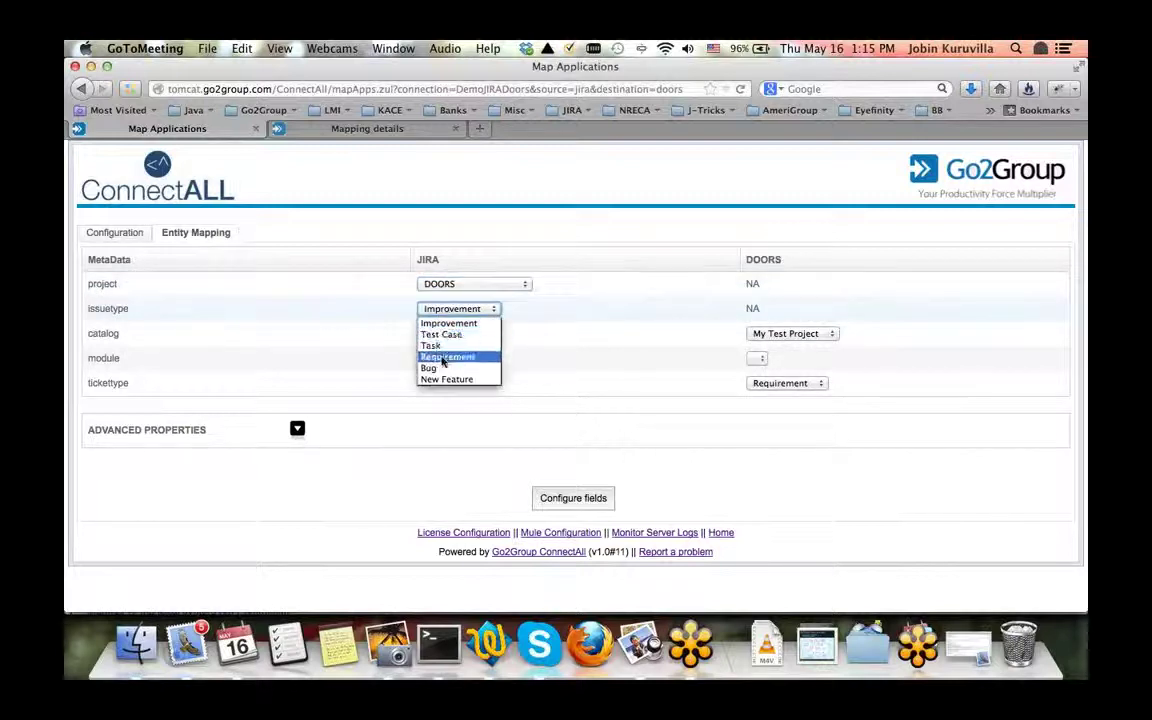
left_click(443, 358)
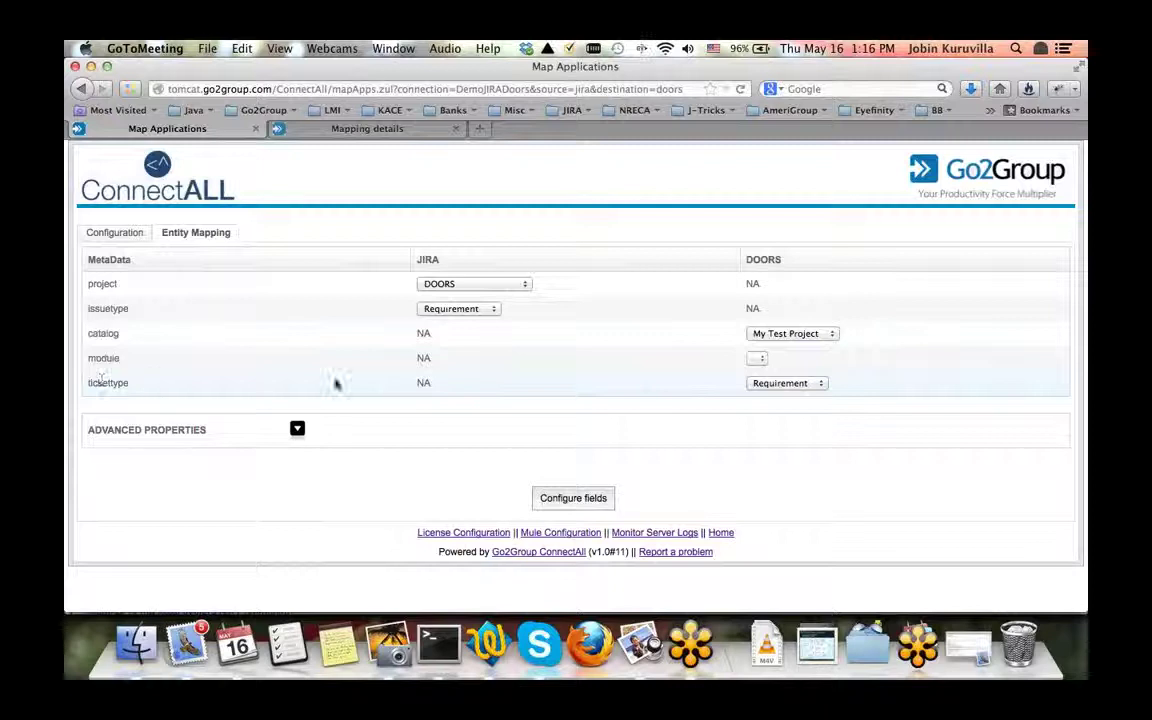
Map the DOORS side to catalog A Project, module Mod1 and ticket type Requirement in the entity mapping.
left_click(781, 384)
left_click(785, 397)
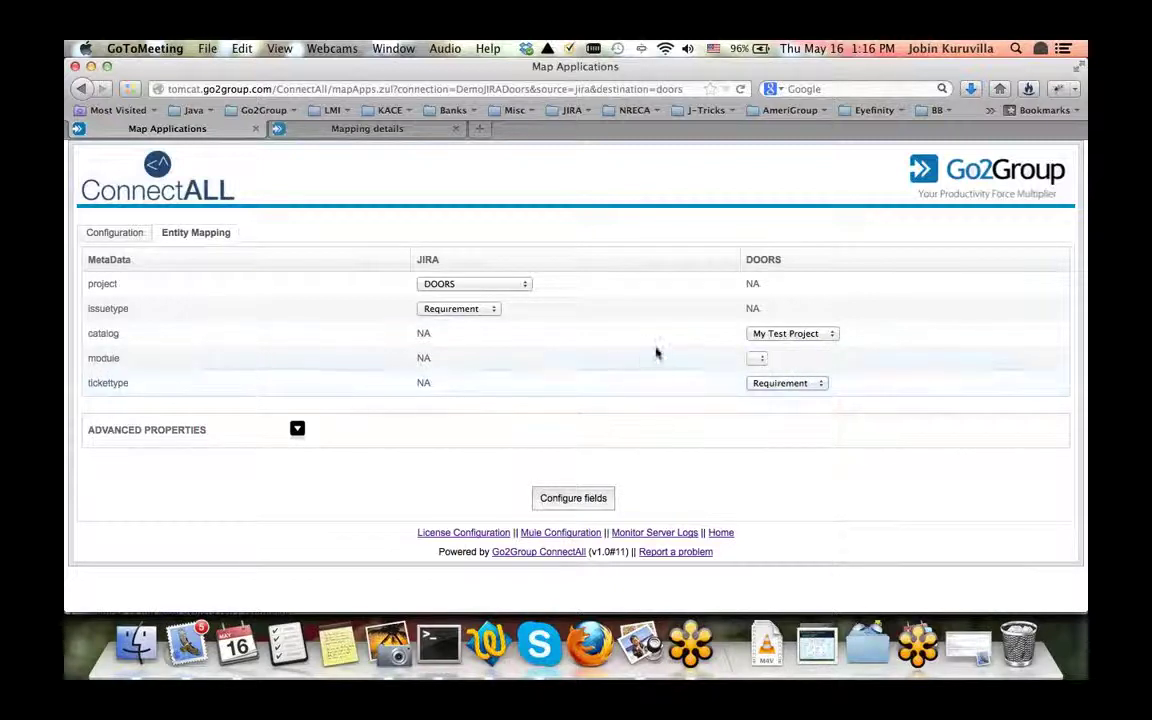
left_click(778, 336)
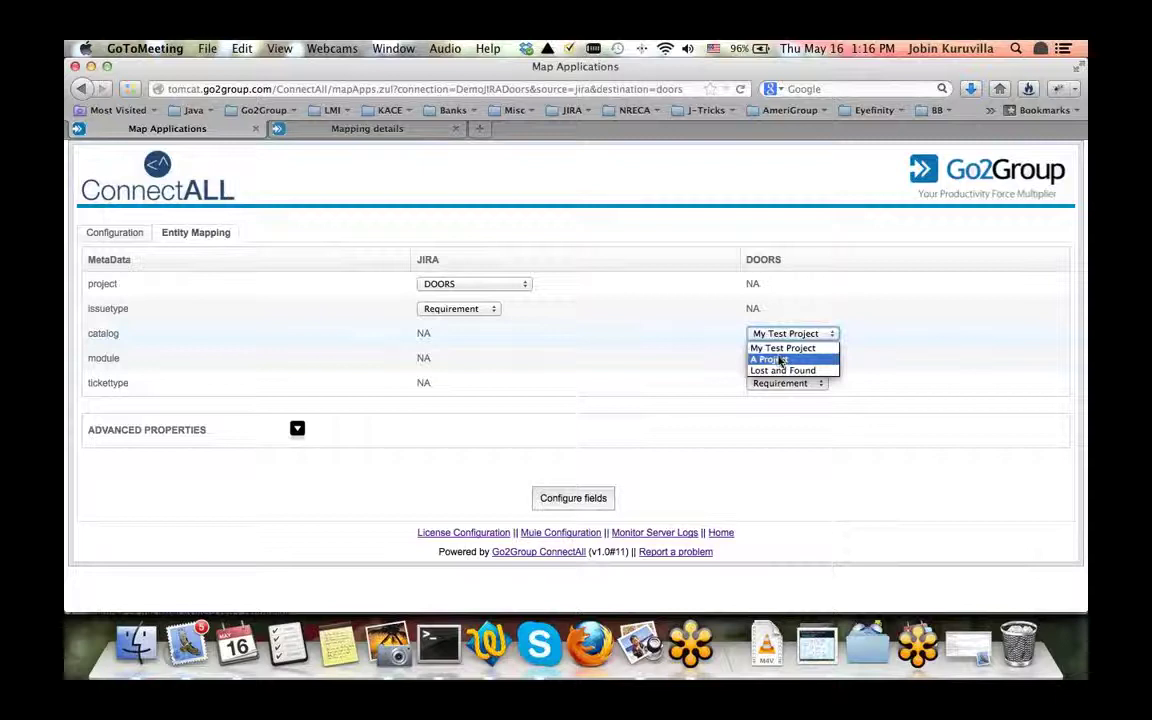
left_click(779, 361)
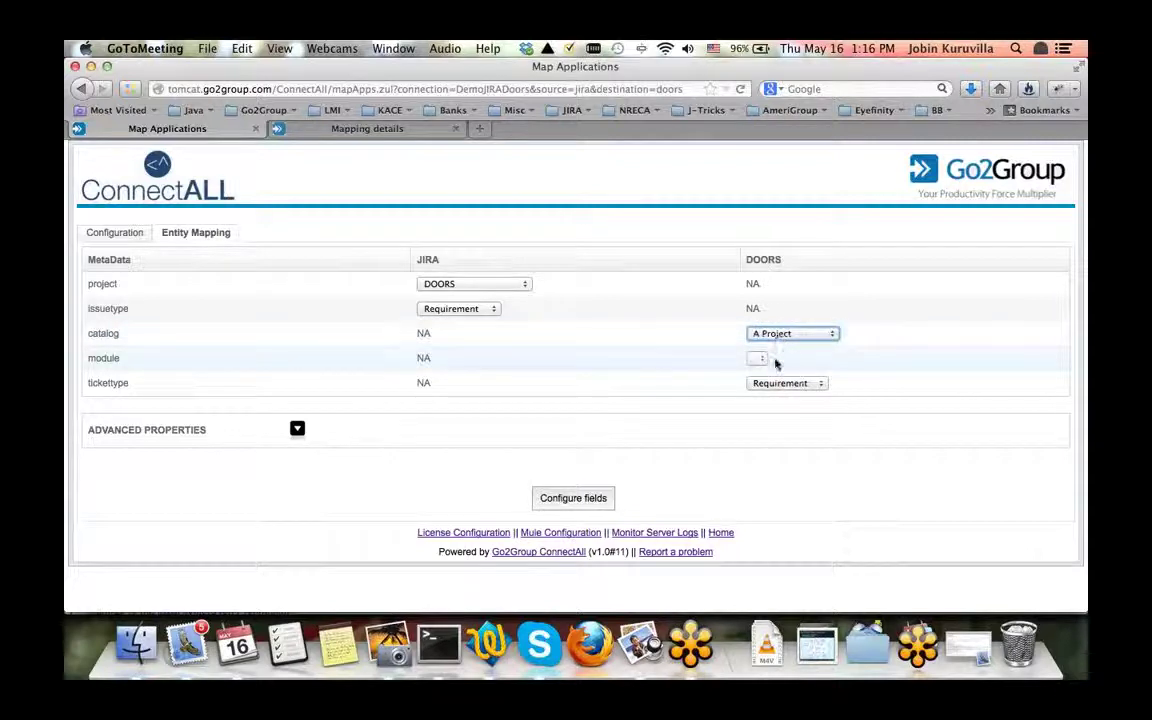
left_click(771, 359)
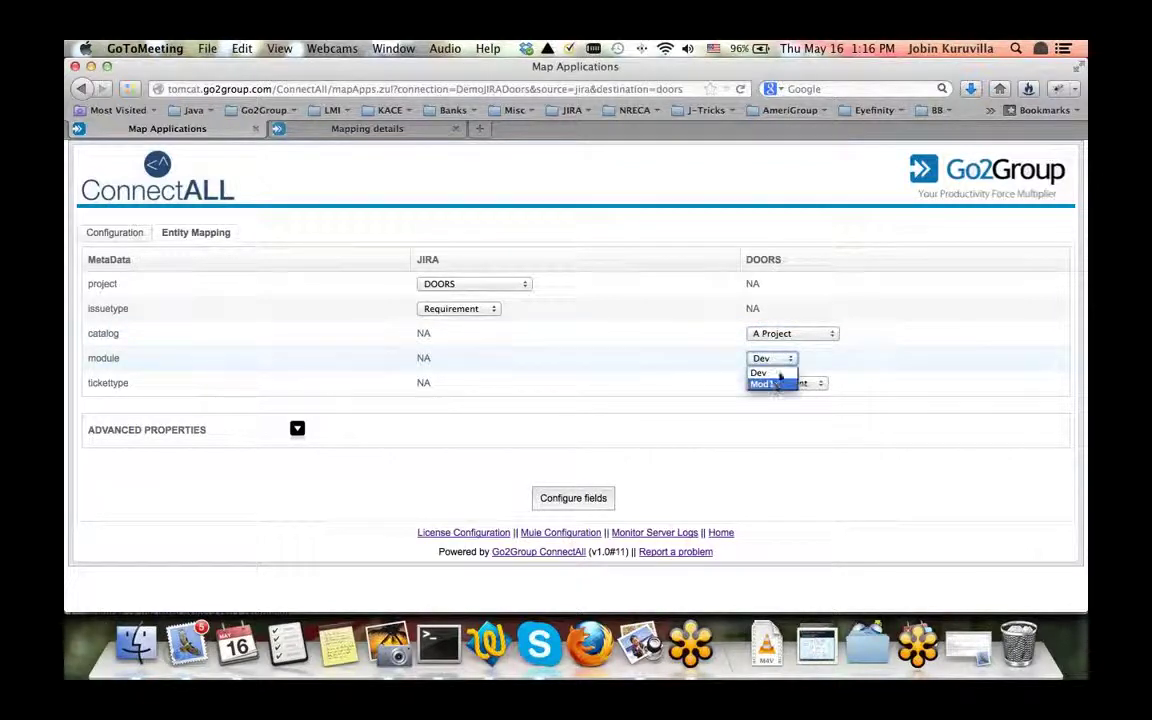
left_click(779, 373)
left_click(797, 338)
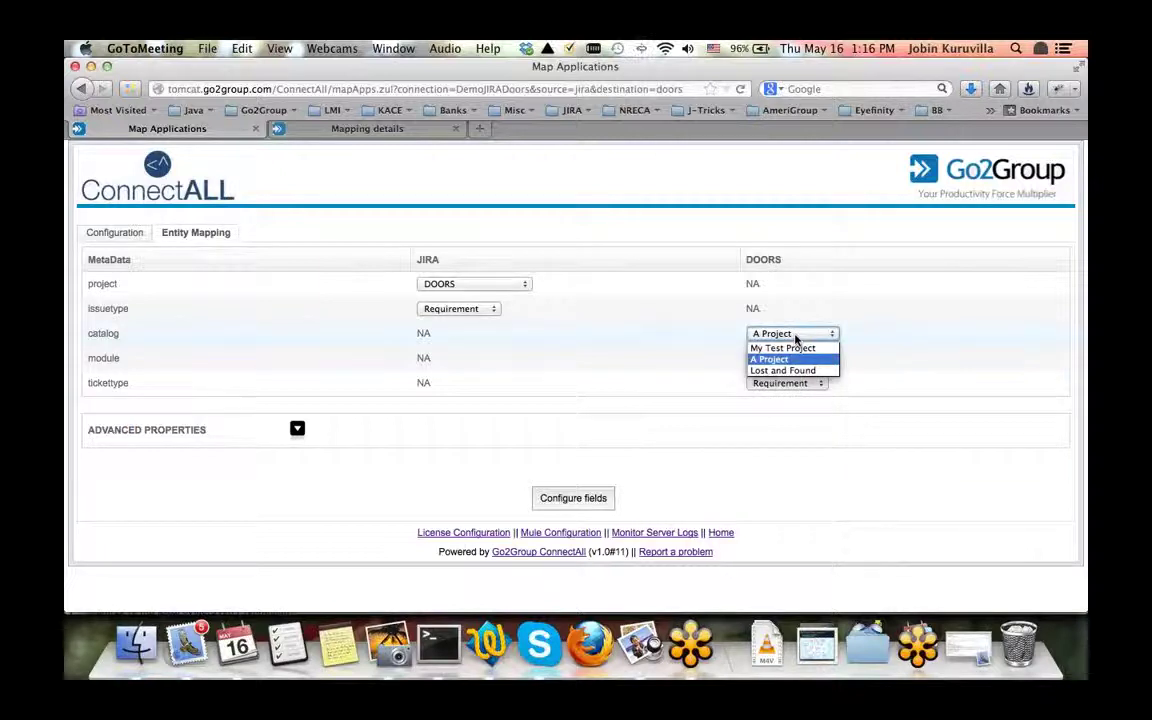
left_click(795, 340)
left_click(787, 364)
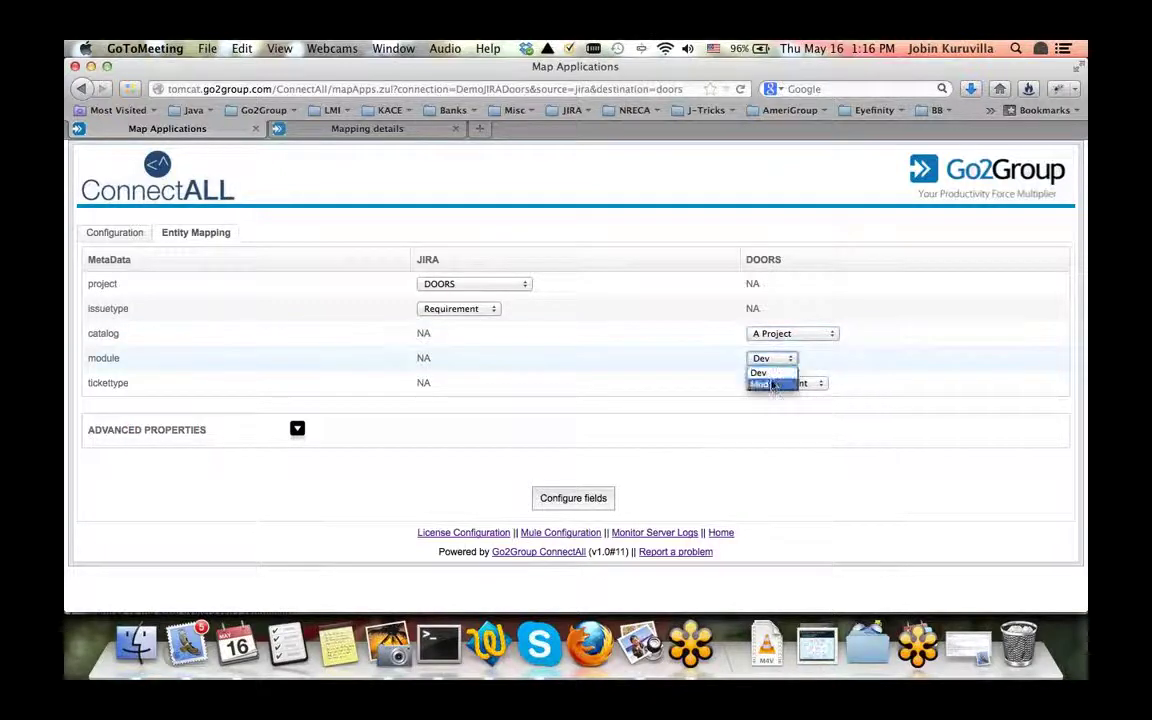
left_click(768, 375)
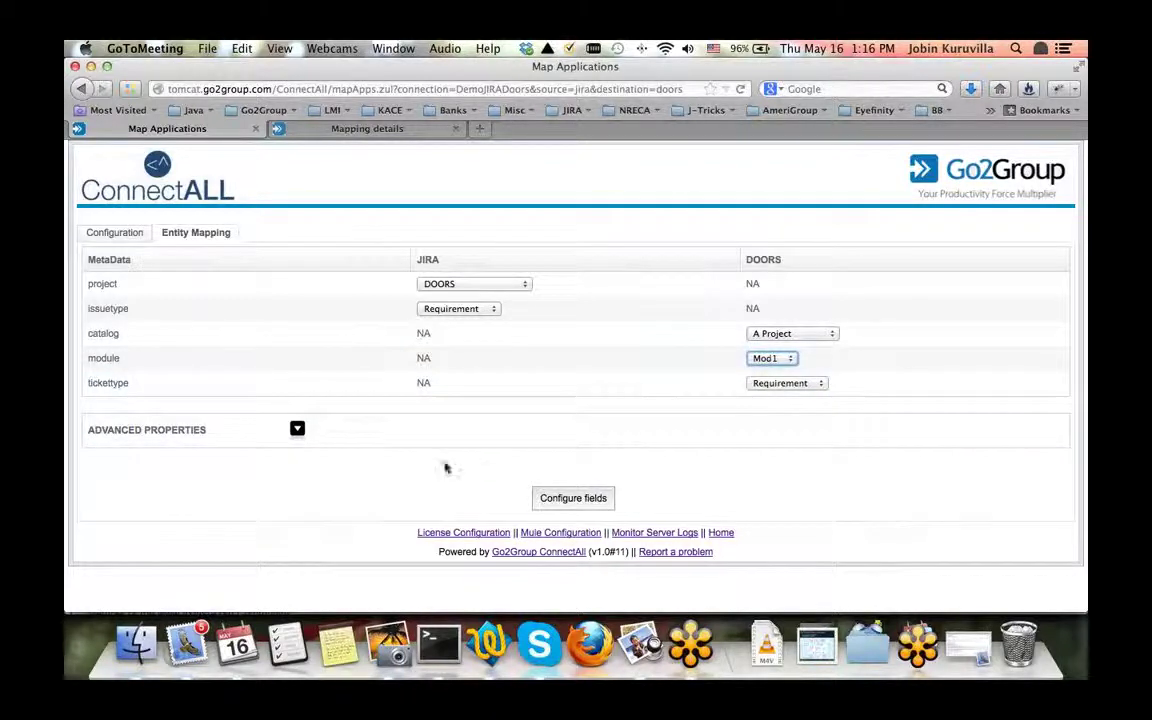
Expand the advanced properties and review the date formats and the JIRA attachment URL markup options, keeping HTML.
left_click(297, 428)
scroll(318, 428, "down", 4)
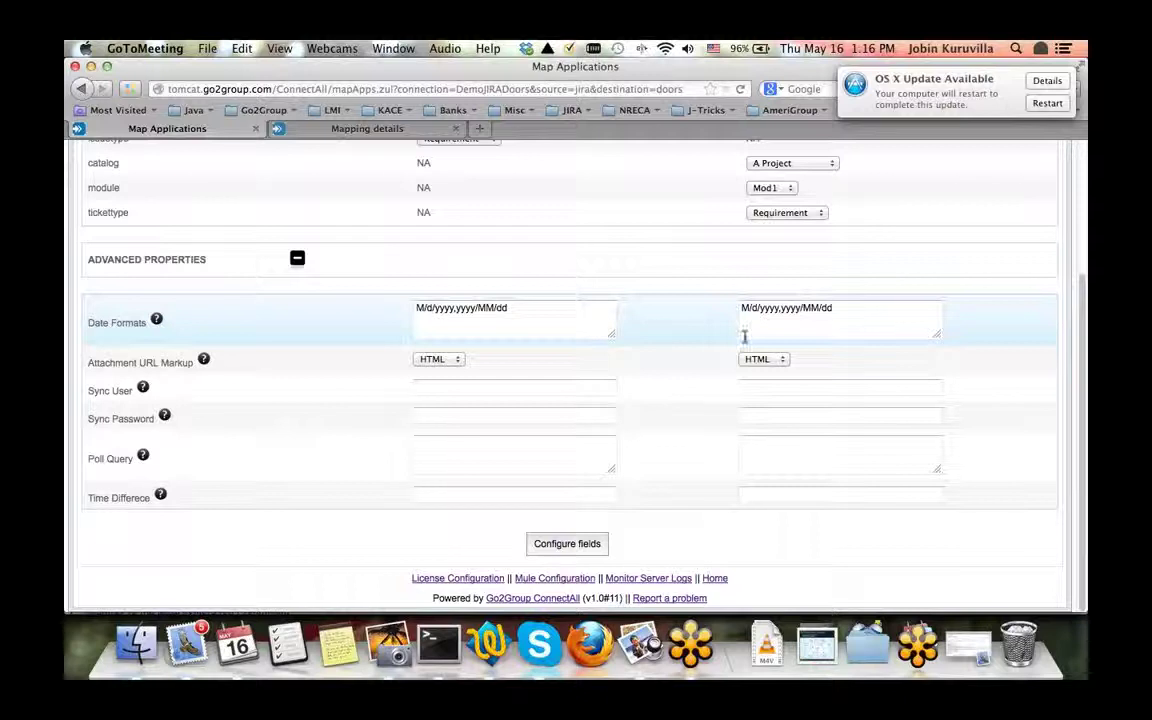
left_click(852, 307)
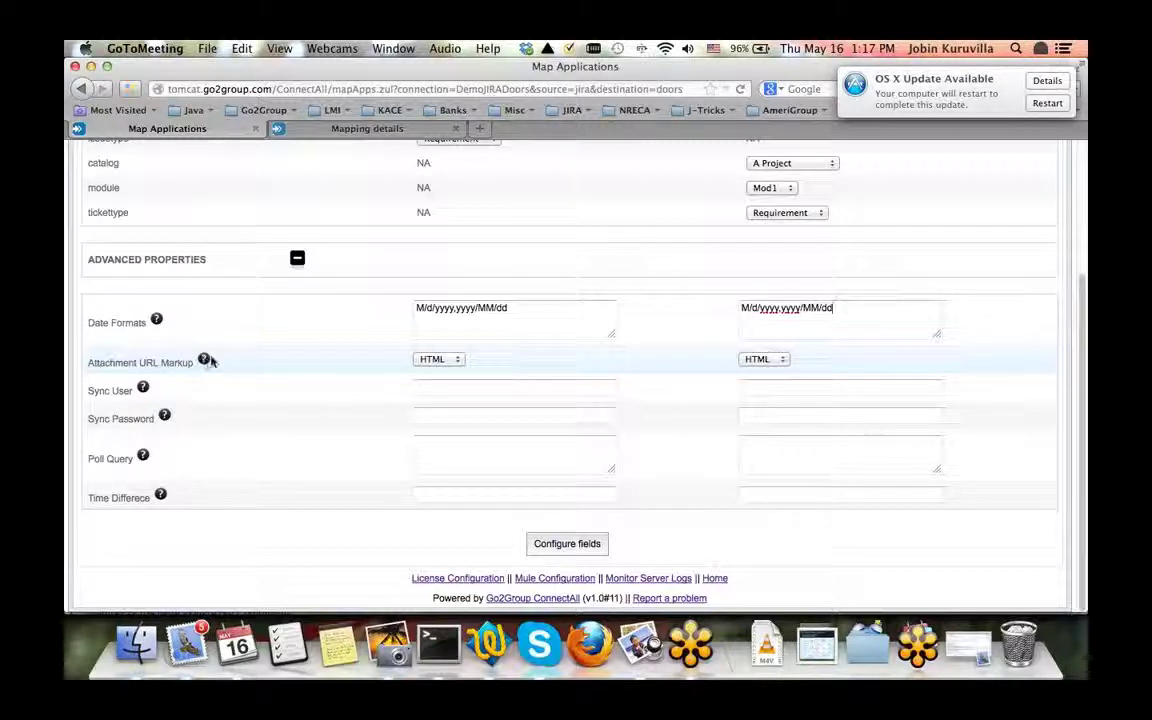
left_click(436, 359)
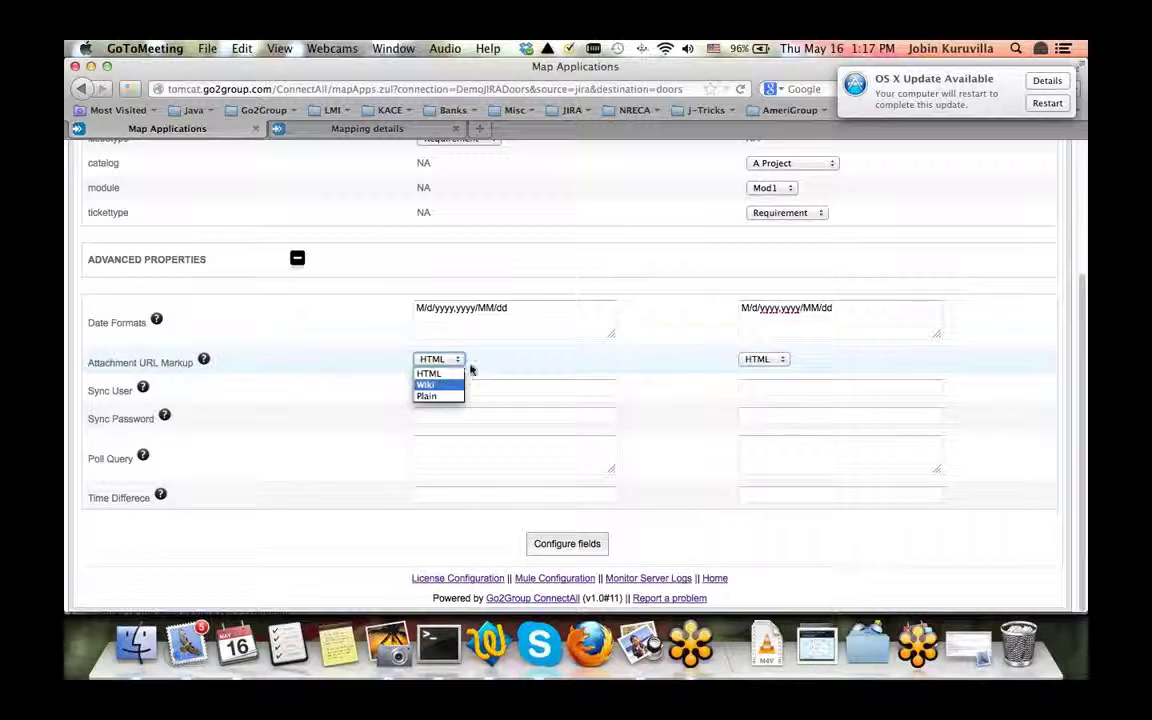
left_click(472, 364)
left_click(458, 362)
left_click(486, 362)
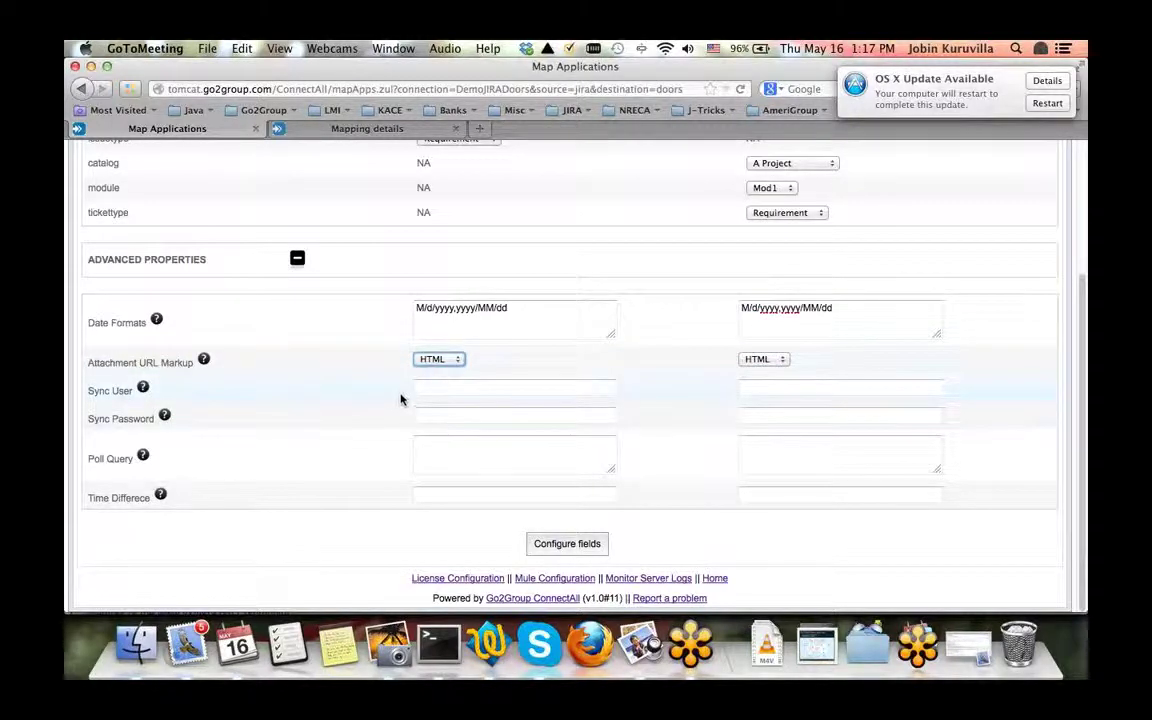
Review the JIRA and DOORS connection credentials in the configuration and return to the entity mapping.
scroll(612, 380, "up", 3)
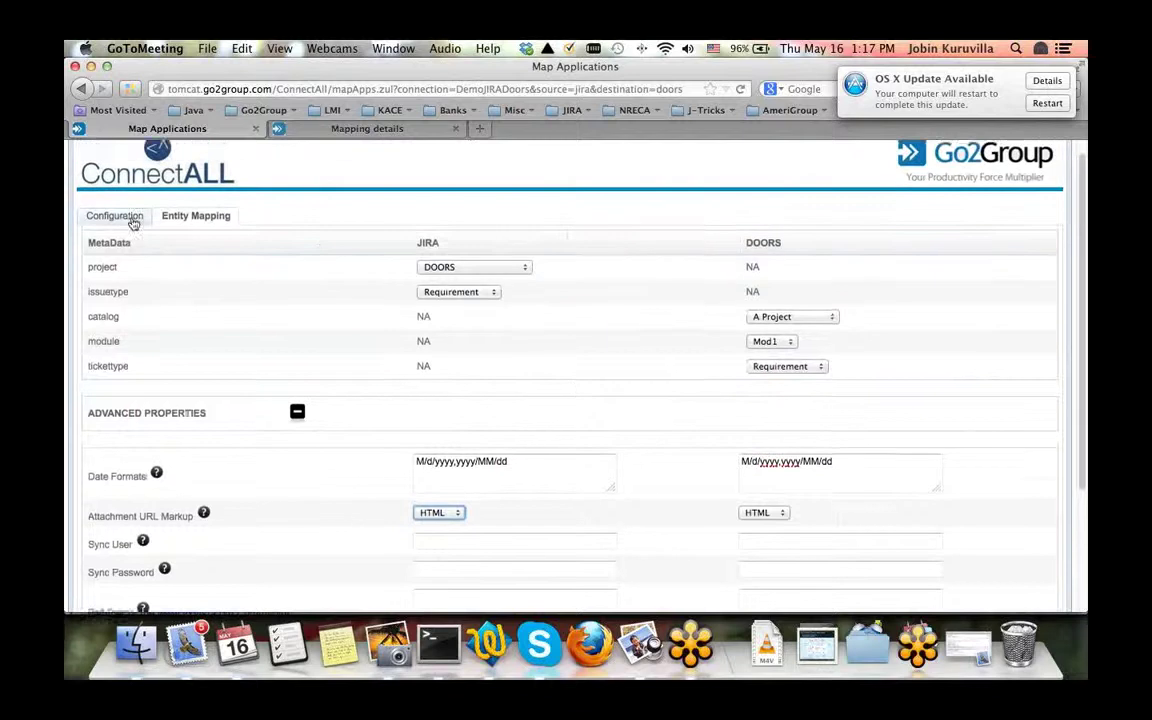
left_click(128, 220)
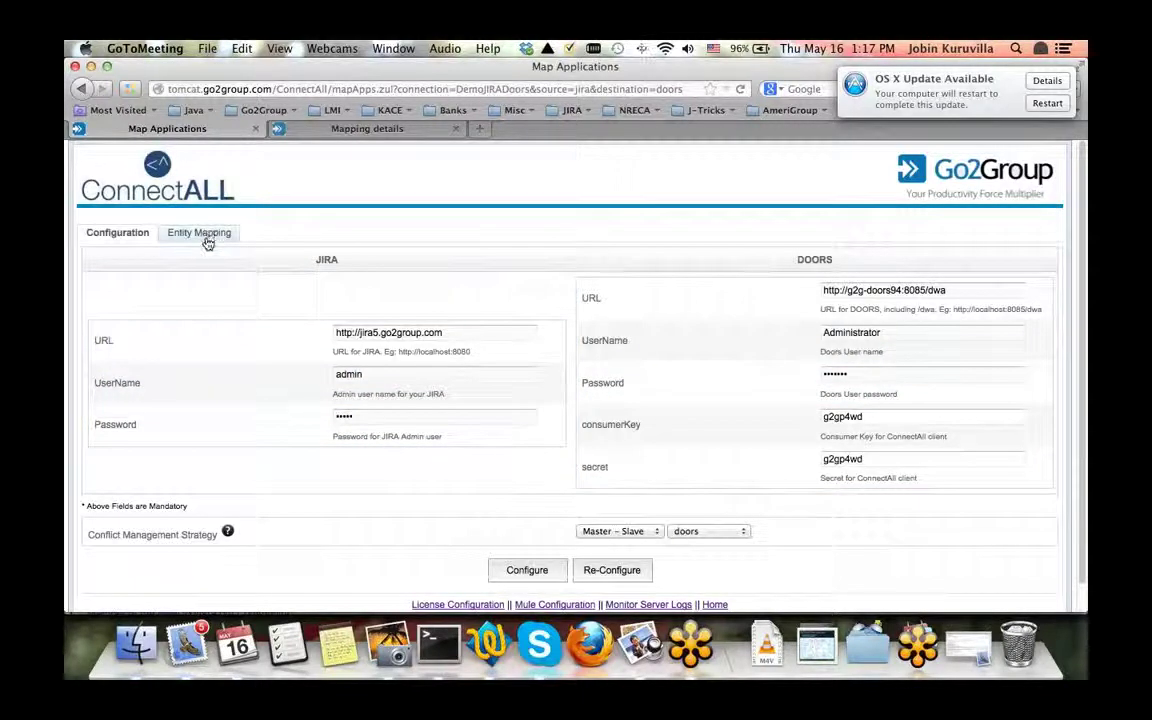
left_click(203, 237)
scroll(525, 398, "down", 1)
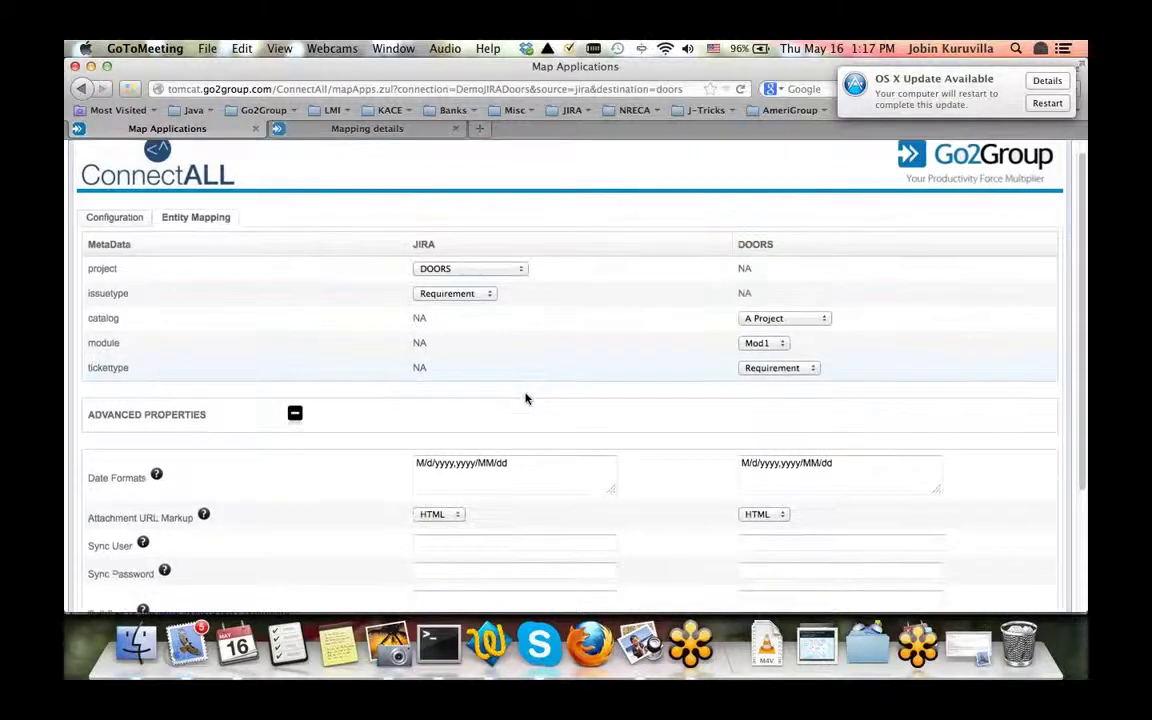
Examine the Sync User and Sync Password settings in the advanced properties, leaving them empty.
scroll(525, 398, "down", 5)
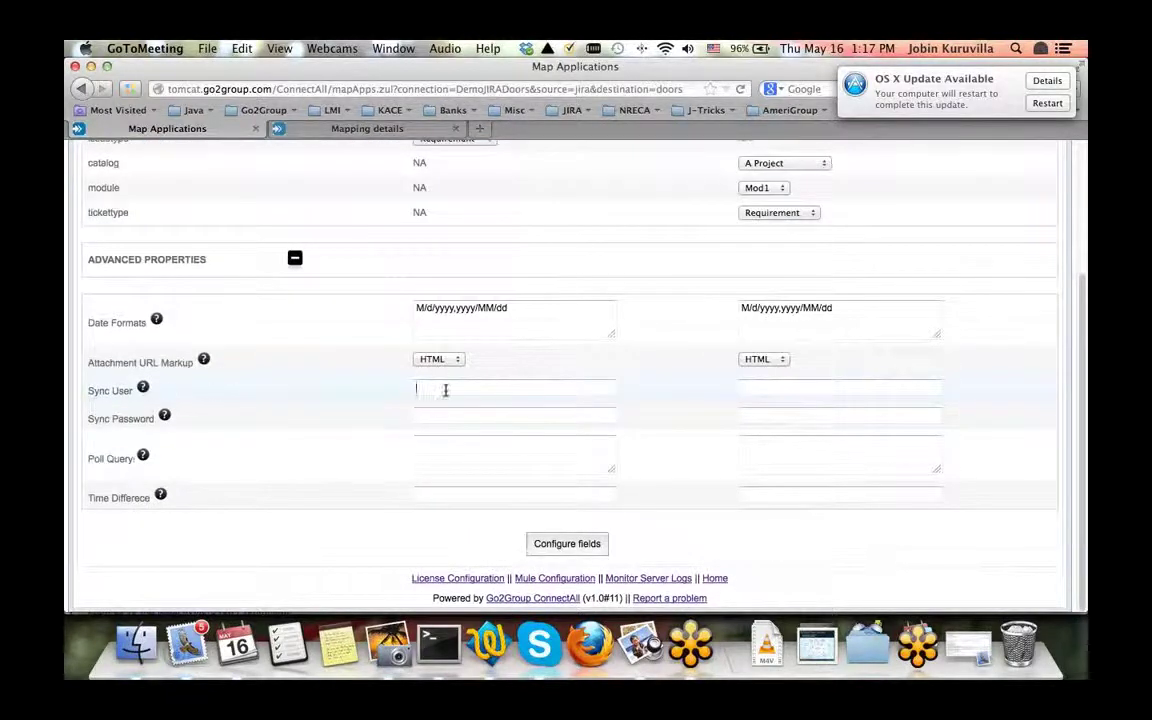
left_click(424, 412)
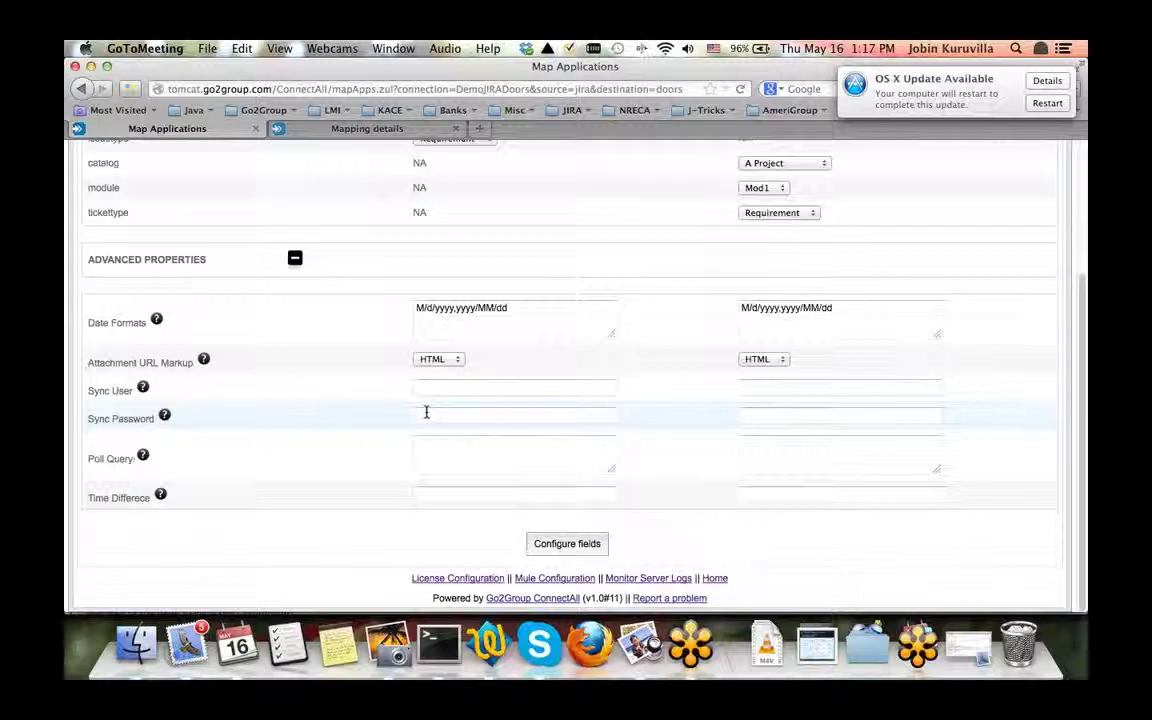
left_click(427, 389)
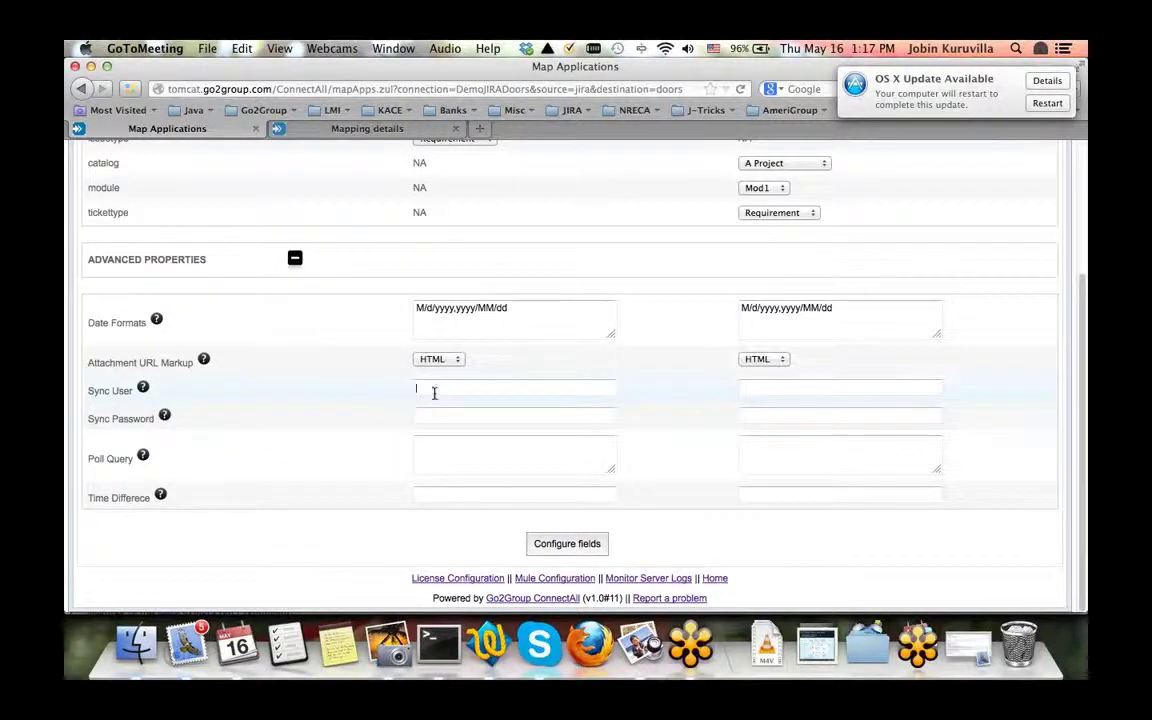
scroll(261, 217, "up", 2)
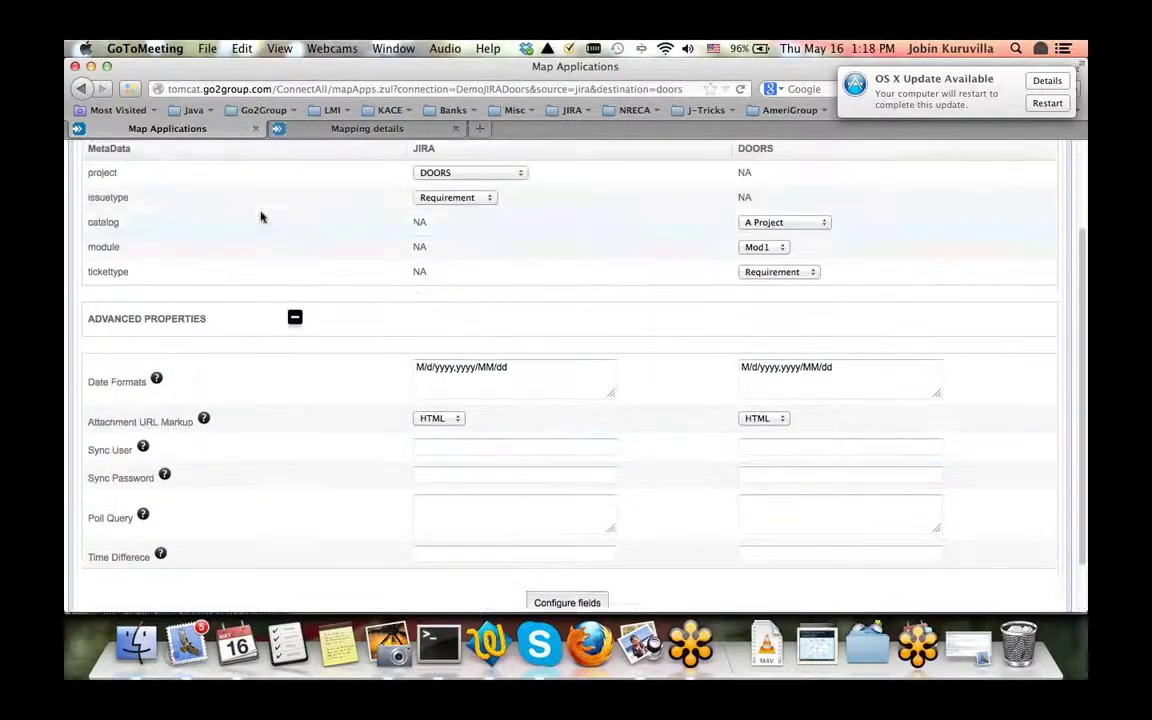
scroll(334, 283, "up", 1)
scroll(385, 395, "down", 3)
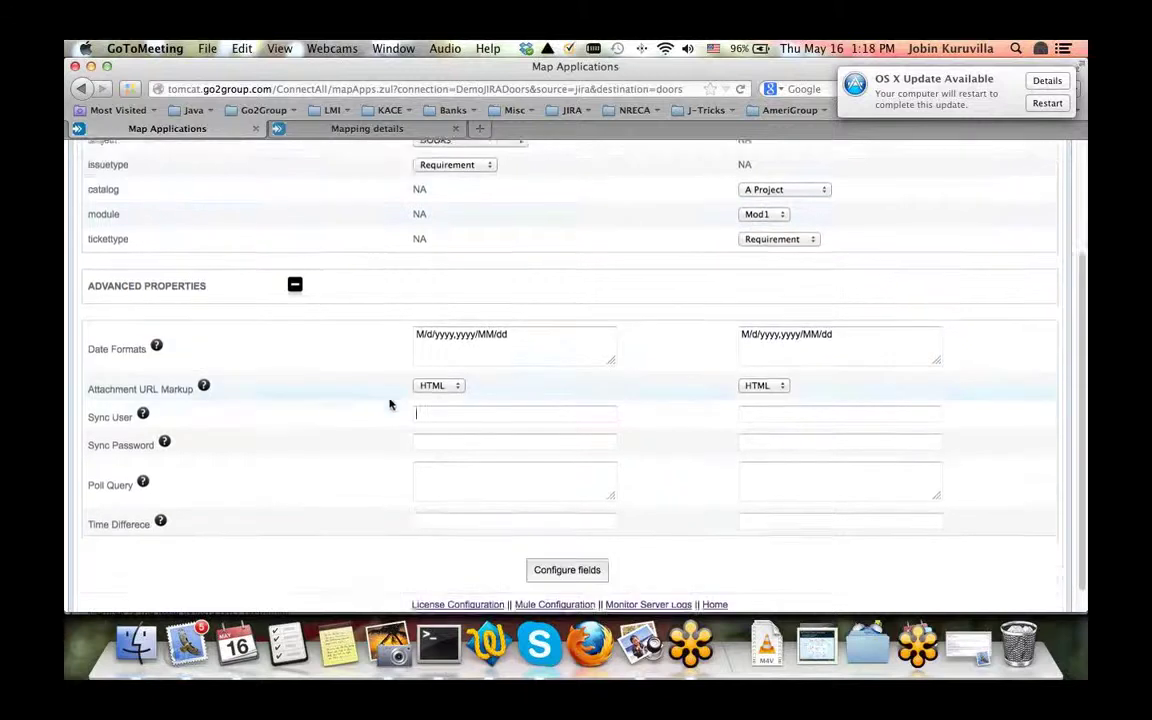
scroll(390, 405, "down", 1)
Examine the Poll Query description and the Time Difference fields for JIRA and DOORS without entering values.
mouse_move(143, 457)
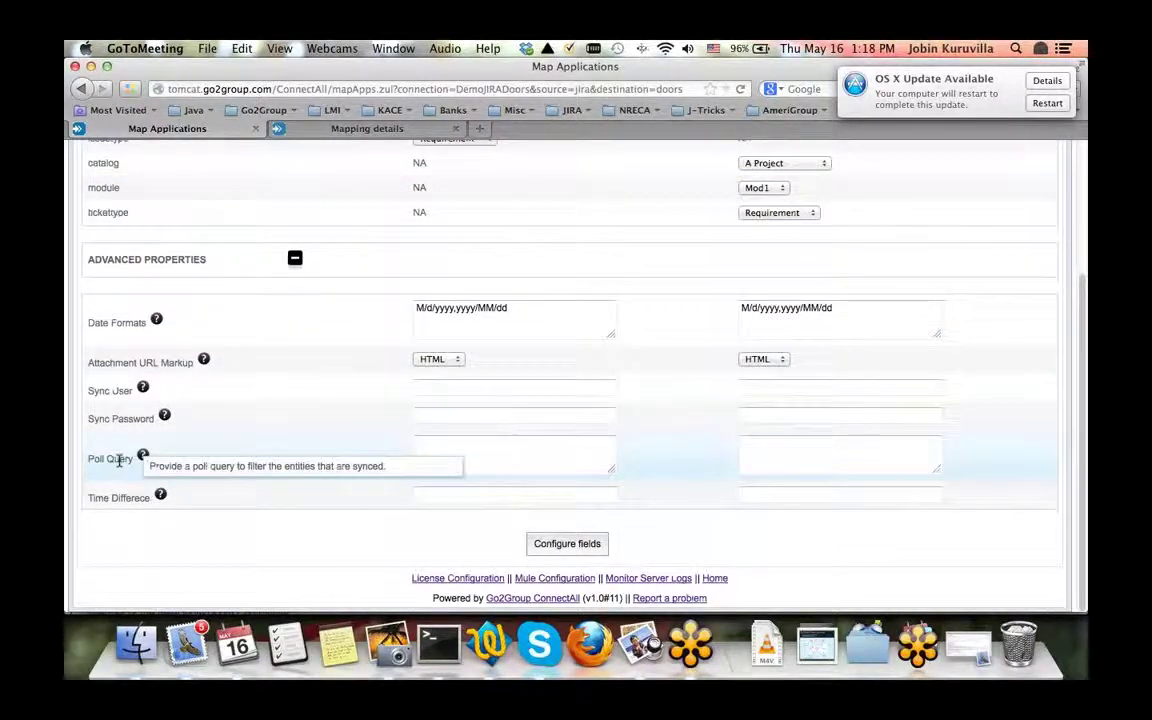
left_click(466, 438)
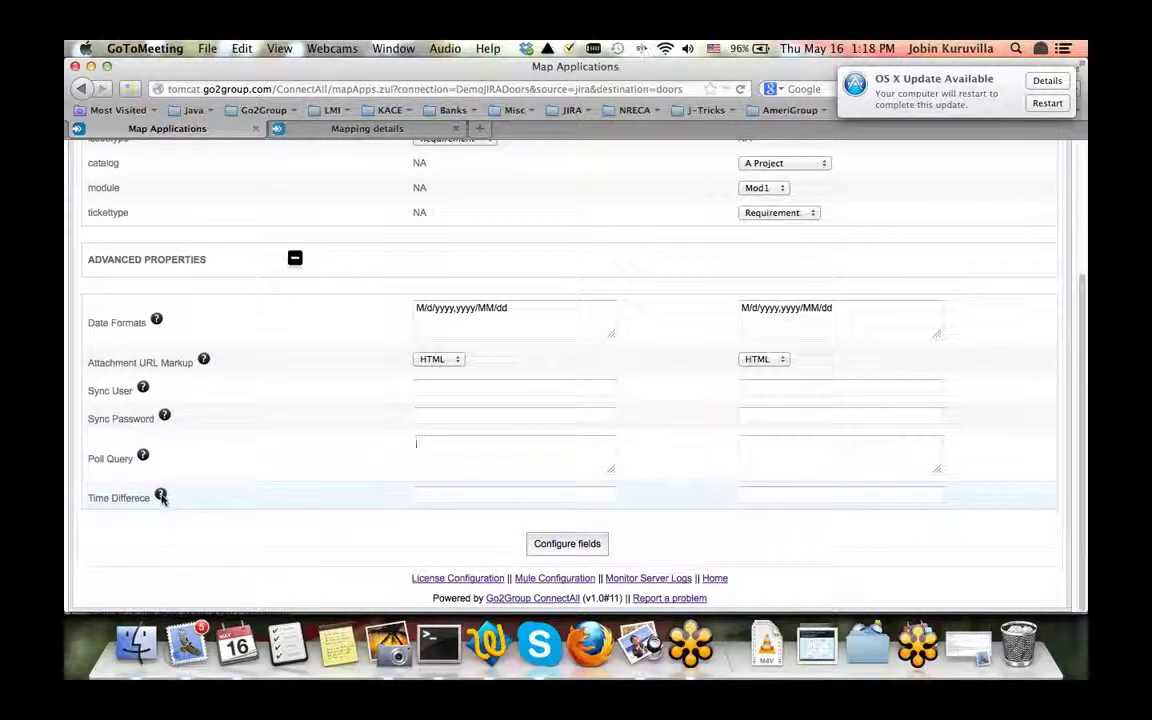
left_click(450, 491)
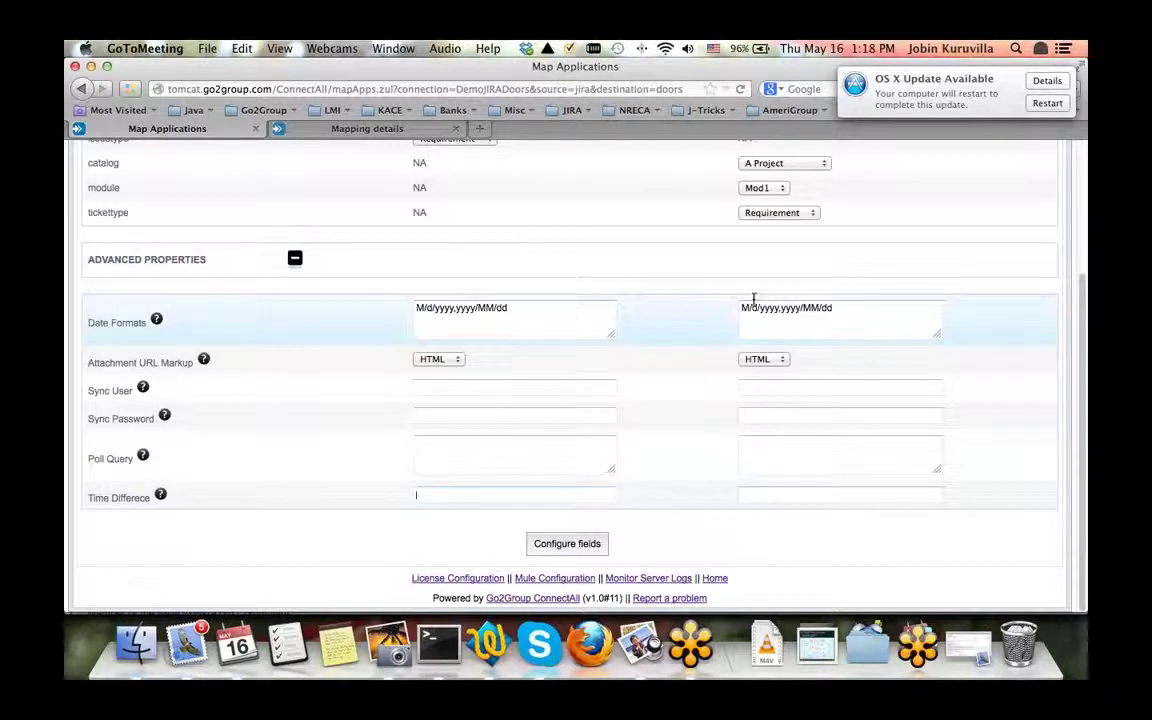
left_click(760, 493)
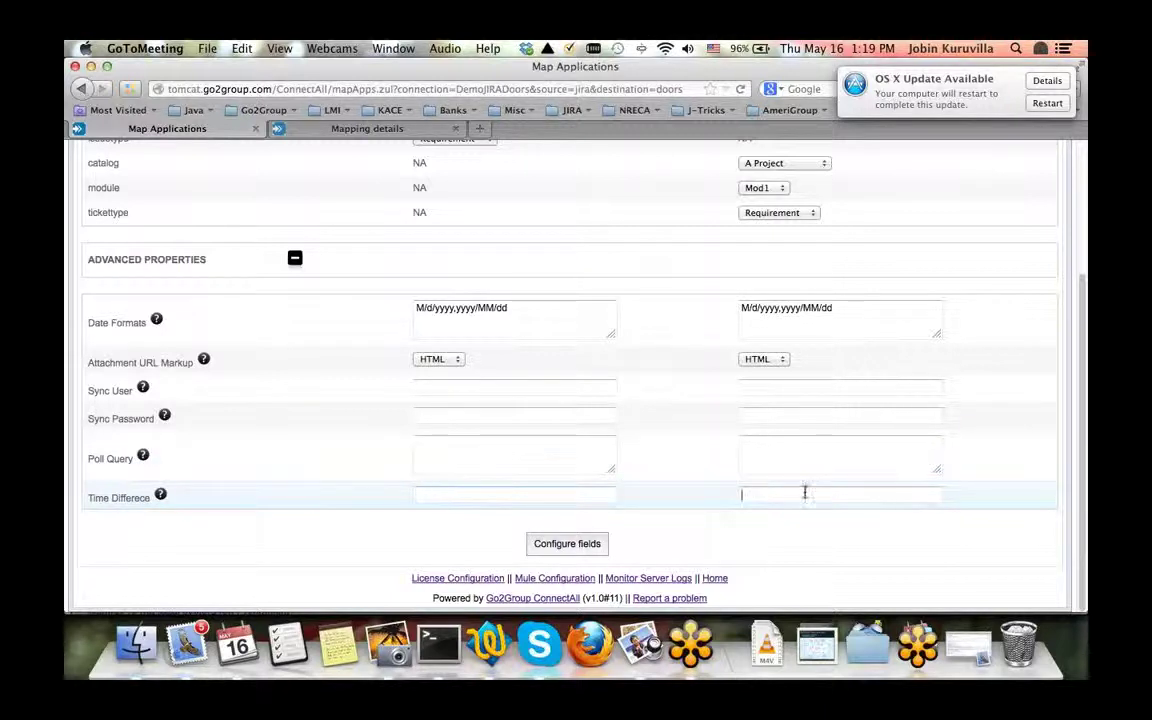
left_click(548, 495)
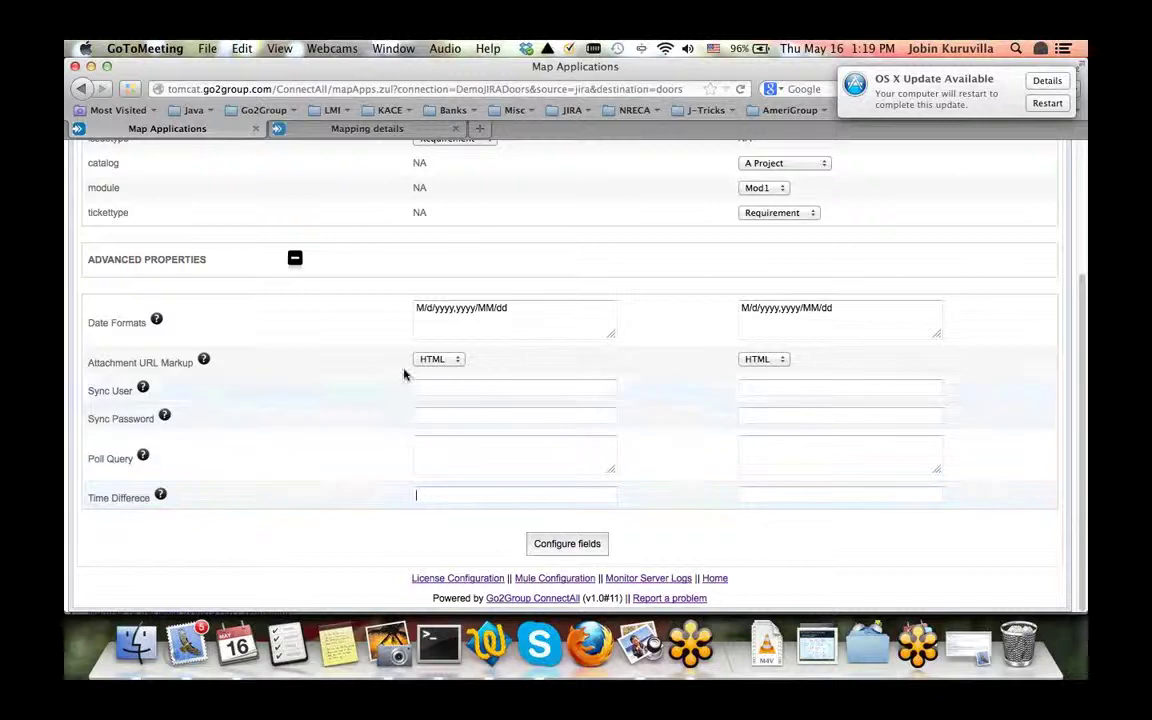
left_click(523, 387)
left_click(761, 413)
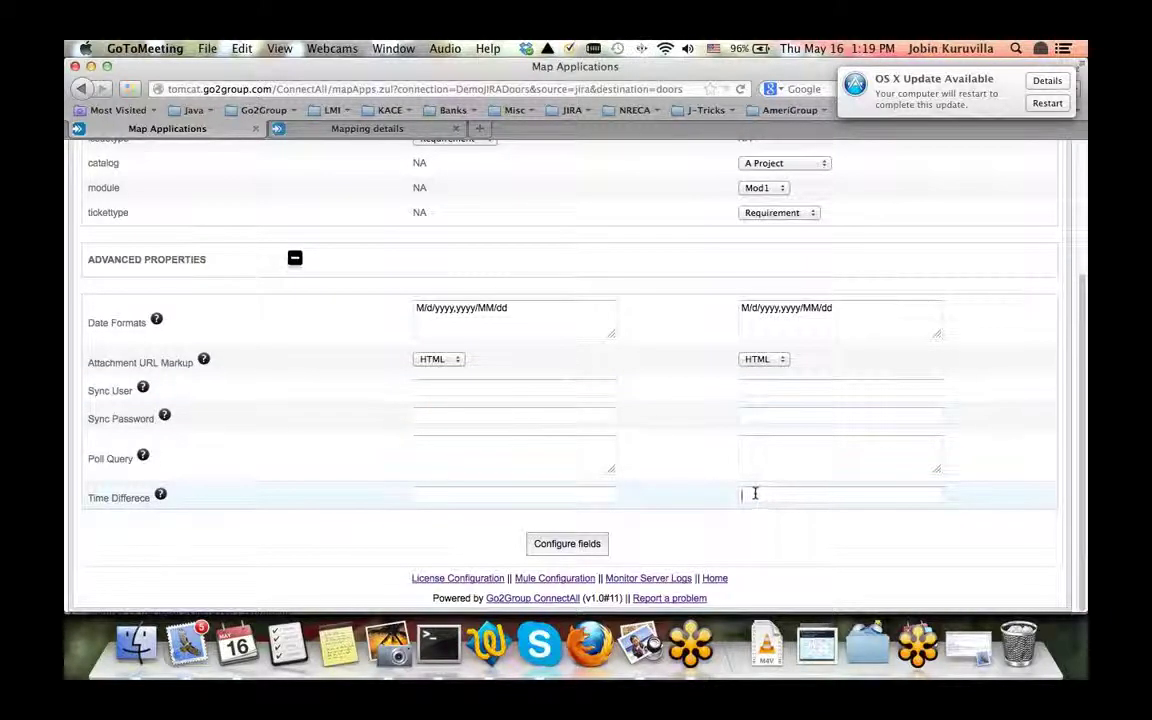
Check the entity mapping once more and submit it to reach the field mapping.
scroll(674, 303, "up", 1)
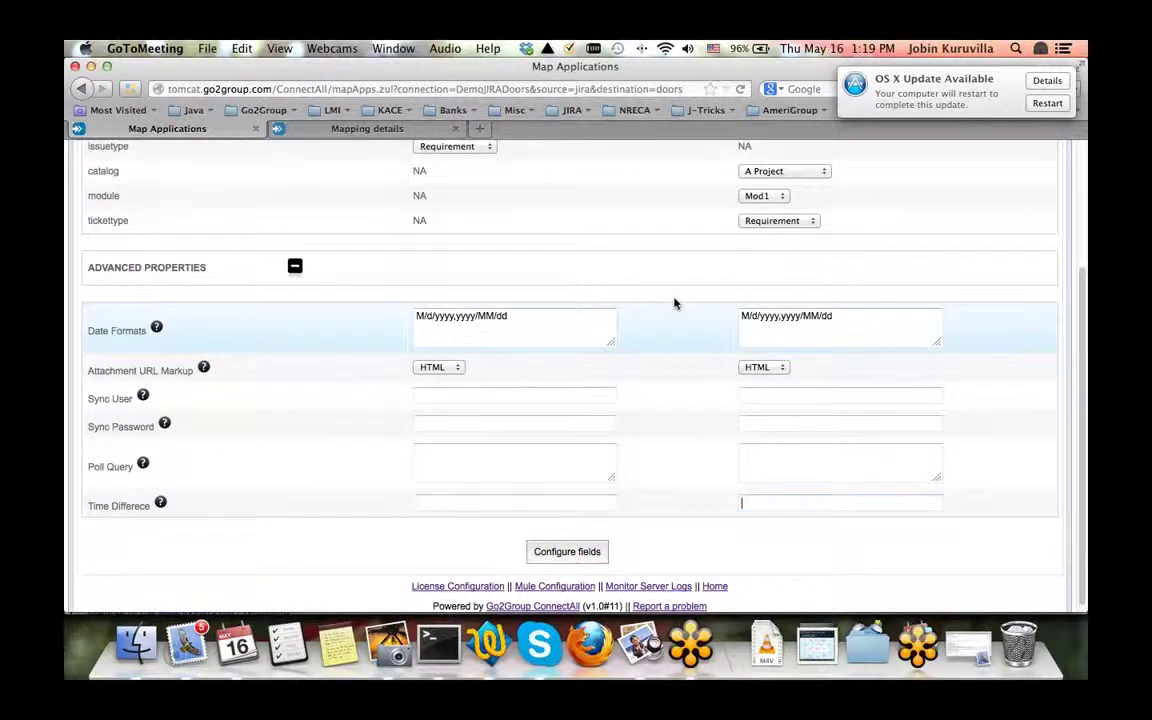
scroll(674, 303, "up", 5)
scroll(612, 342, "down", 5)
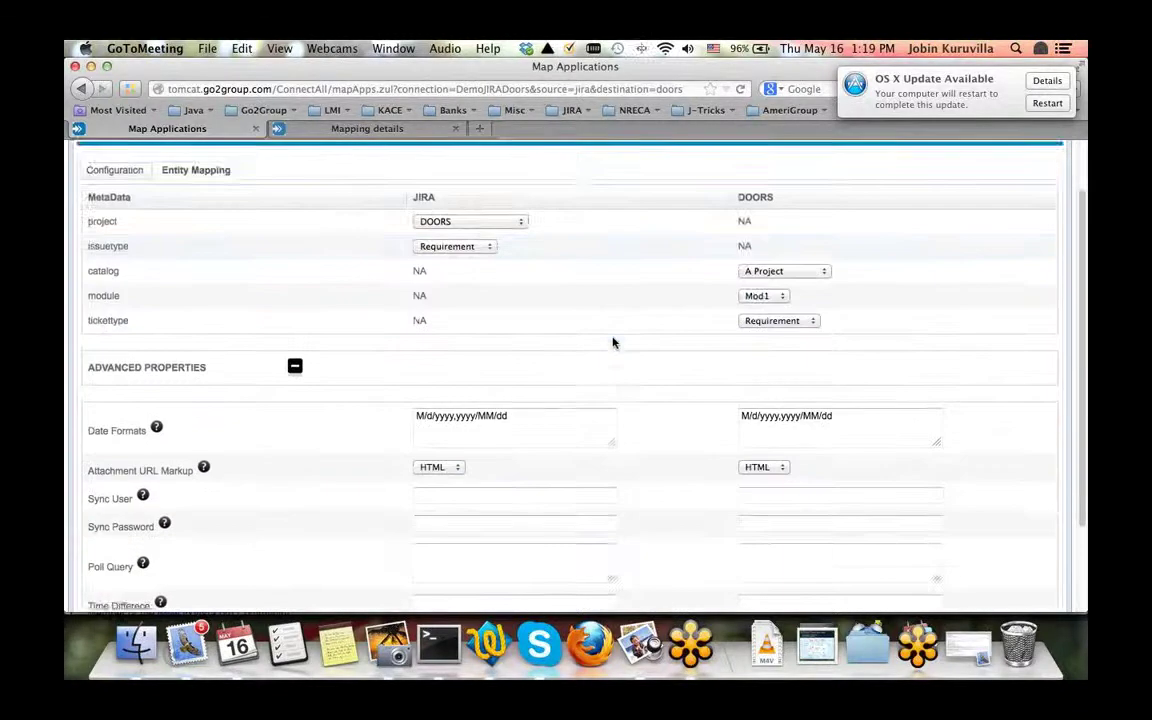
left_click(572, 541)
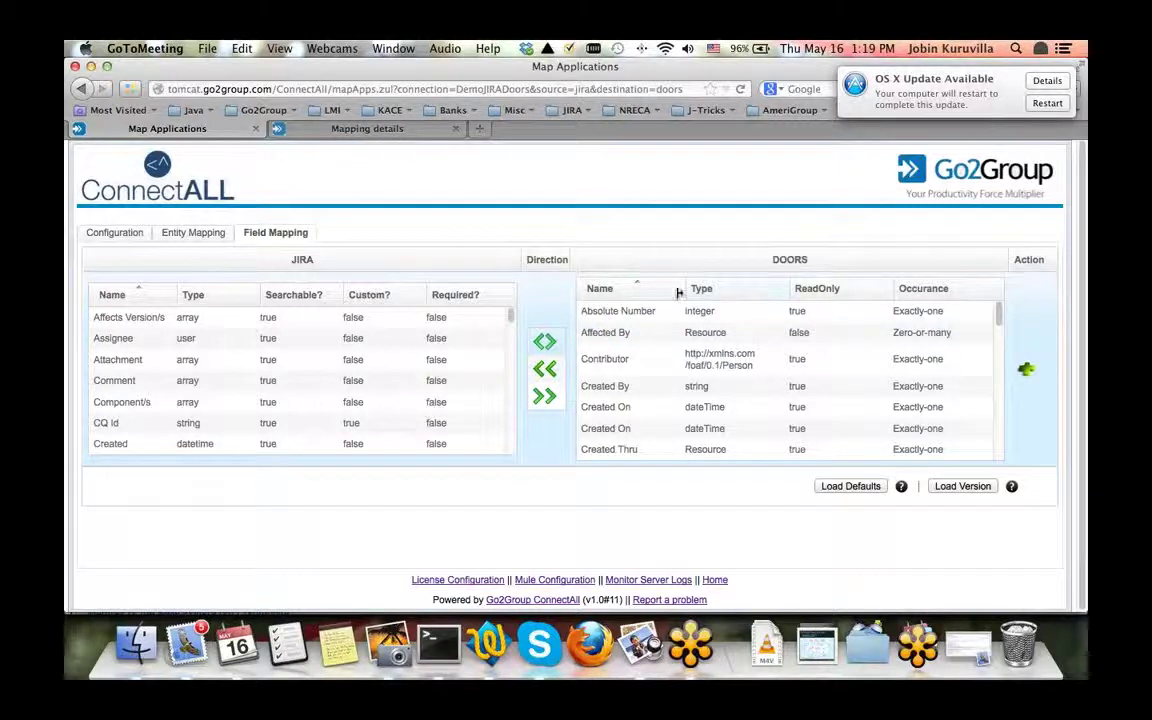
Add a bidirectional field mapping between the JIRA Summary field and the DOORS Object Short Text field.
left_click(145, 289)
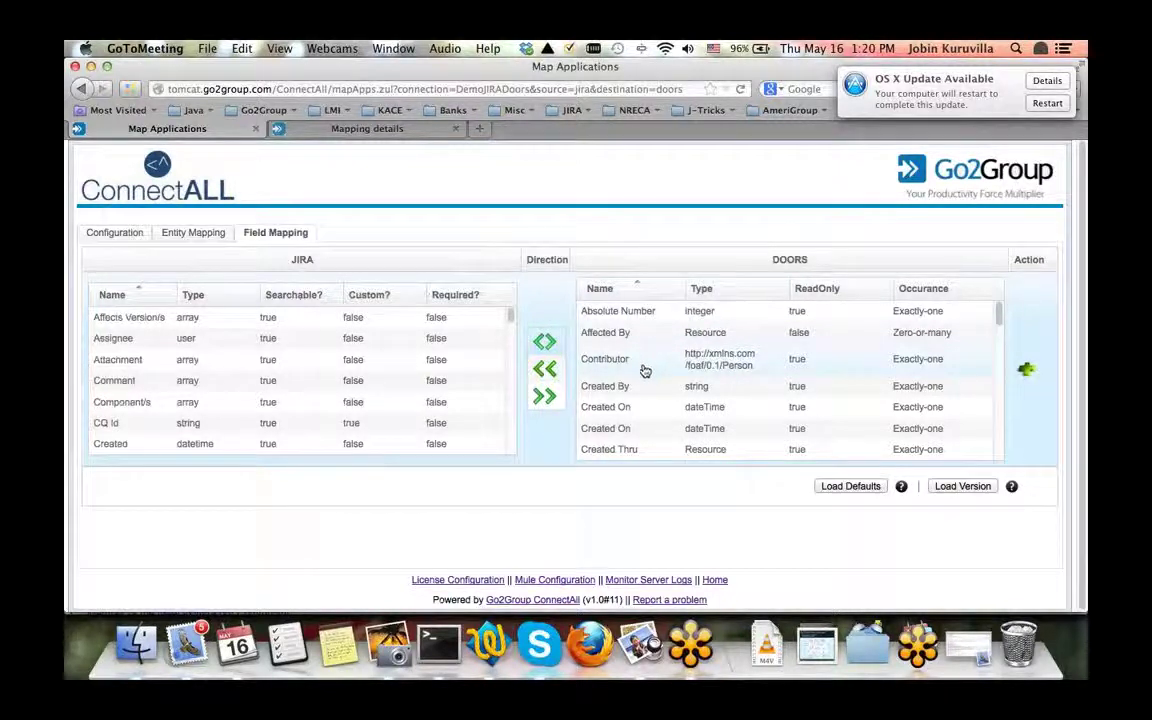
scroll(200, 388, "down", 2)
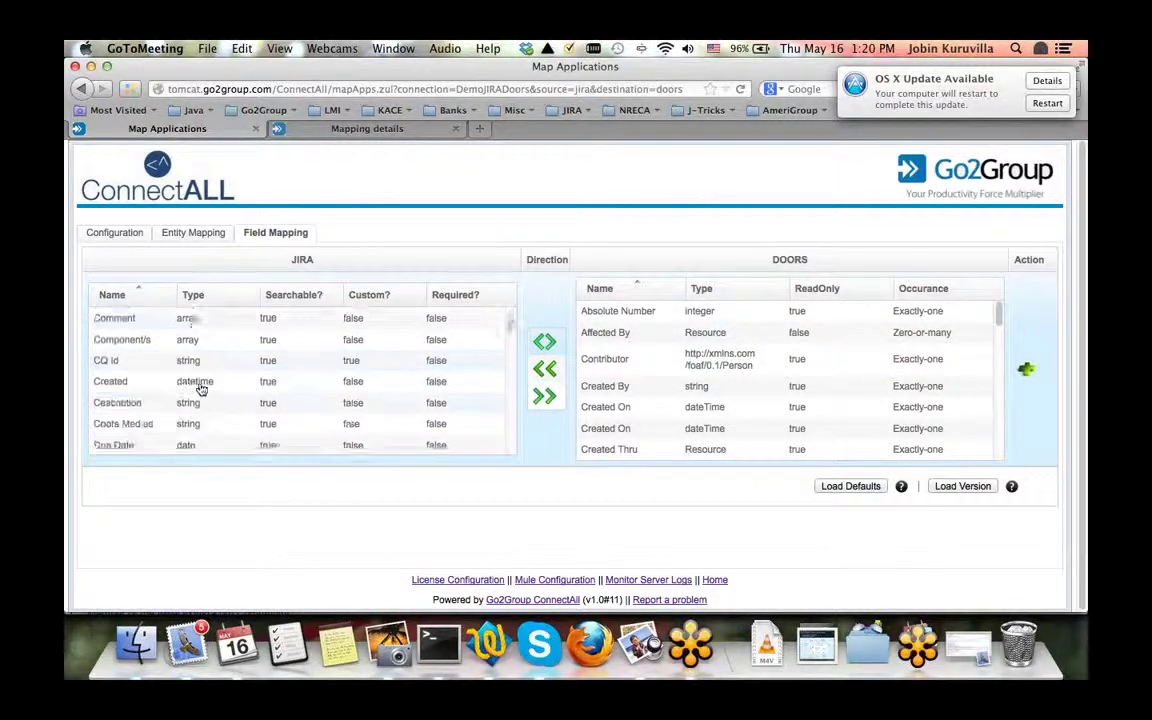
scroll(200, 388, "down", 10)
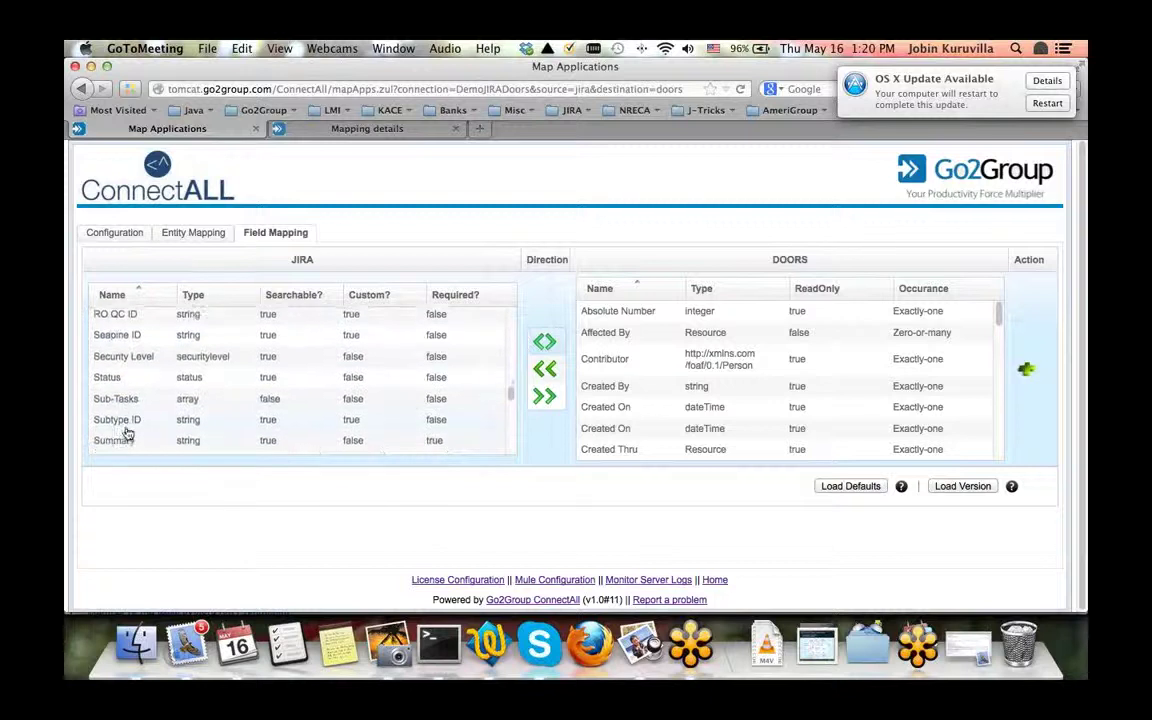
left_click(127, 436)
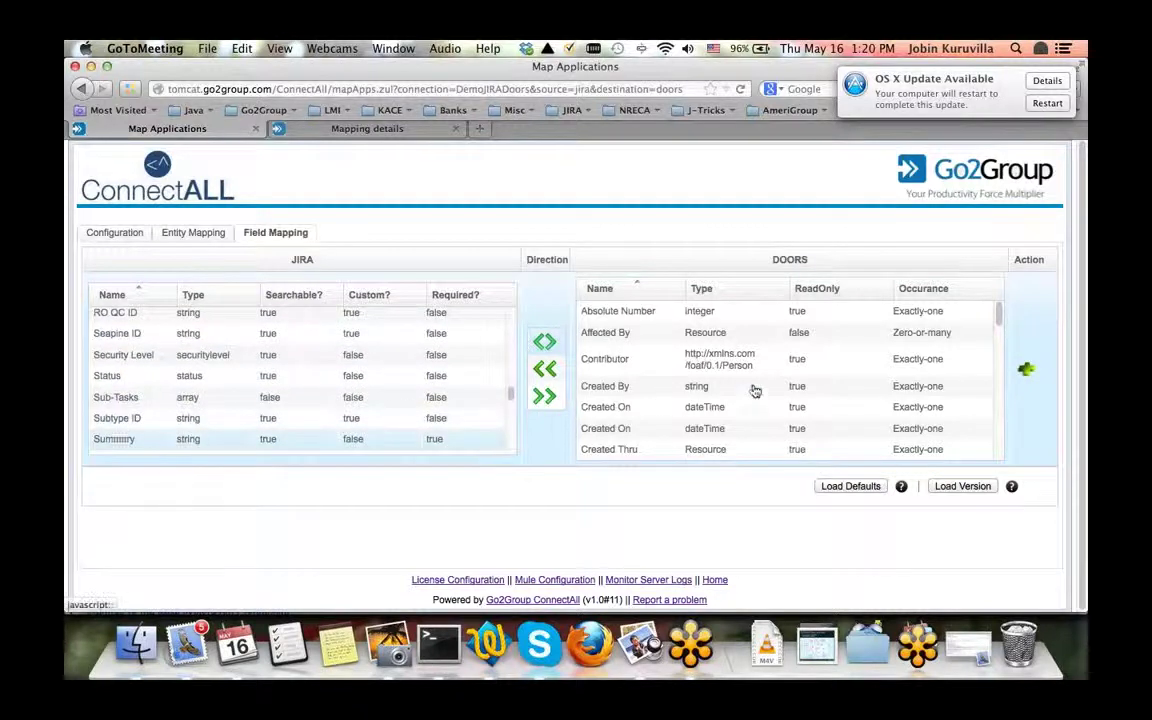
scroll(755, 390, "down", 10)
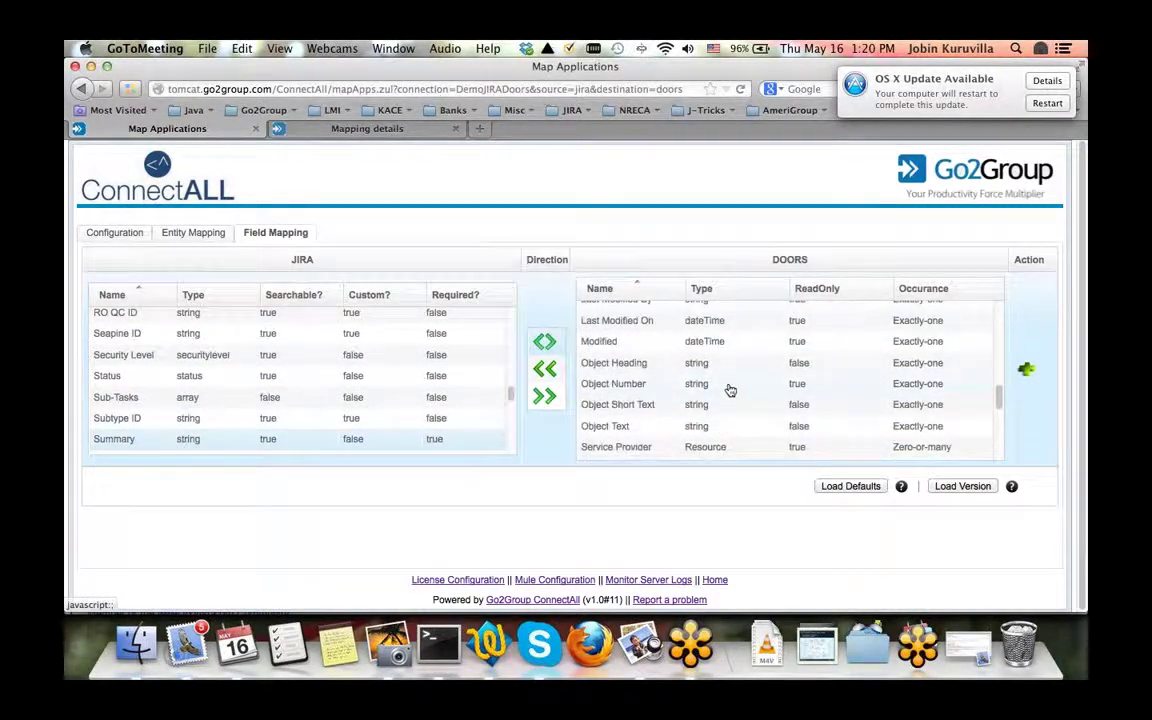
left_click(643, 405)
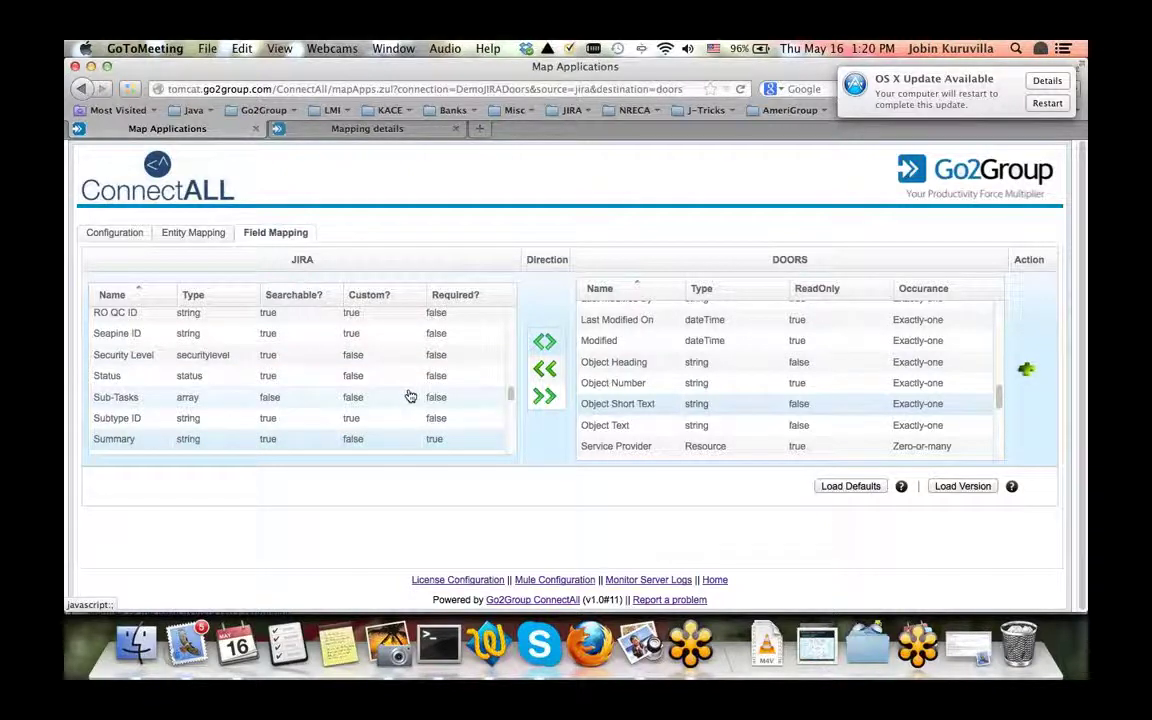
left_click(610, 402)
left_click(546, 343)
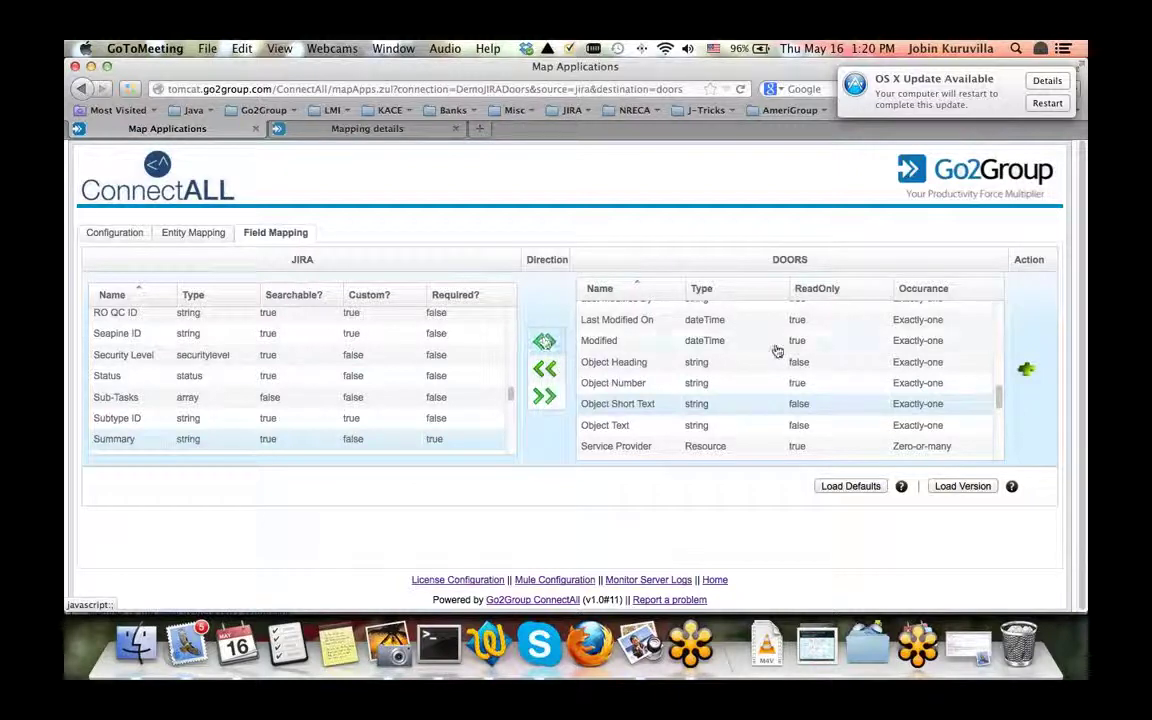
left_click(1024, 372)
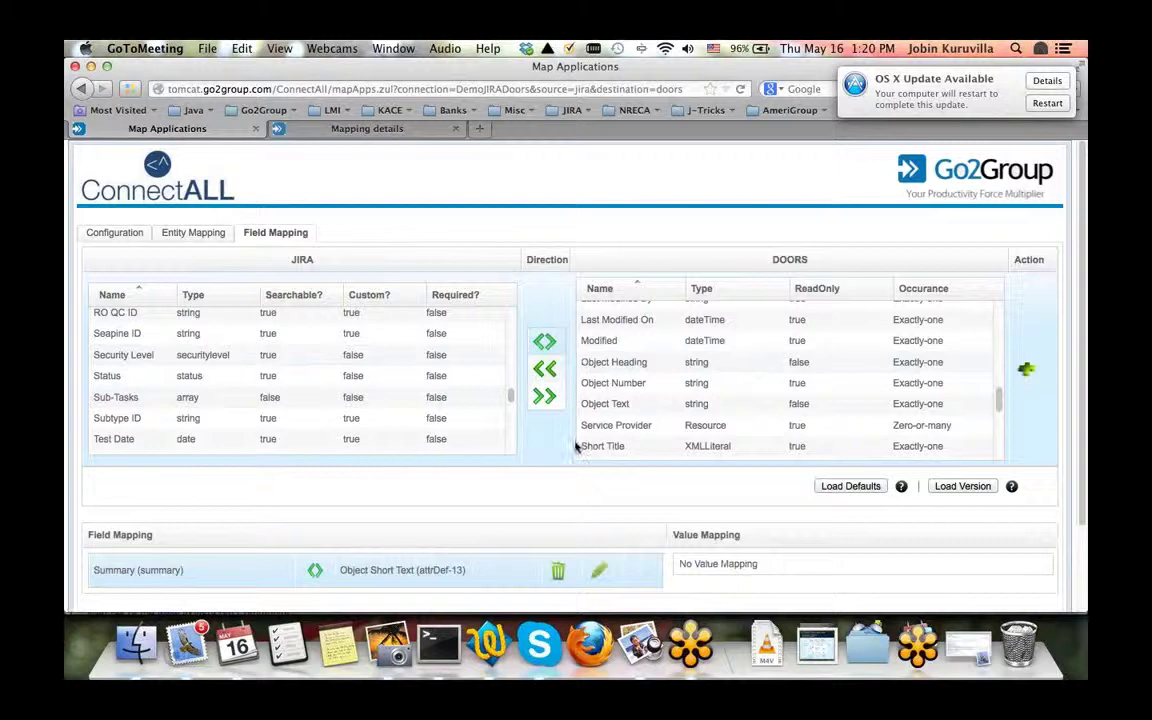
Add a bidirectional field mapping between the JIRA Description field and the DOORS Object Text field.
scroll(576, 447, "down", 2)
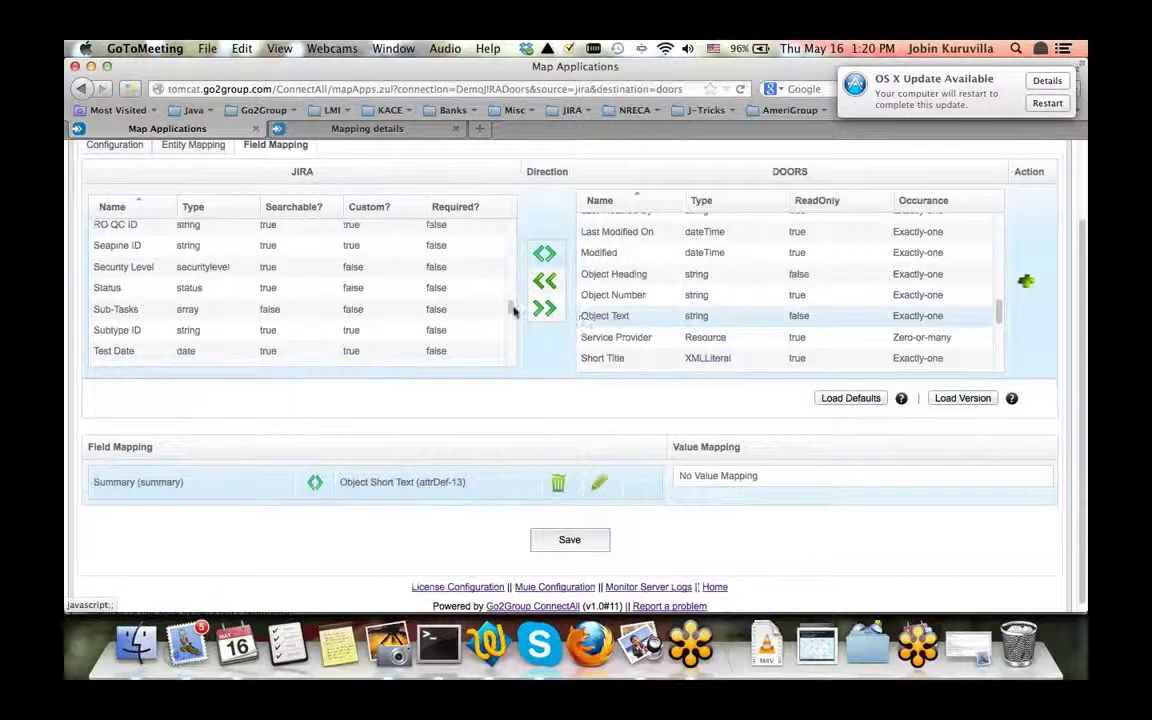
scroll(183, 288, "up", 5)
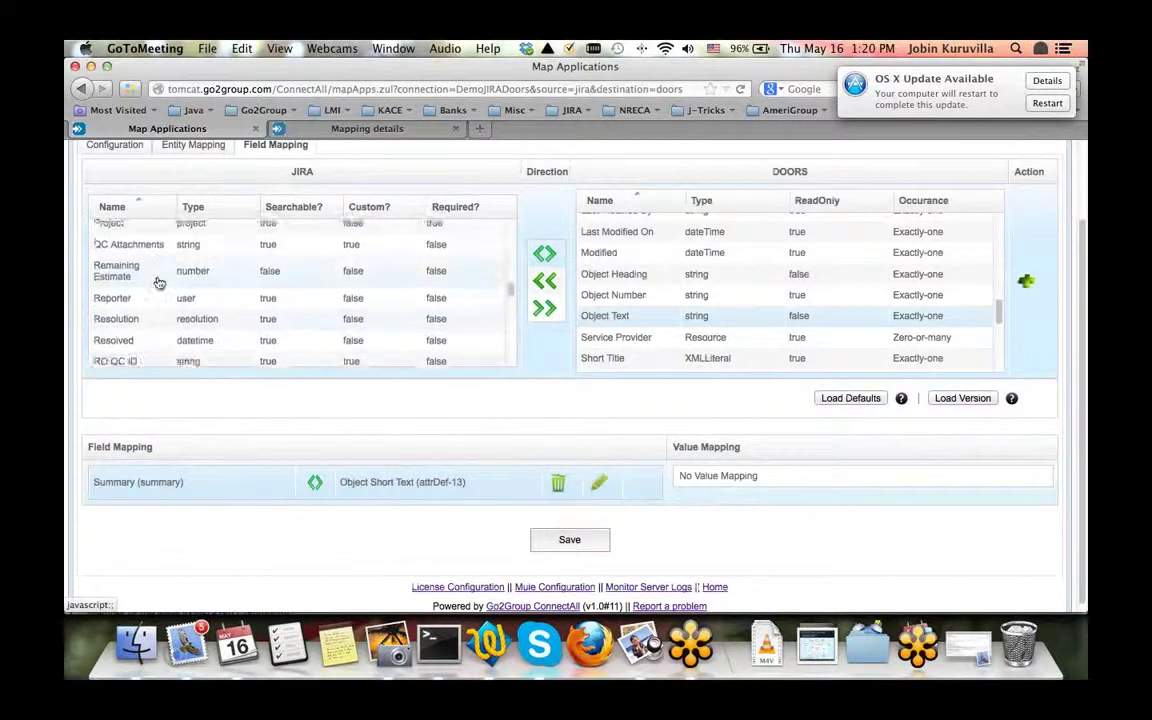
scroll(157, 287, "up", 10)
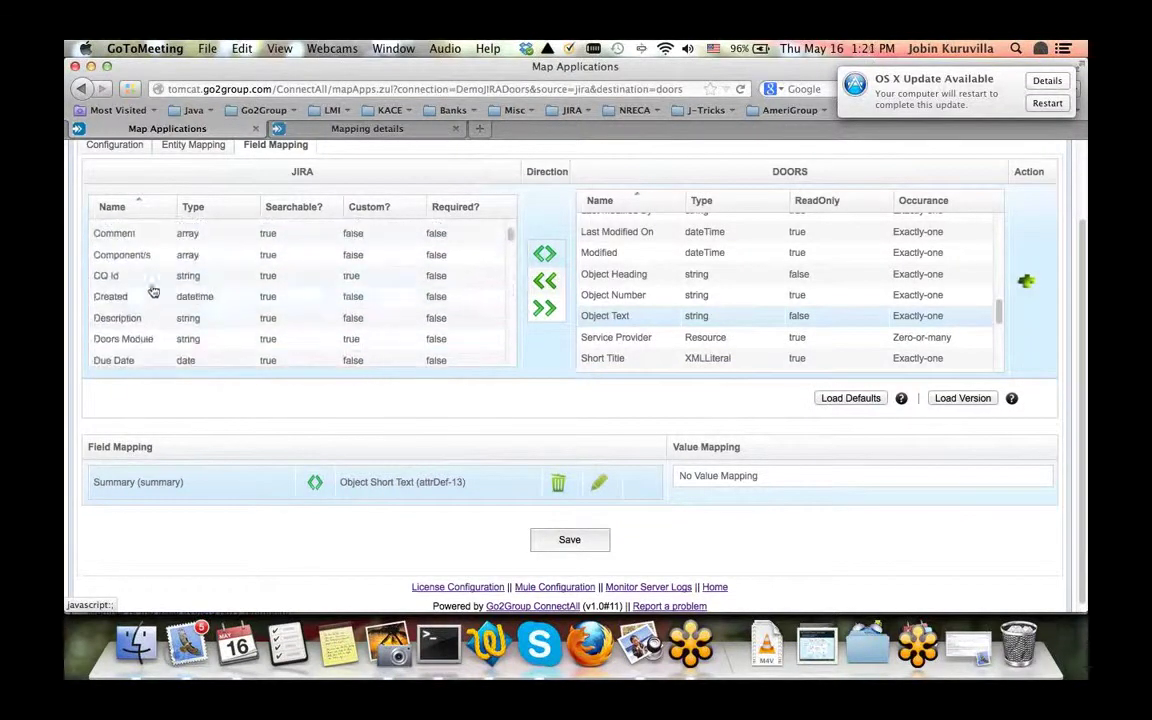
left_click(125, 318)
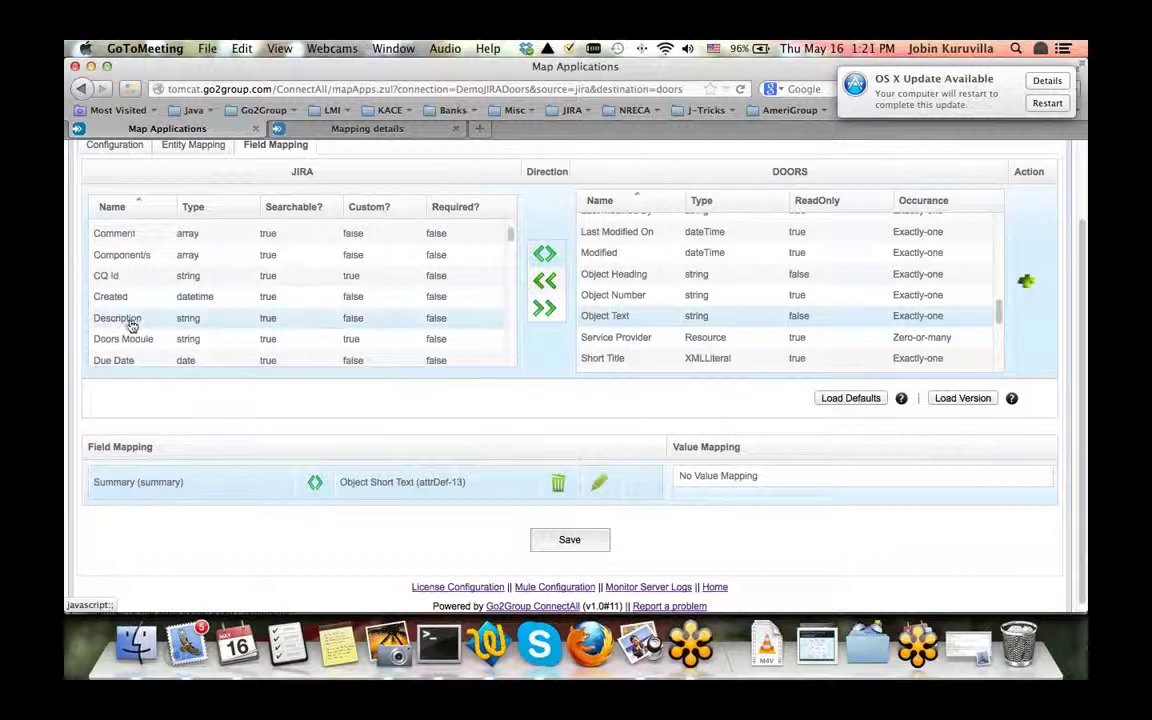
left_click(1025, 283)
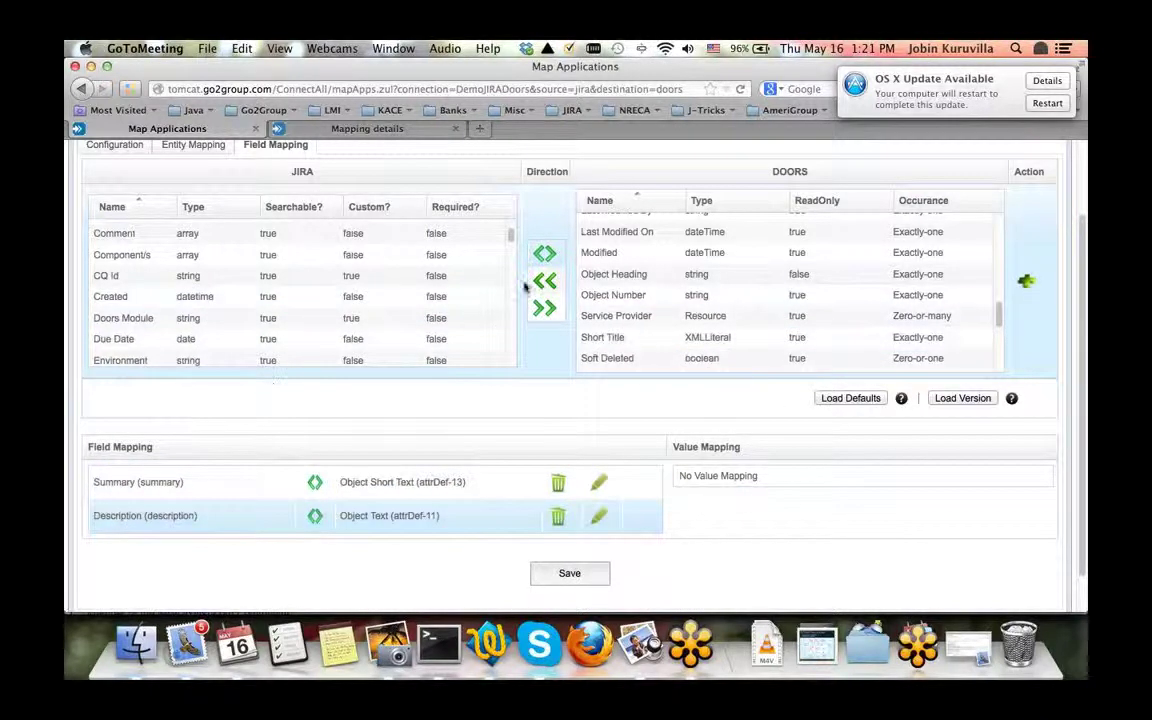
Add a bidirectional field mapping between the JIRA Test Select field and the DOORS Test Enum Val field.
scroll(690, 316, "down", 5)
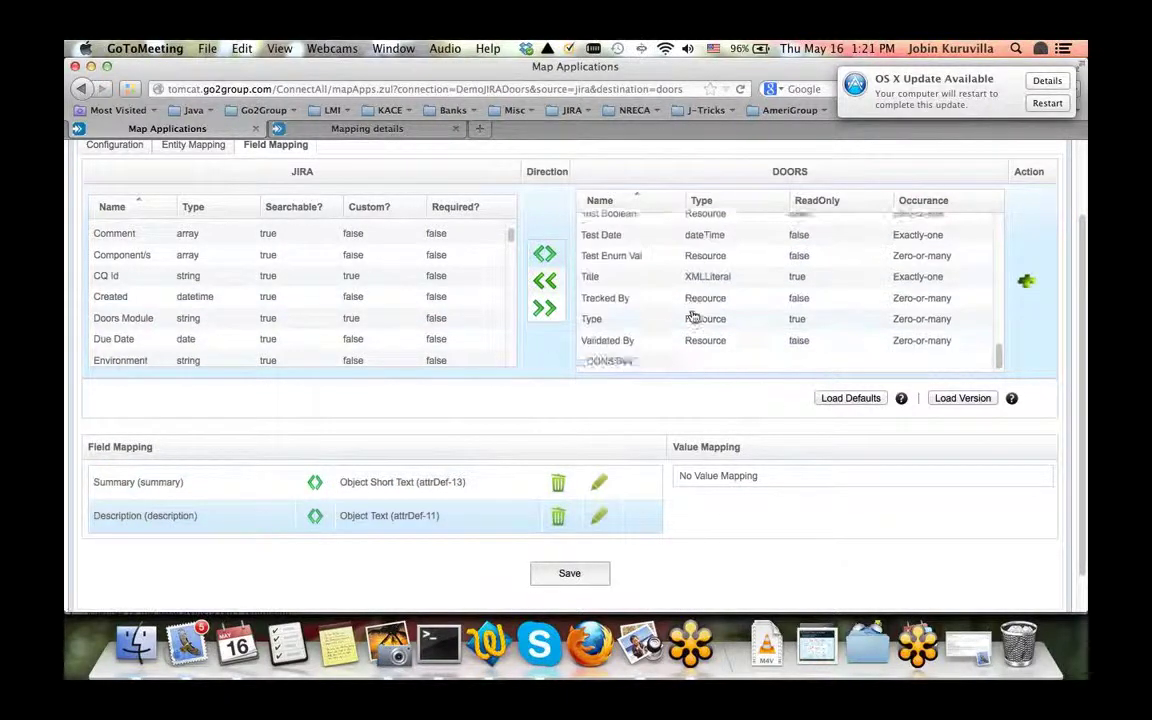
left_click(656, 332)
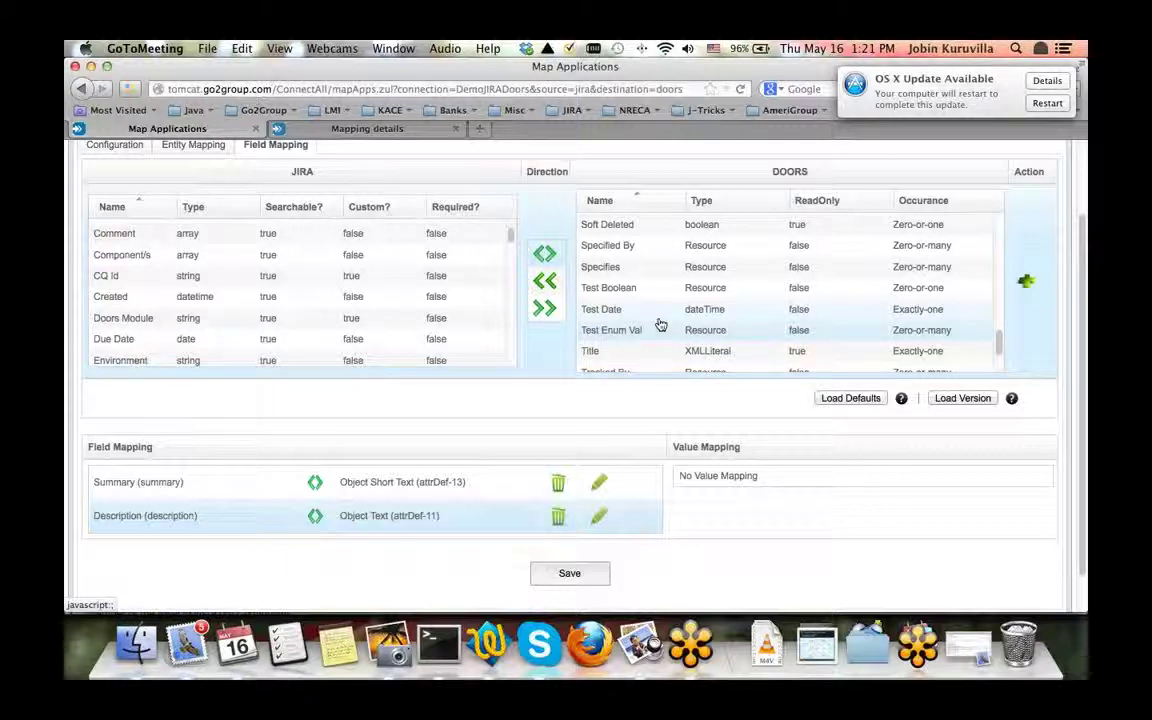
left_click(660, 327)
scroll(275, 312, "down", 3)
scroll(275, 312, "down", 6)
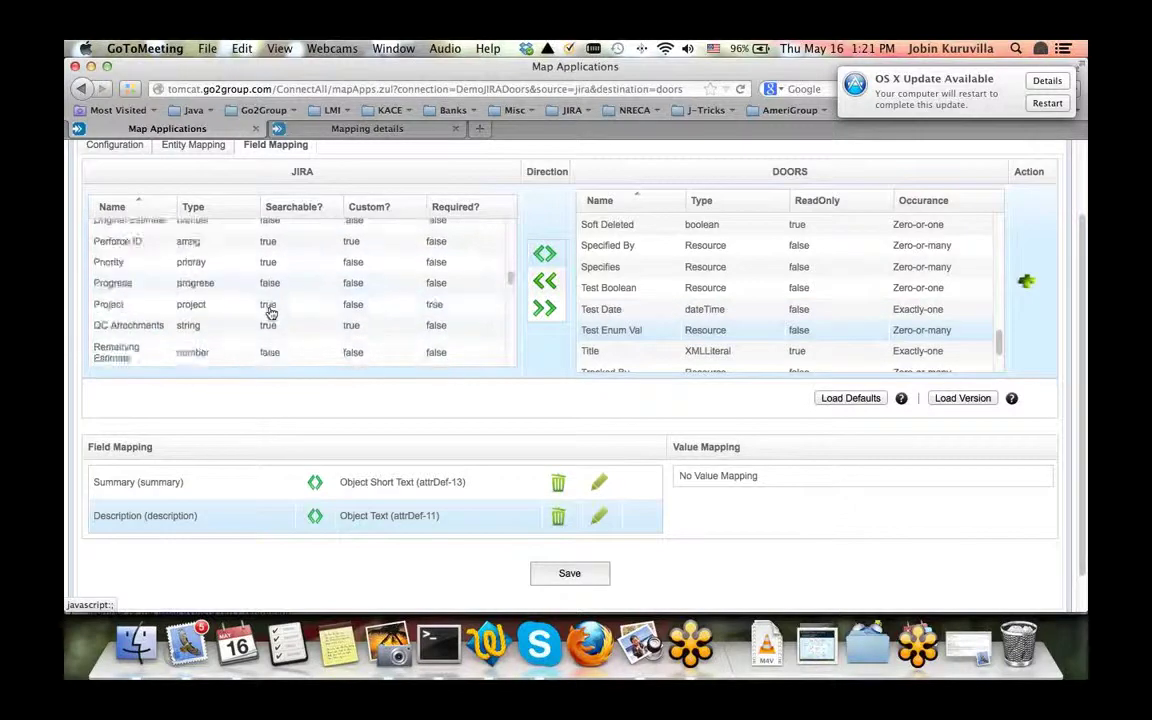
scroll(185, 312, "down", 5)
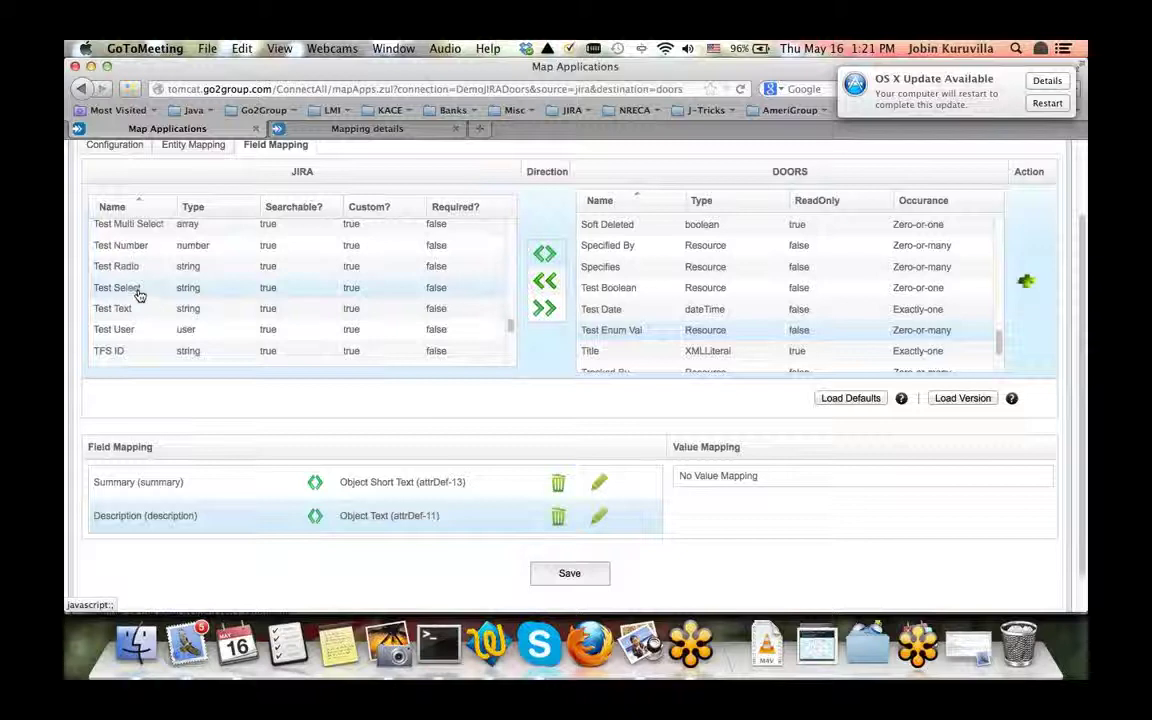
left_click(160, 287)
left_click(1027, 284)
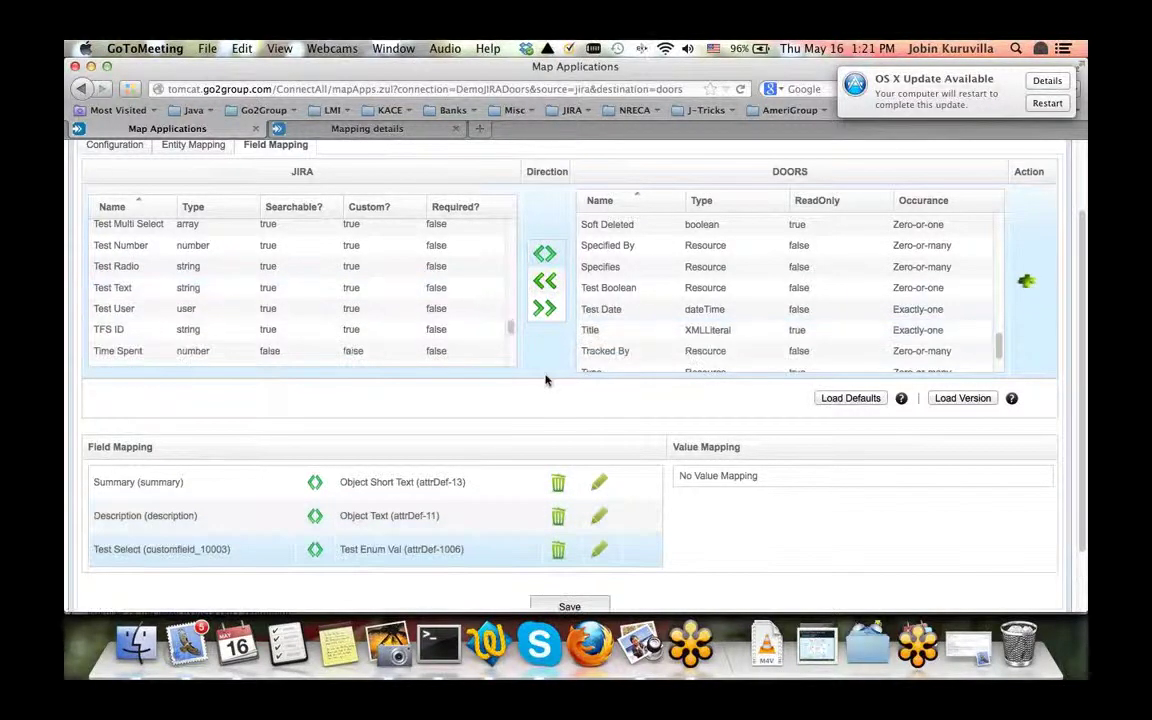
Edit the value mapping of the Test Select field and pair Alpha with attrDef-1006#2 in both directions.
scroll(546, 378, "down", 2)
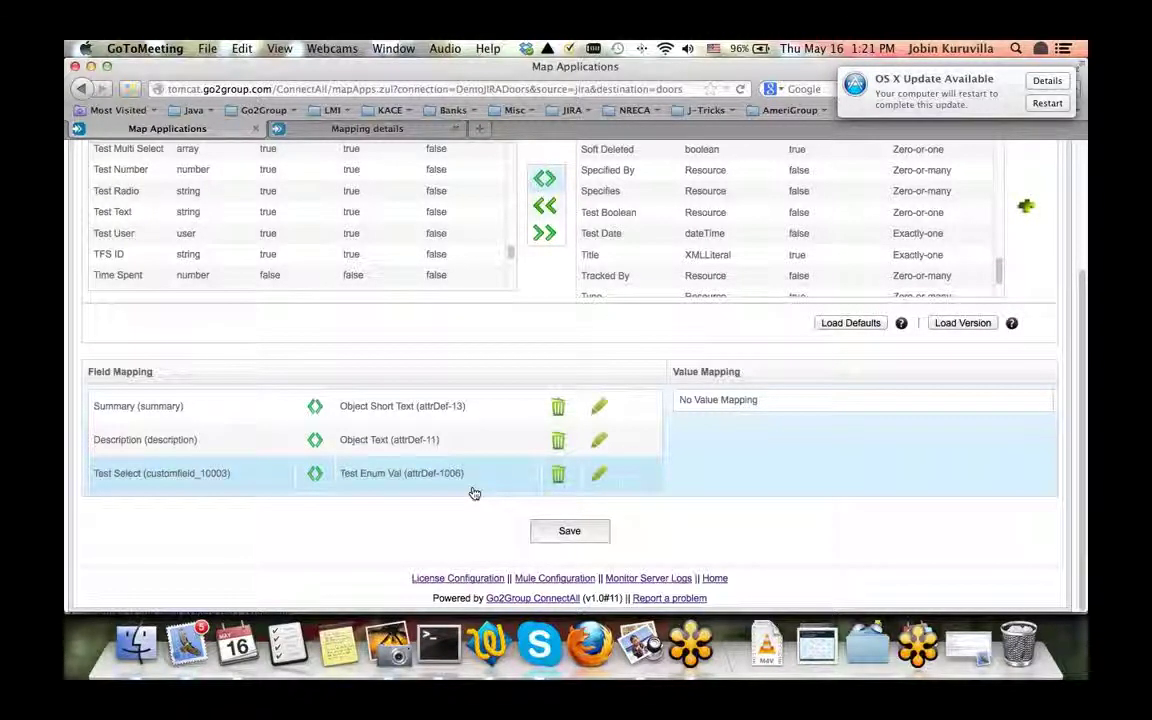
left_click(599, 478)
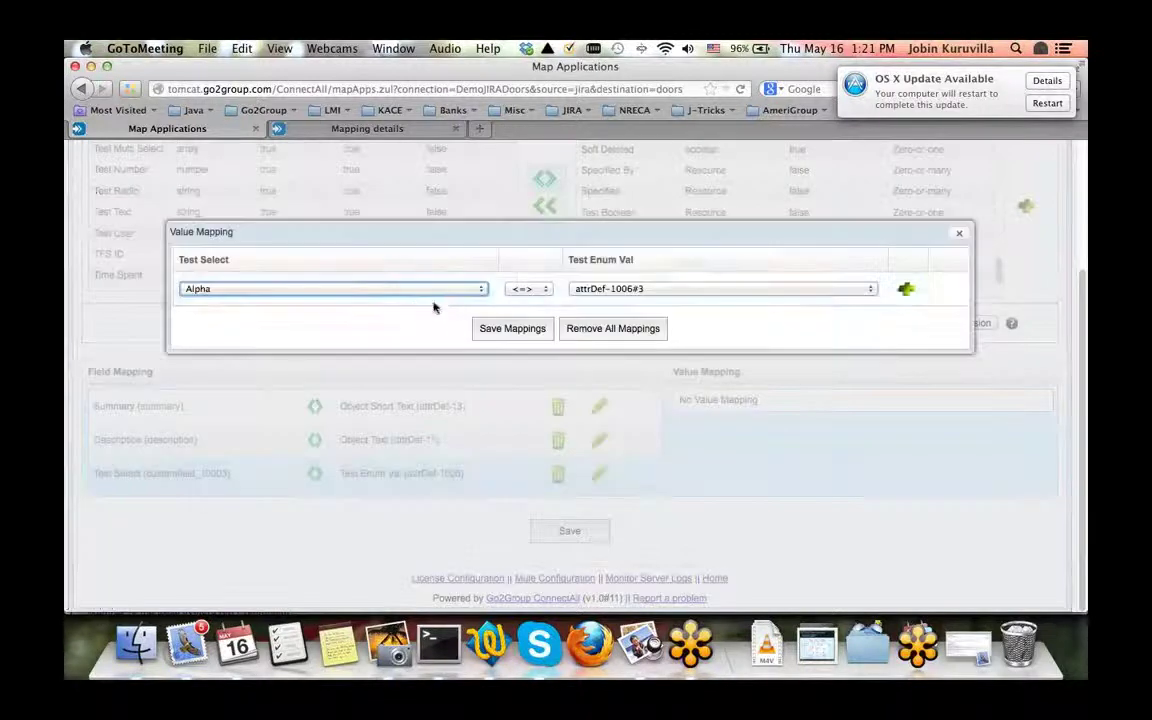
left_click(403, 289)
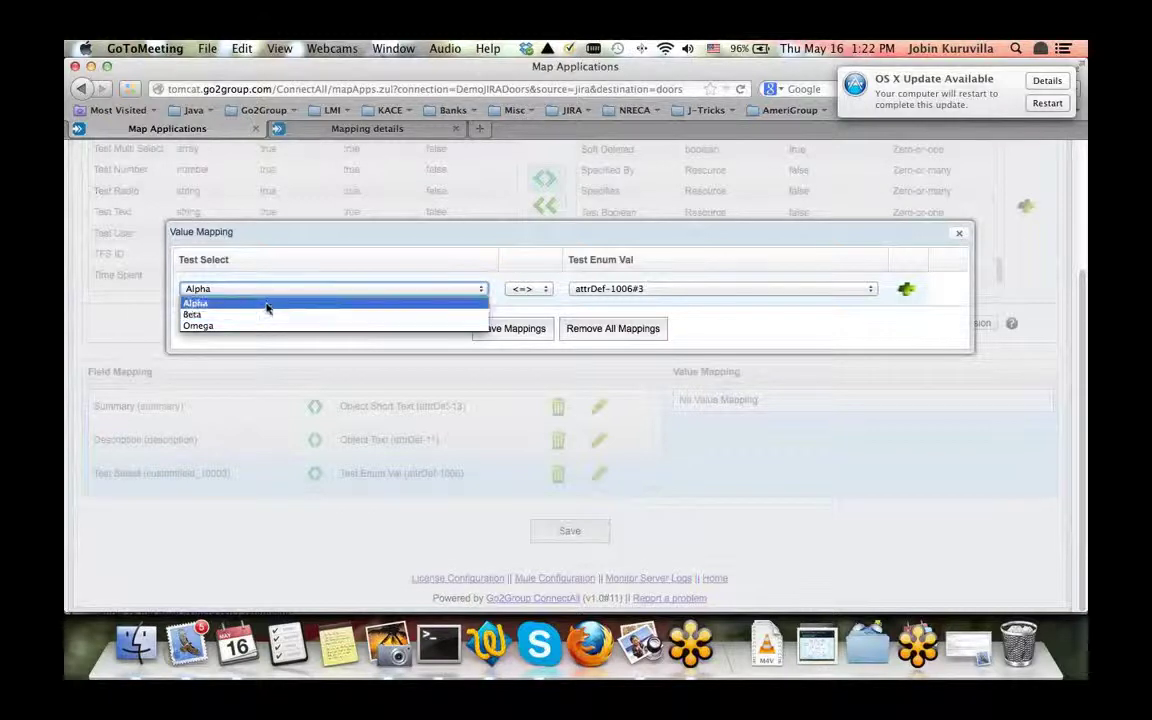
left_click(369, 300)
left_click(716, 291)
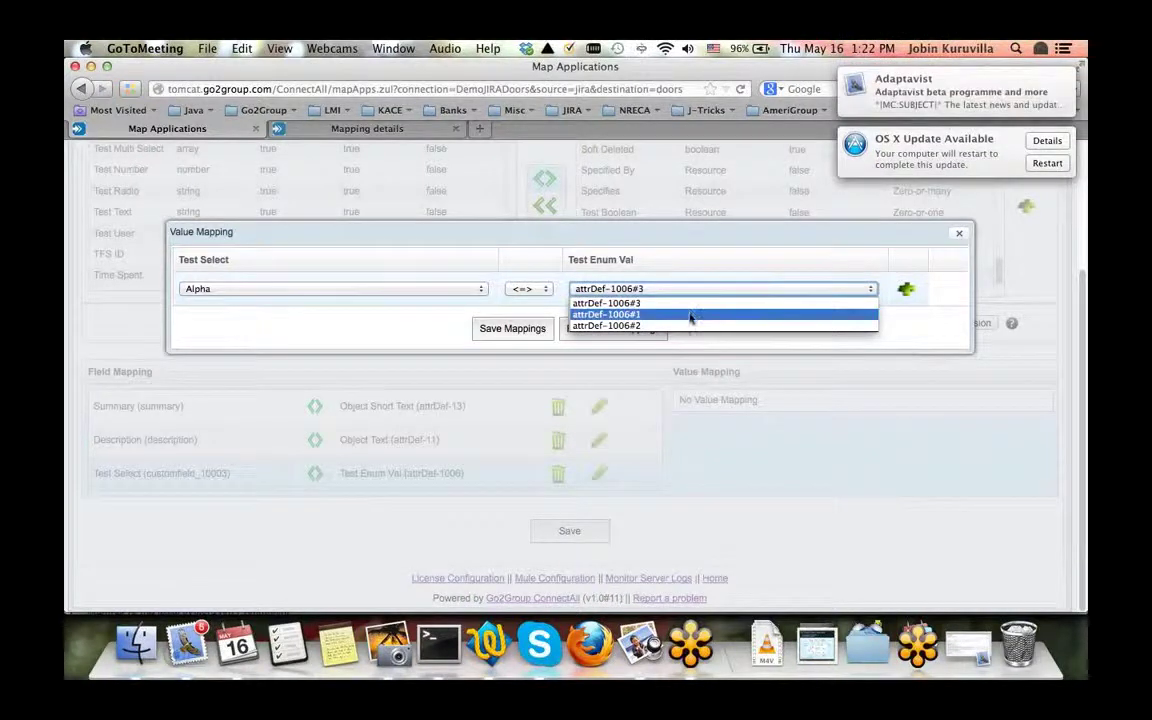
left_click(622, 314)
left_click(669, 290)
left_click(663, 325)
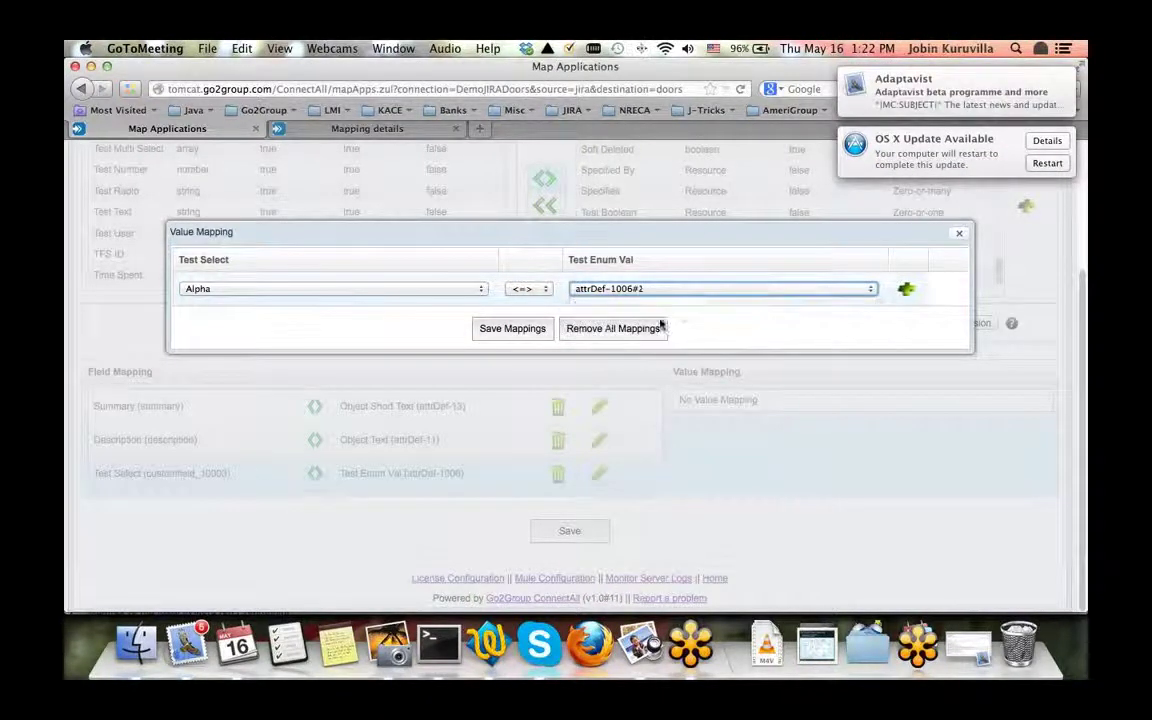
Add a second value mapping row pairing Beta with attrDef-1006#1 in both directions.
left_click(906, 290)
left_click(477, 322)
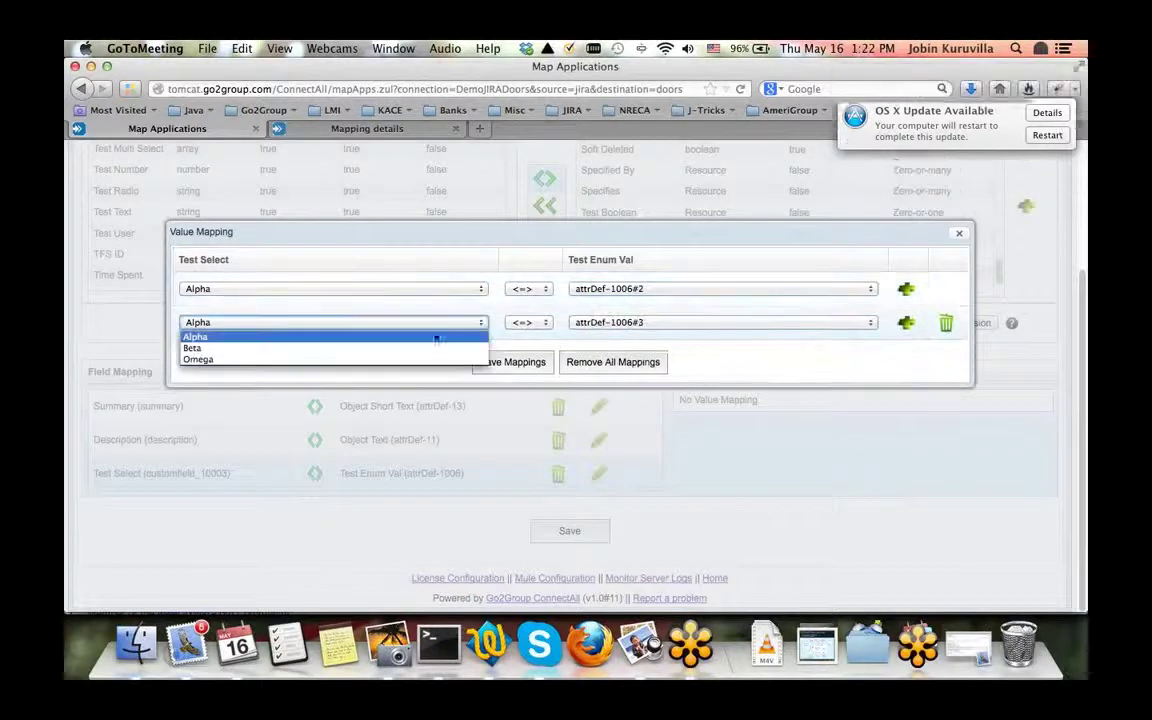
left_click(419, 348)
left_click(600, 322)
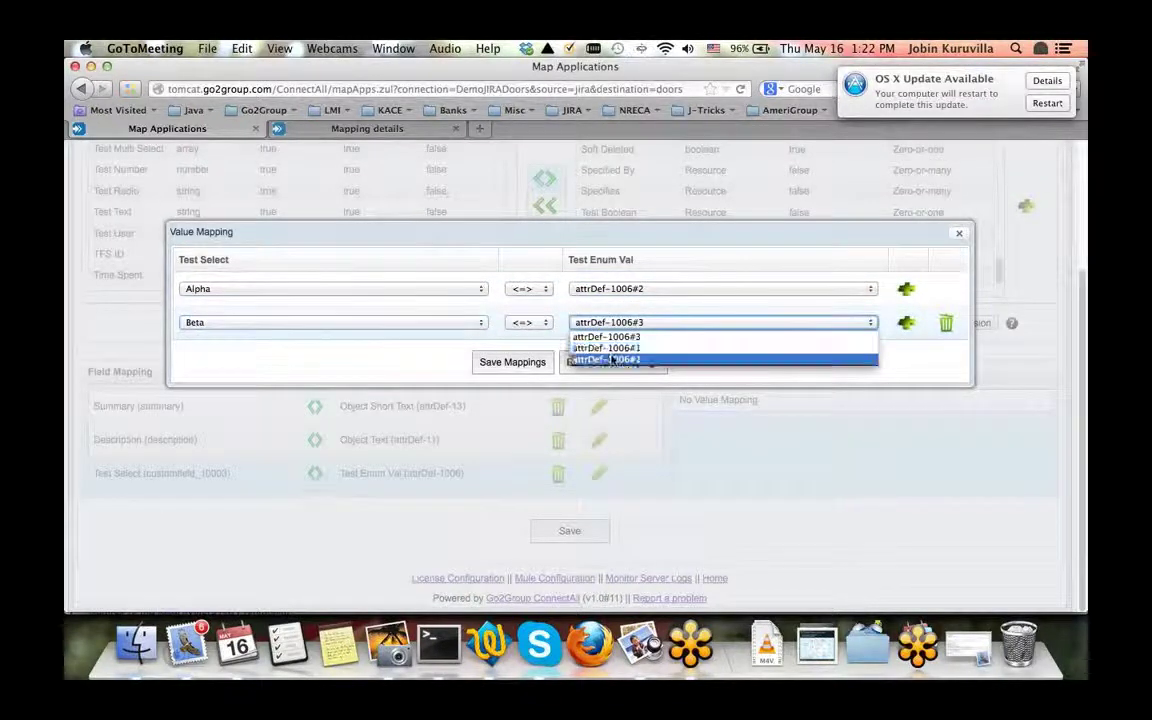
left_click(613, 350)
Add a third value mapping row pairing Omega with attrDef-1006#3 in both directions and save the value mappings.
left_click(905, 322)
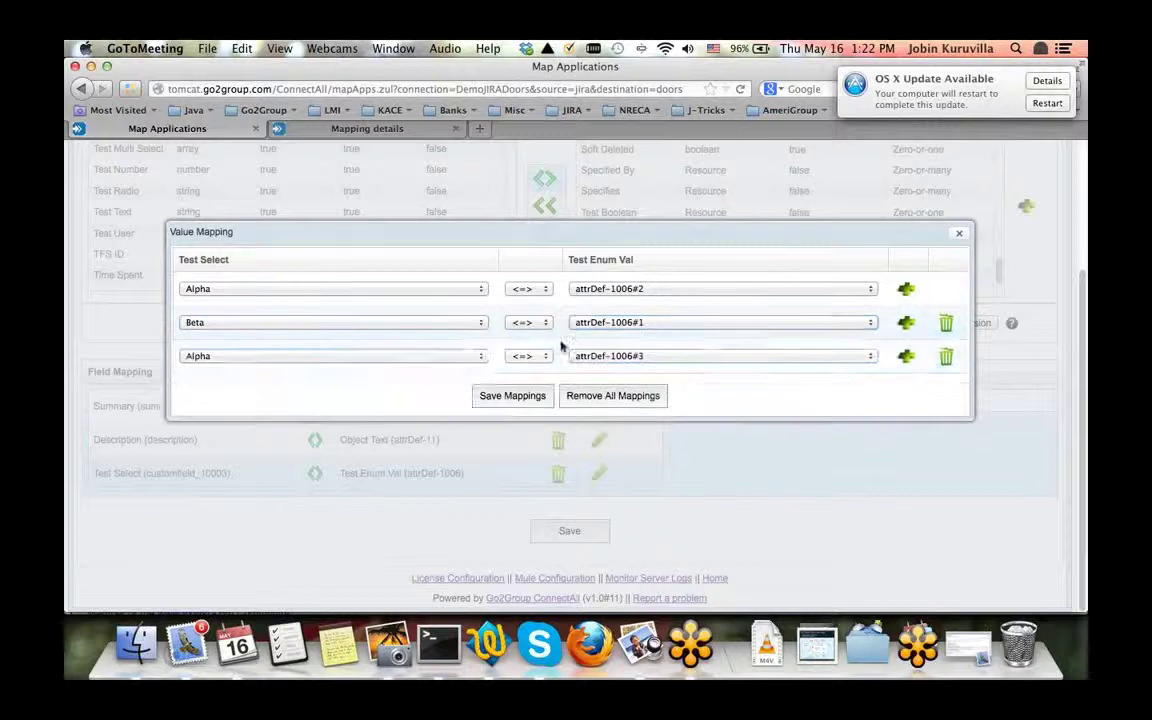
left_click(442, 356)
left_click(404, 392)
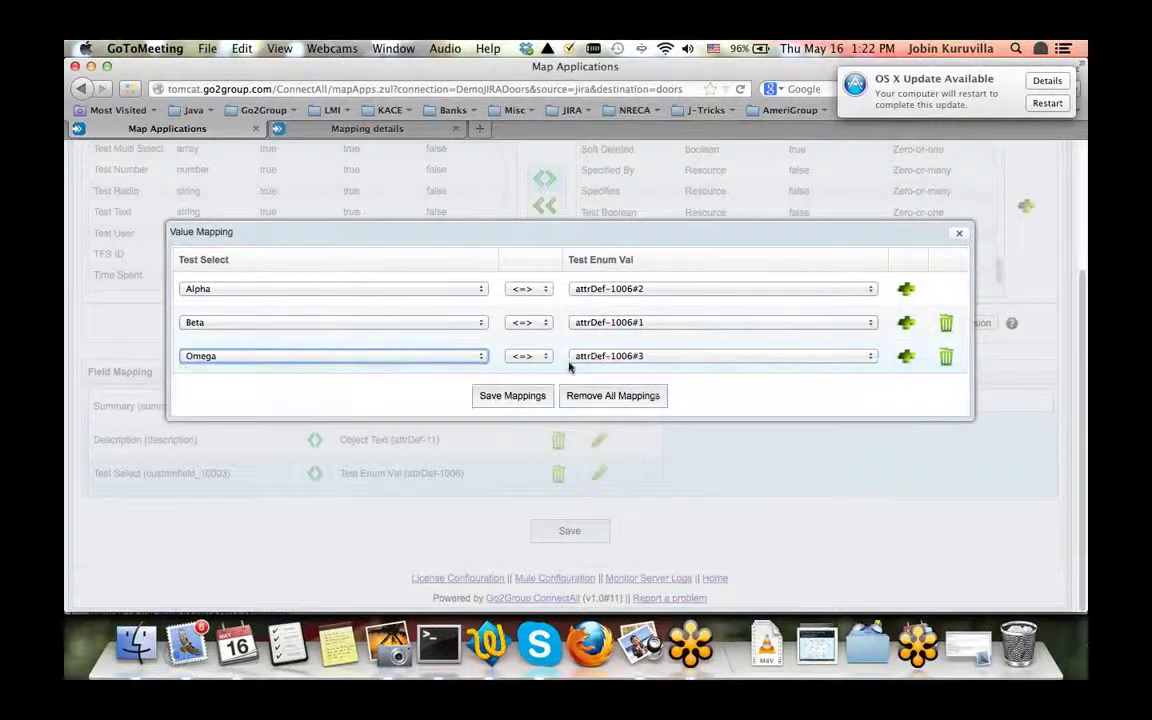
left_click(592, 356)
left_click(590, 368)
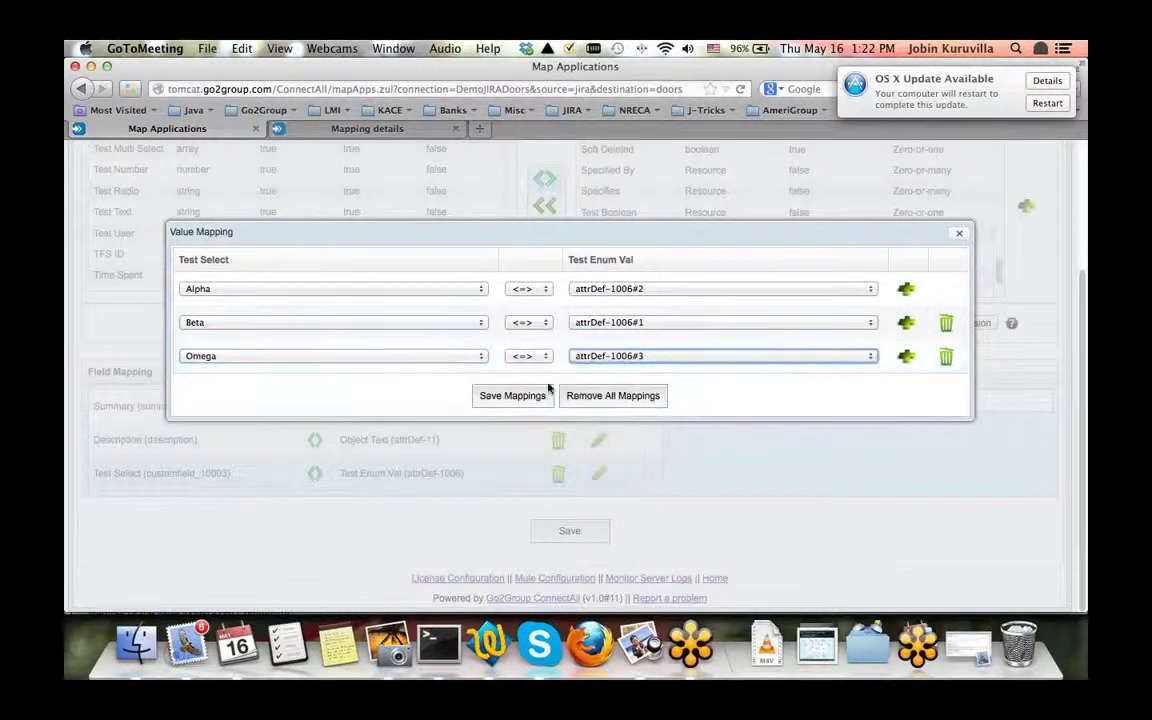
left_click(512, 397)
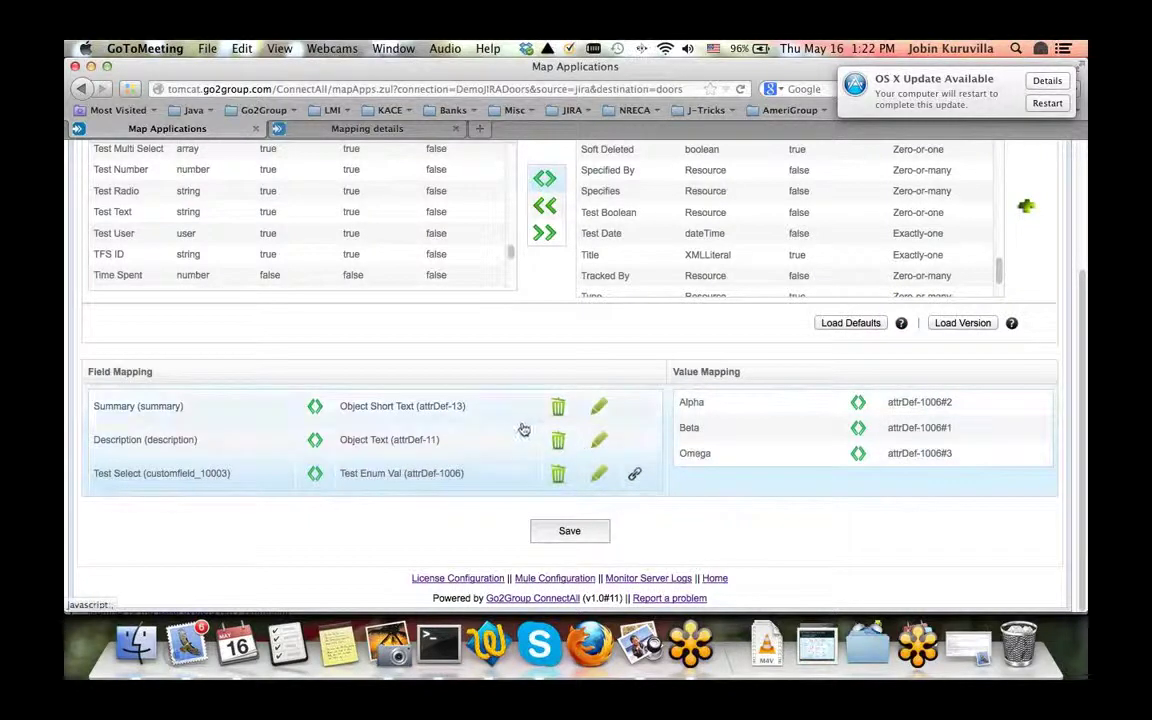
Reopen the Test Select value mapping to review its pairs, and close it without making changes.
left_click(600, 474)
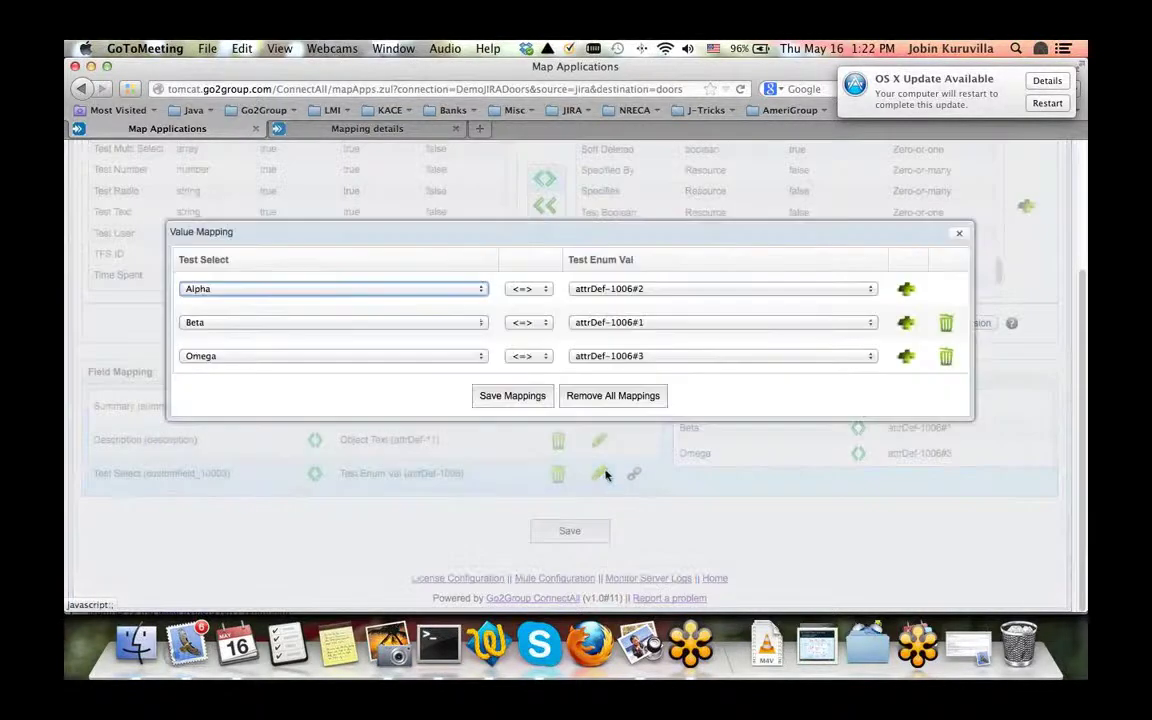
left_click(958, 234)
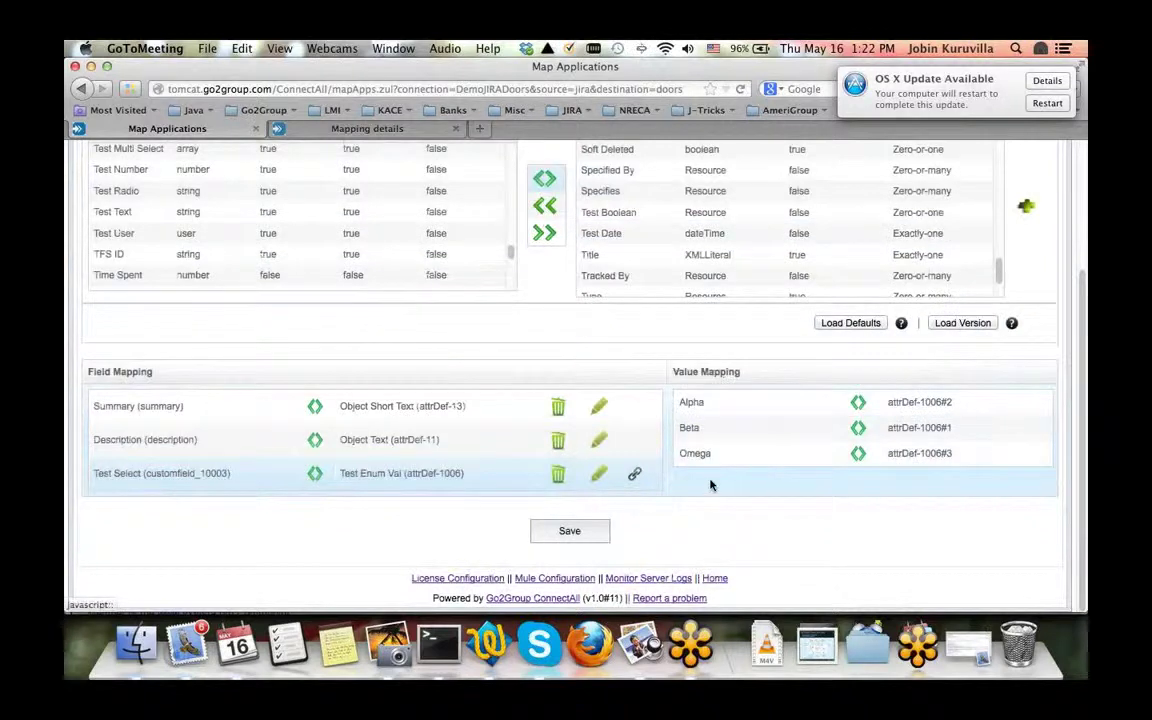
scroll(711, 485, "up", 1)
scroll(709, 485, "up", 3)
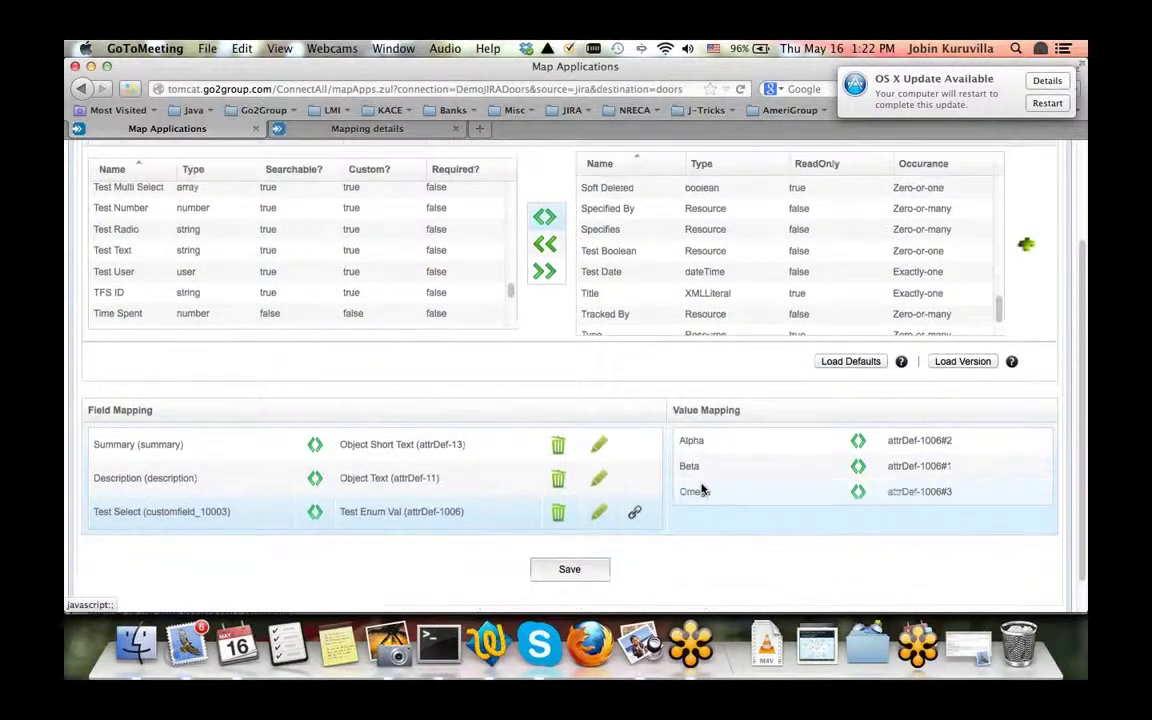
Start saving the mapping version up to its description entry, and leave for the ConnectALL home page without saving.
scroll(586, 532, "down", 3)
left_click(584, 531)
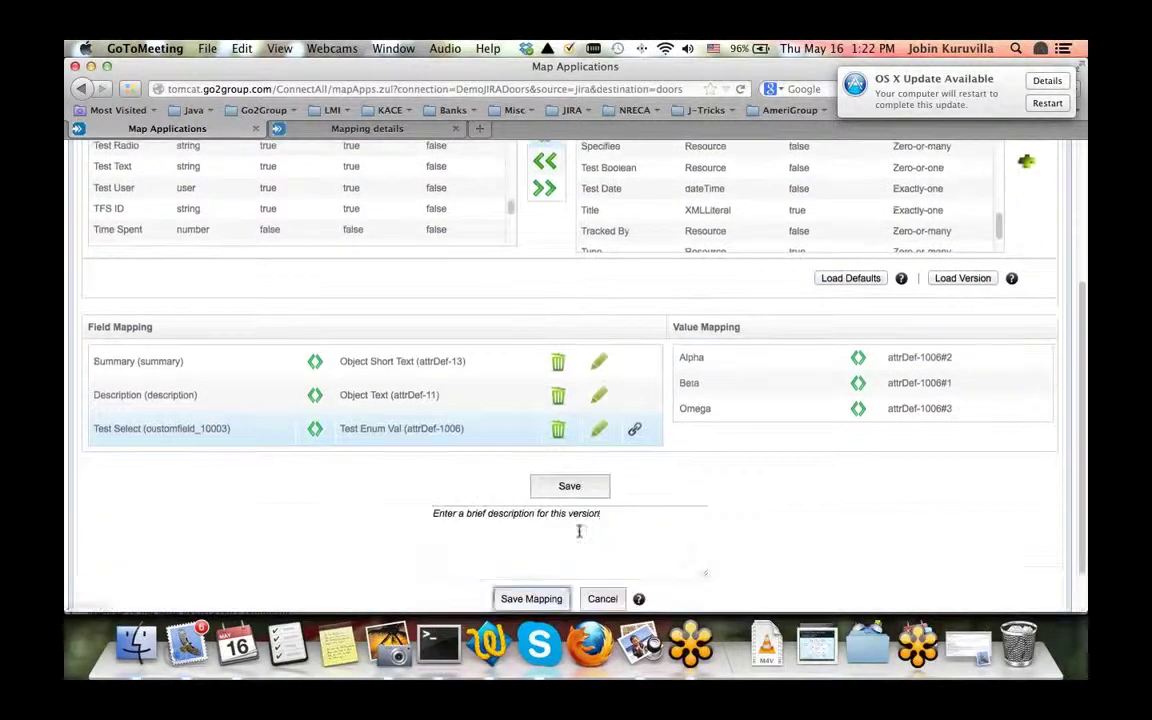
left_click(510, 526)
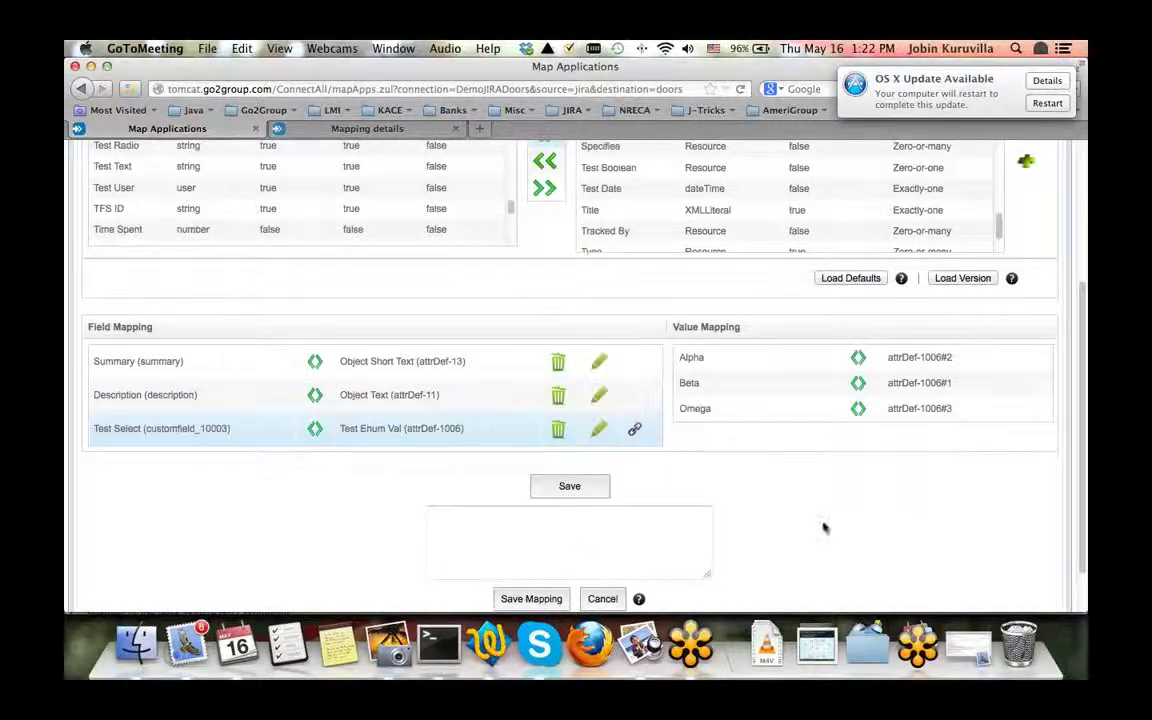
scroll(855, 507, "up", 1)
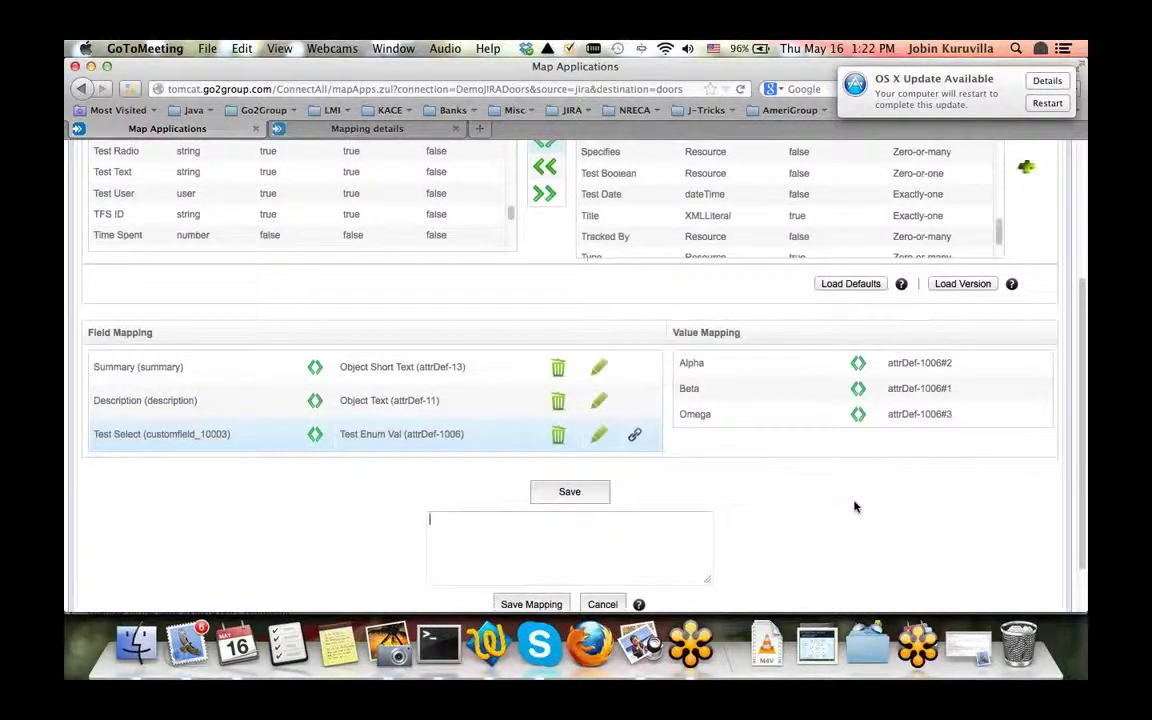
scroll(855, 507, "up", 3)
scroll(855, 507, "up", 2)
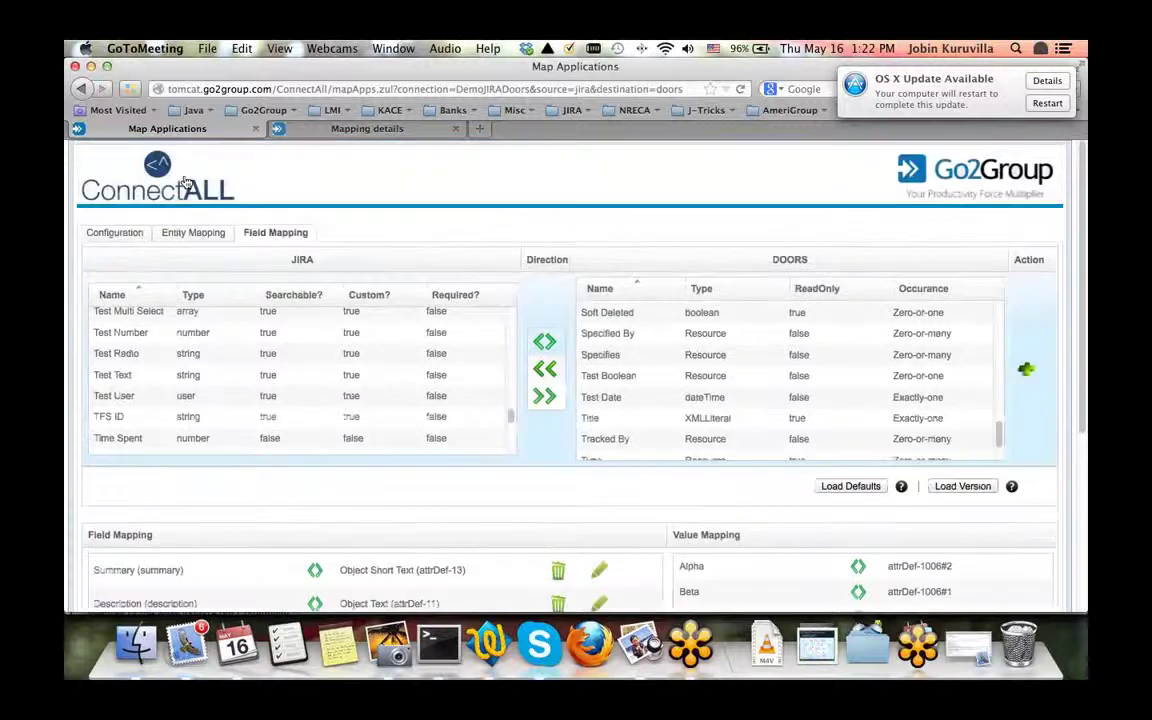
left_click(185, 183)
Examine the existing JIRADoors link's details, including its metadata, conflict properties, field mappings and the Test Multi Select value mapping.
left_click(367, 128)
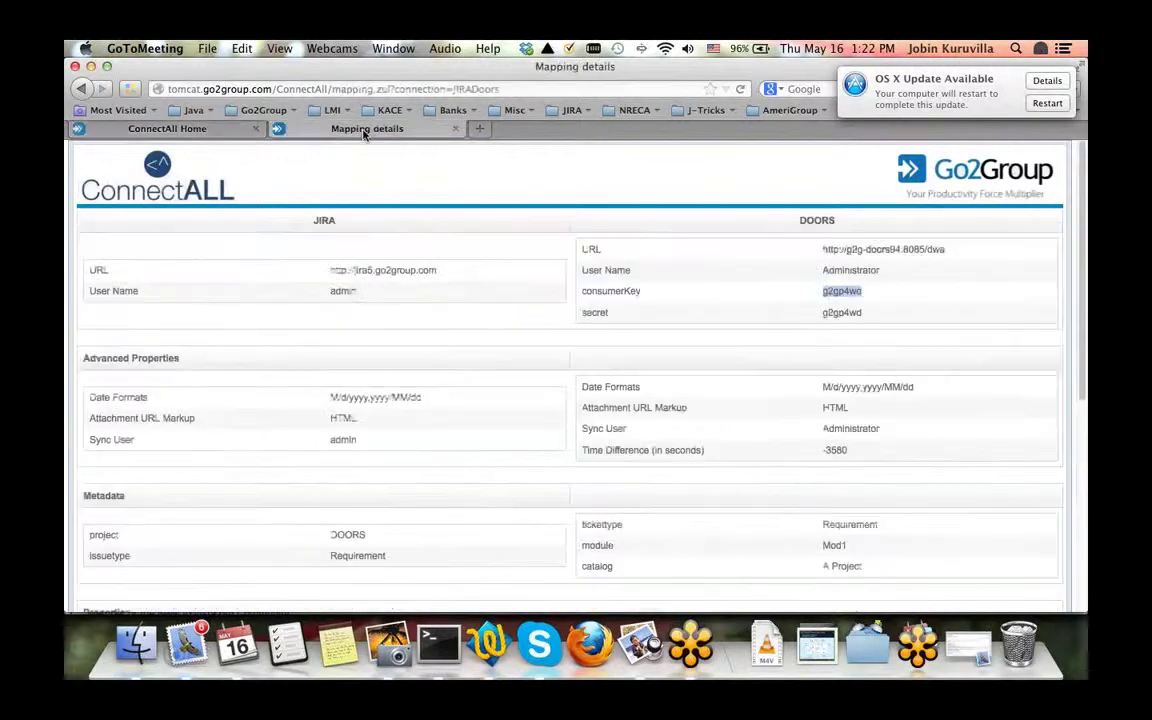
scroll(598, 358, "down", 5)
scroll(598, 358, "up", 5)
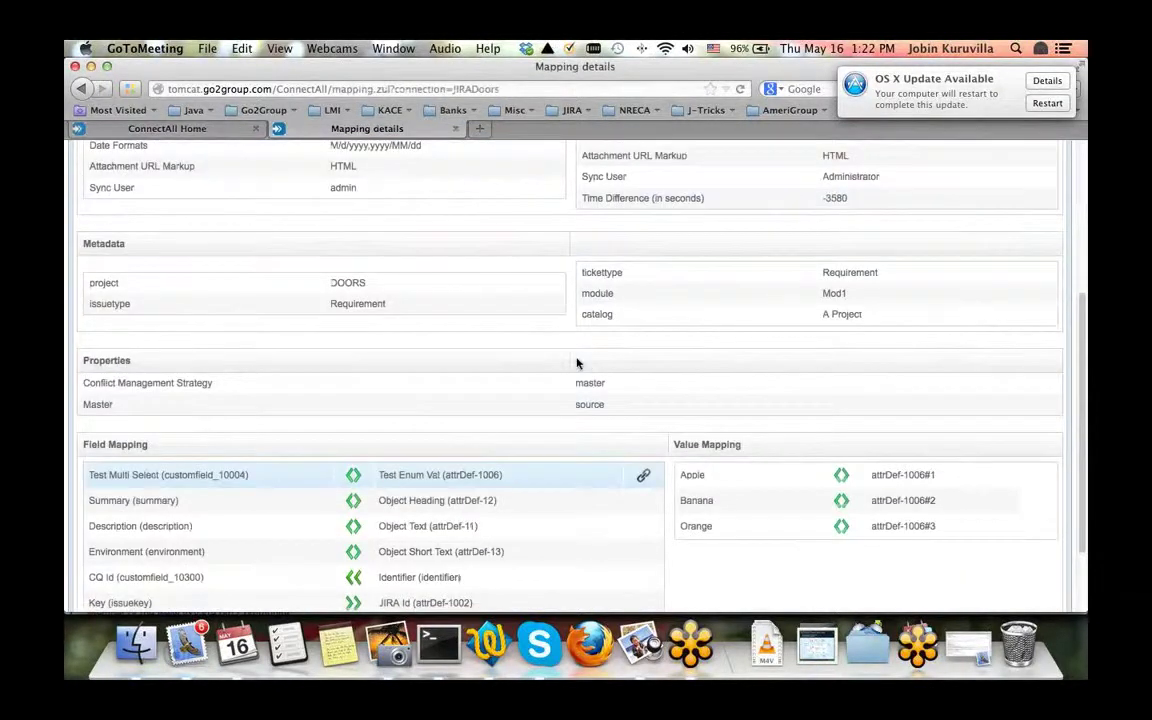
scroll(512, 146, "down", 2)
scroll(532, 347, "down", 5)
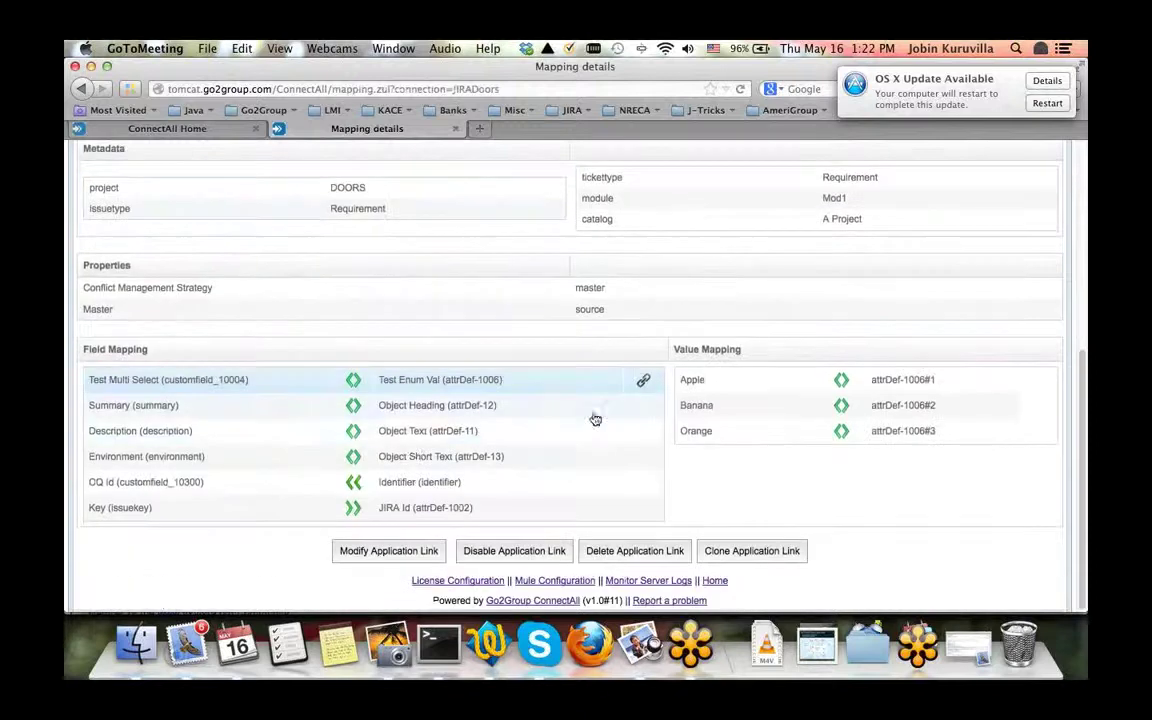
left_click(193, 414)
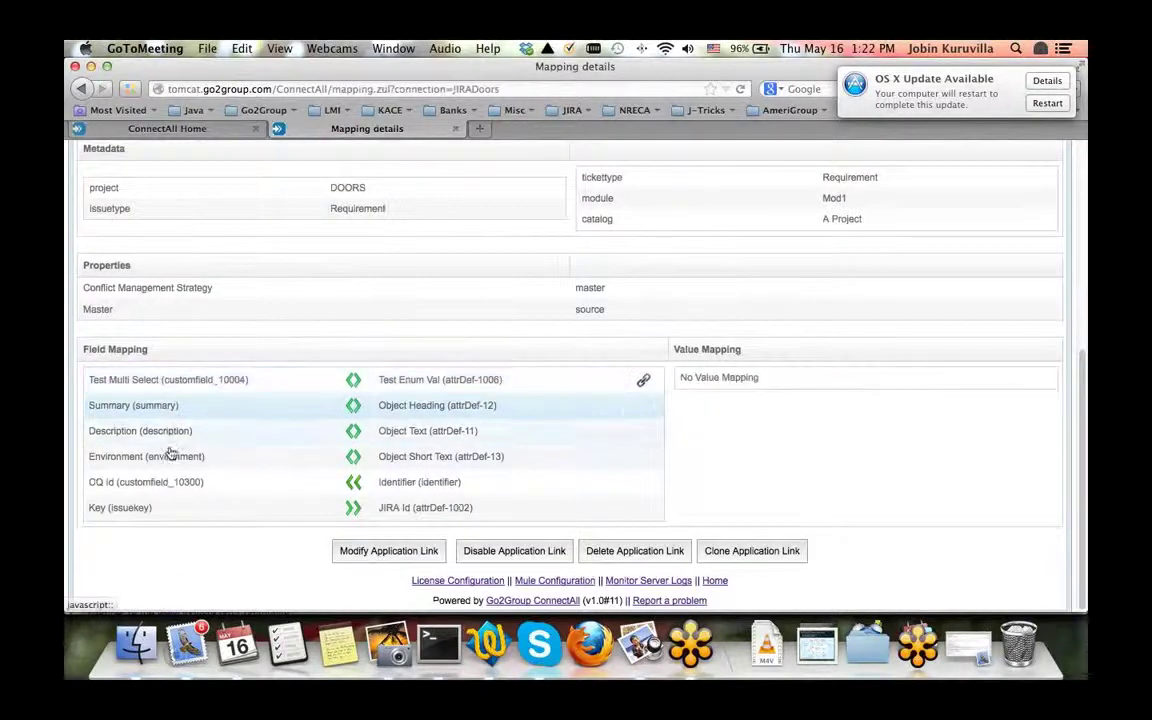
left_click(180, 456)
left_click(190, 380)
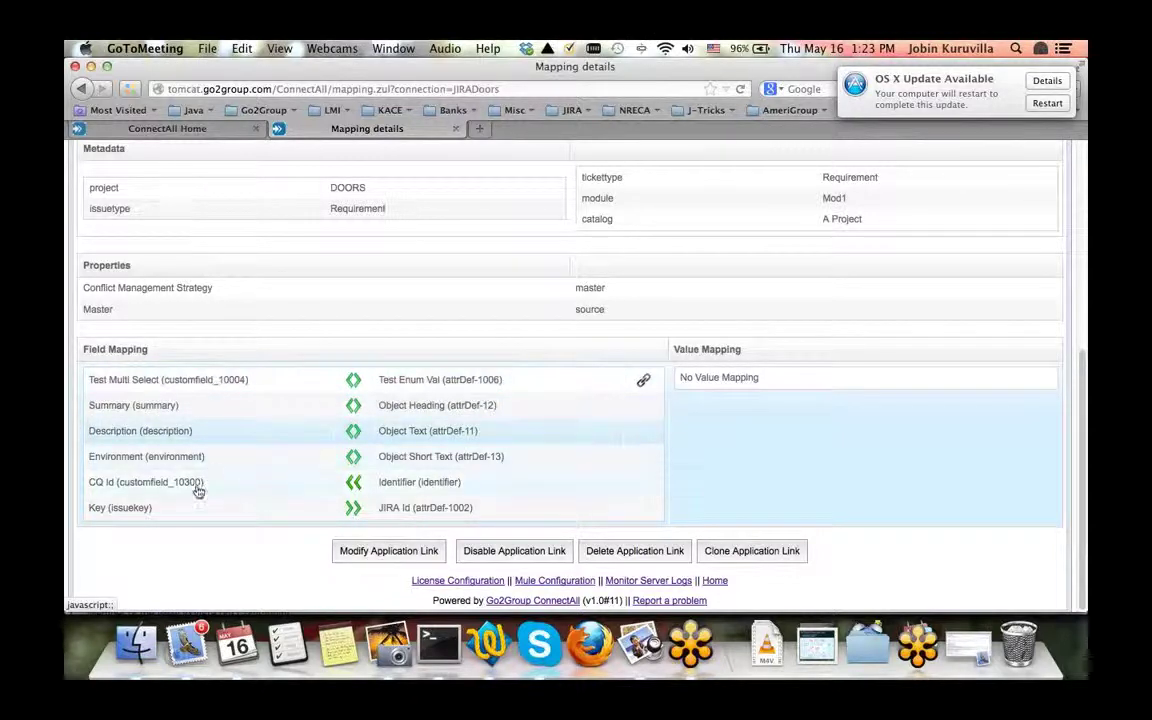
left_click(741, 90)
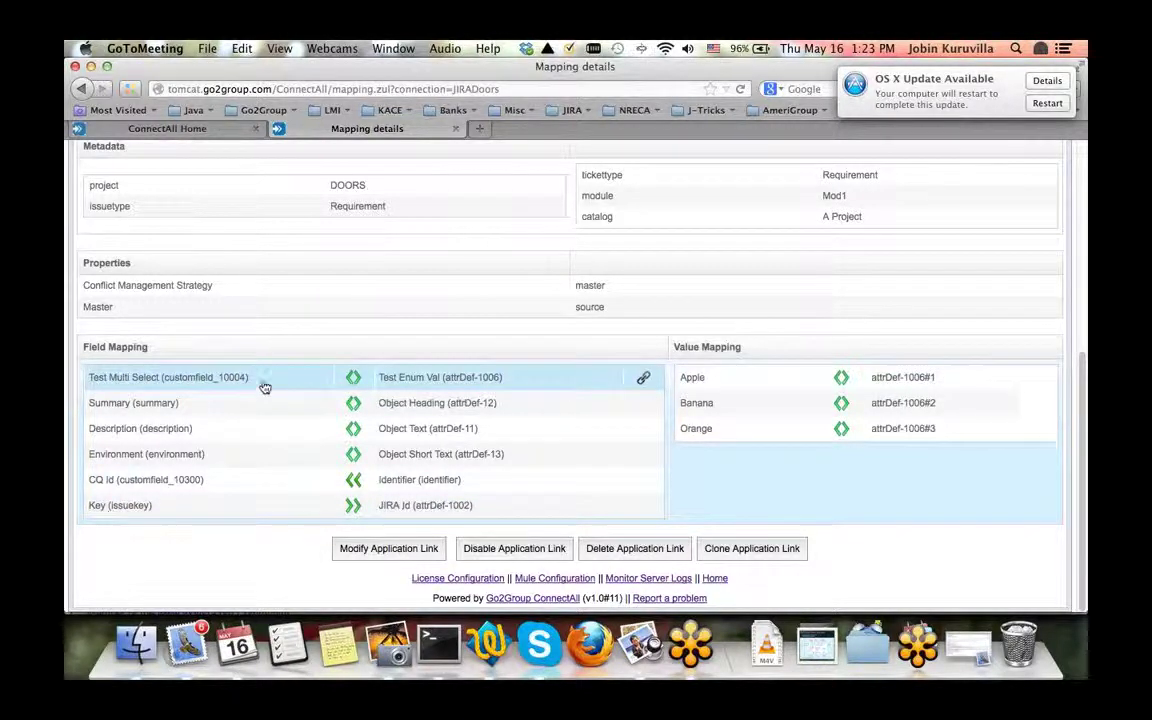
left_click(449, 399)
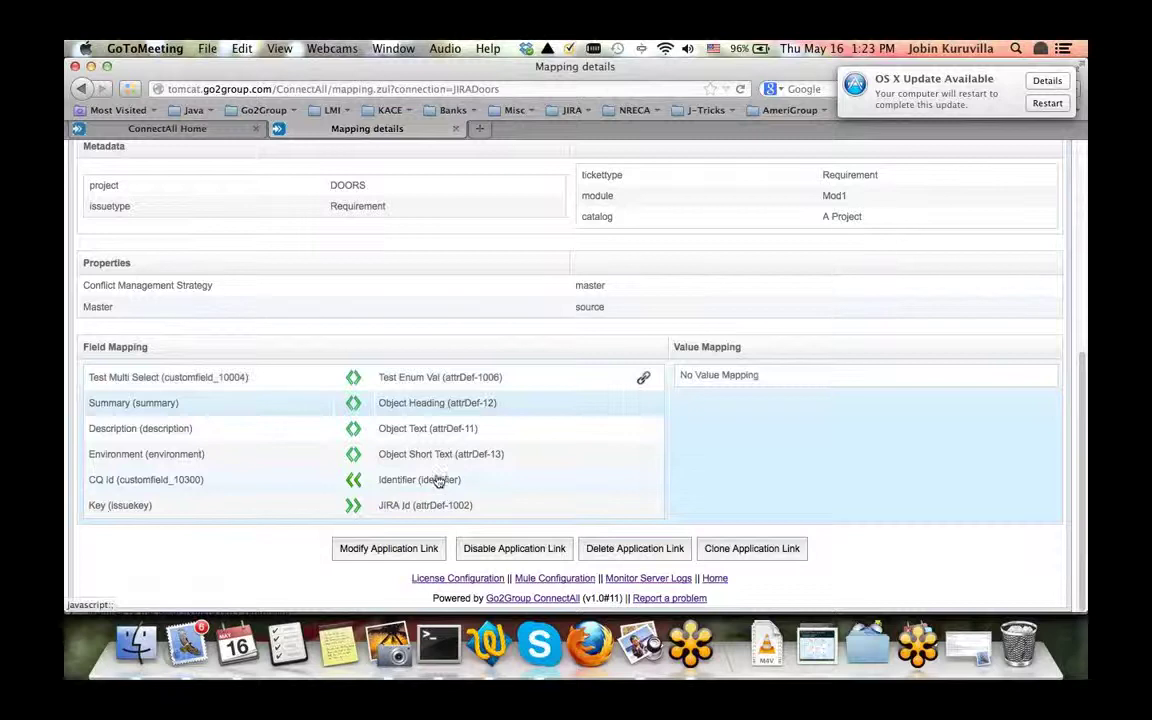
Open the JIRADoors application link for modification and display its field mappings.
scroll(641, 314, "up", 2)
scroll(641, 314, "up", 5)
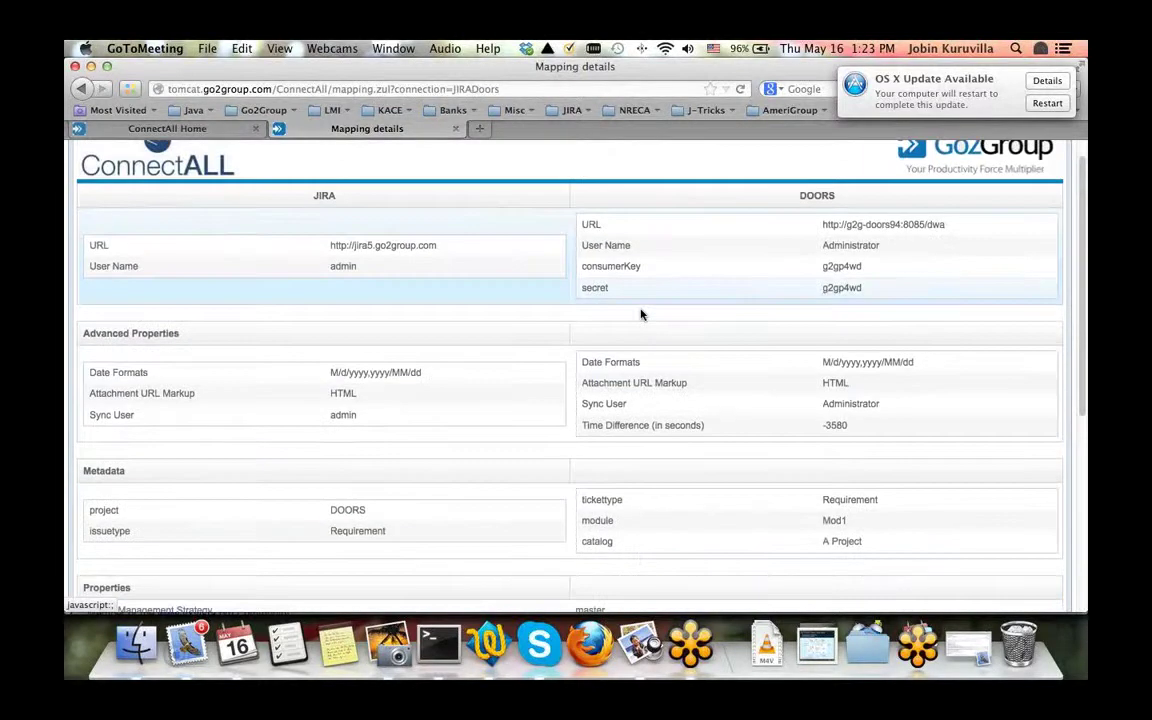
scroll(500, 450, "down", 10)
left_click(385, 551)
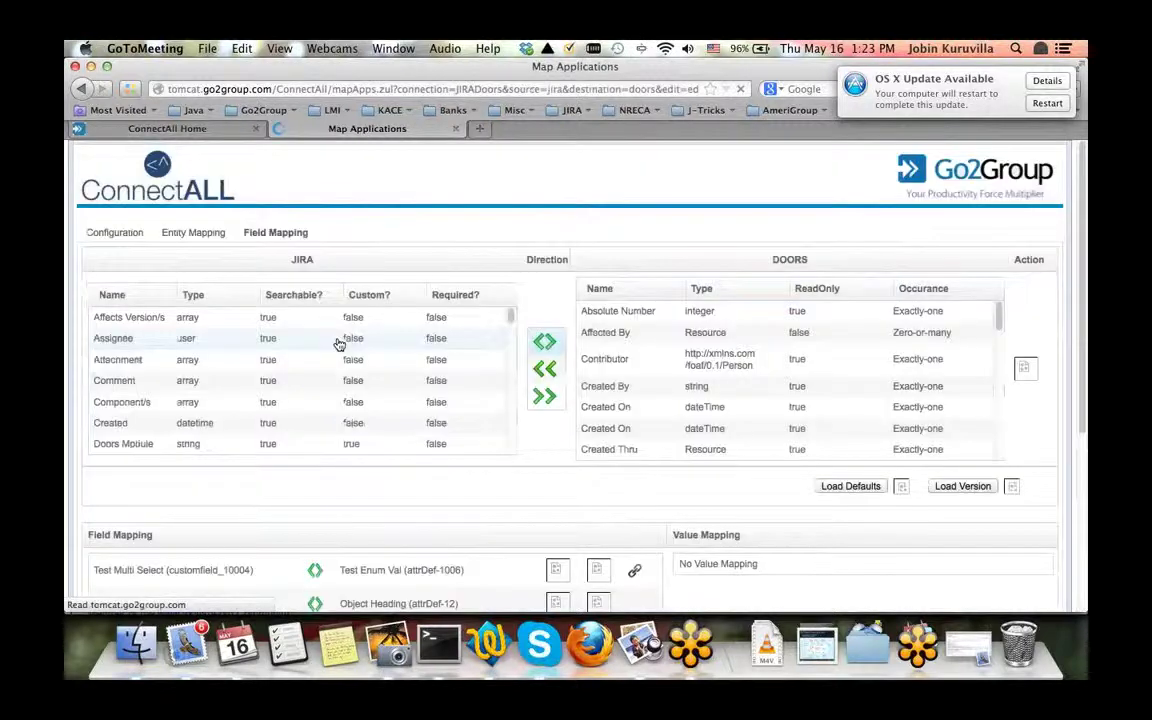
scroll(743, 499, "down", 1)
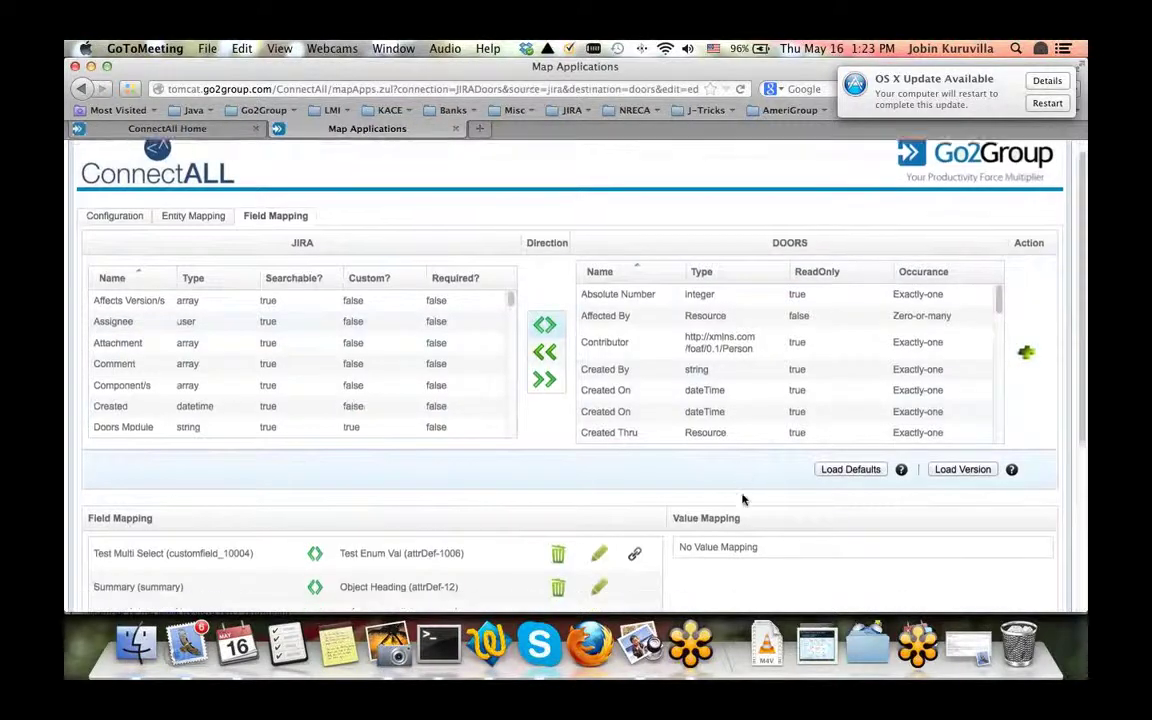
scroll(743, 499, "down", 4)
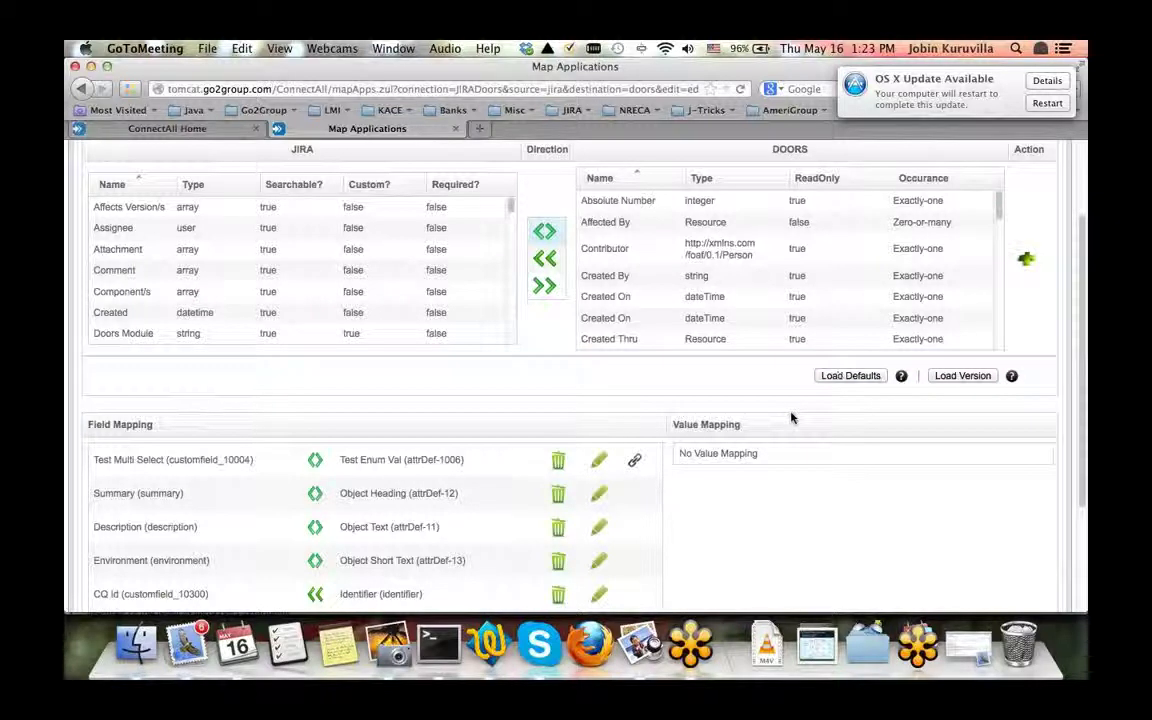
Open the list of saved mapping versions, select version 5 (add environment), and close the list without loading it.
left_click(970, 378)
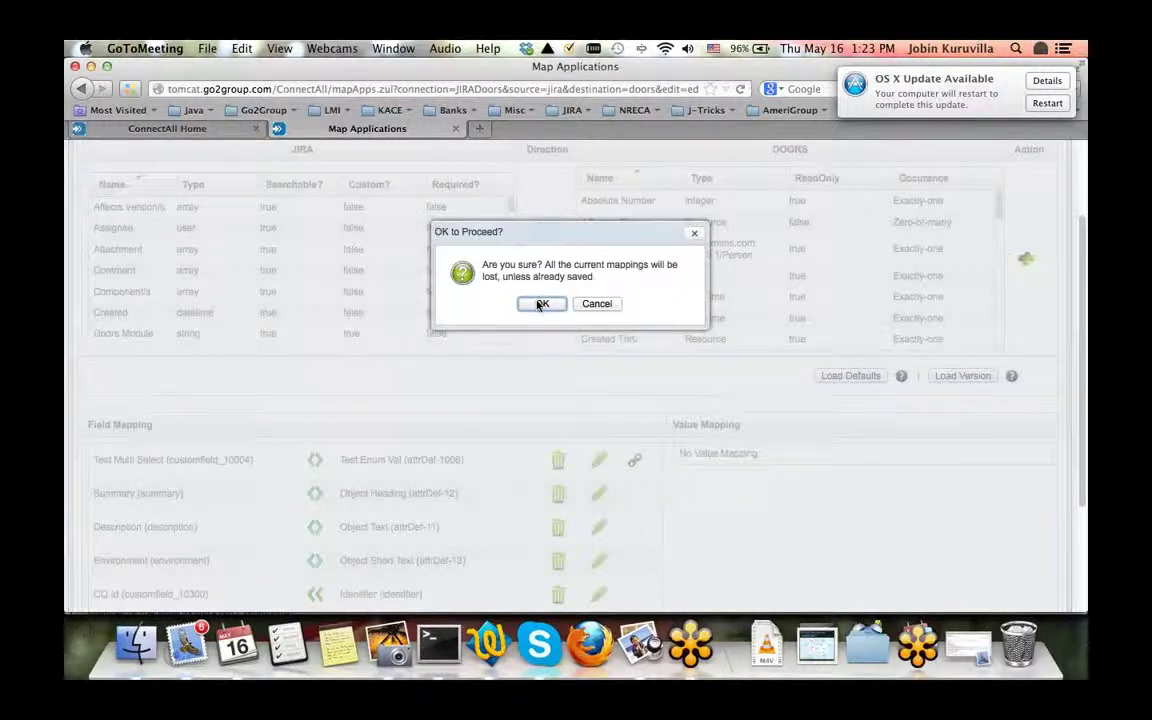
left_click(541, 304)
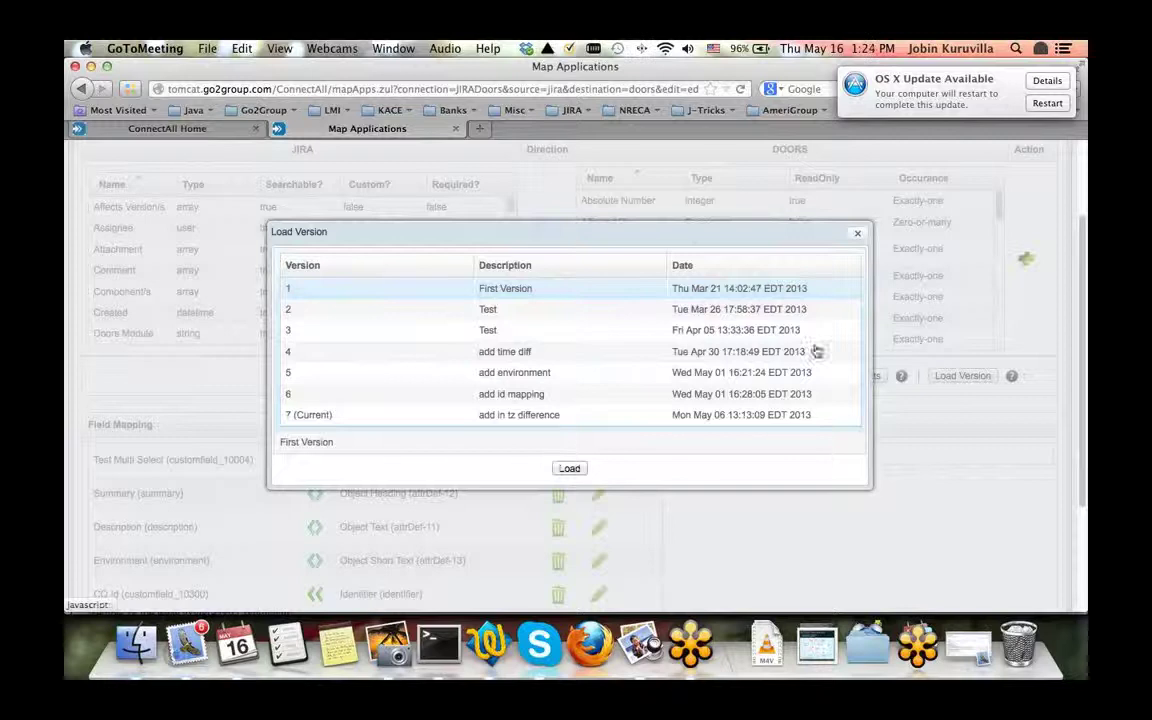
left_click(493, 372)
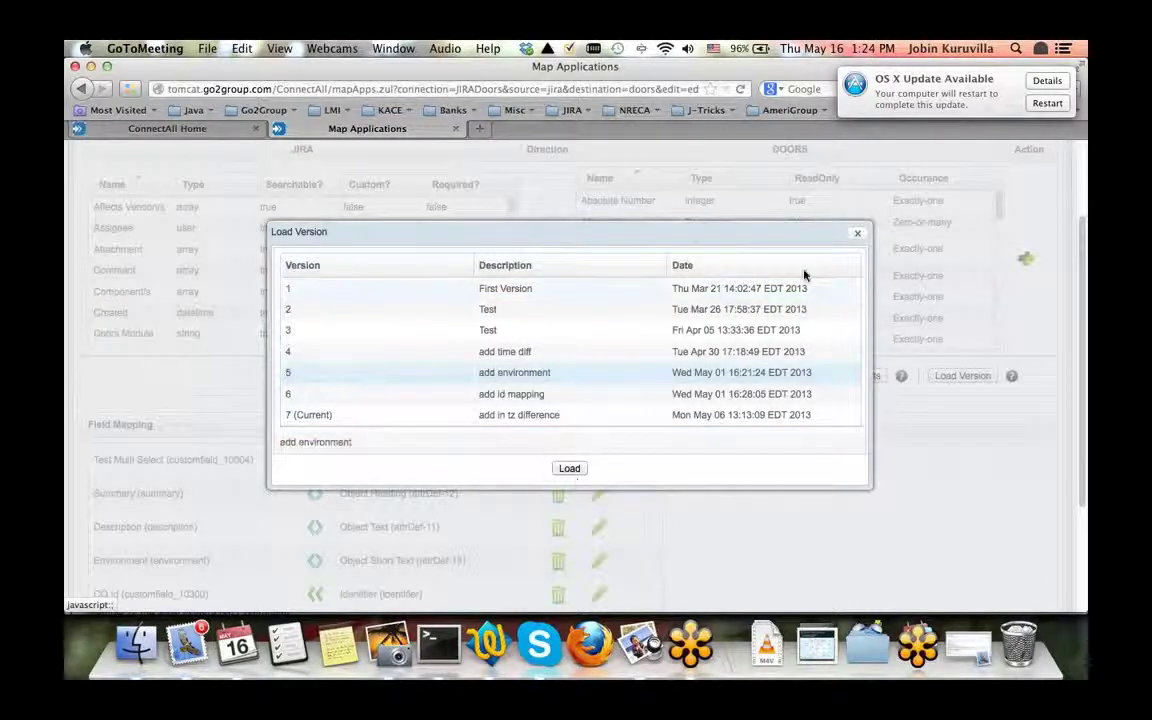
left_click(860, 236)
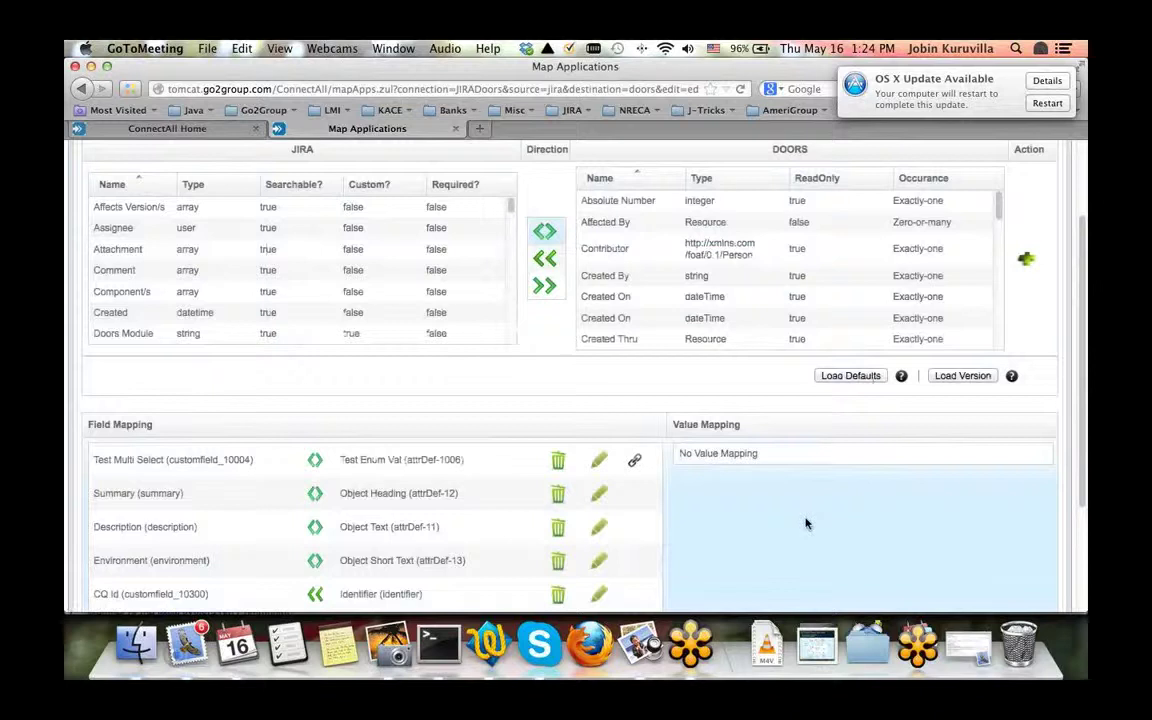
Review the link's entity mapping and the JIRA and DOORS user names in its configuration.
scroll(804, 524, "down", 1)
scroll(806, 523, "down", 2)
scroll(825, 373, "up", 6)
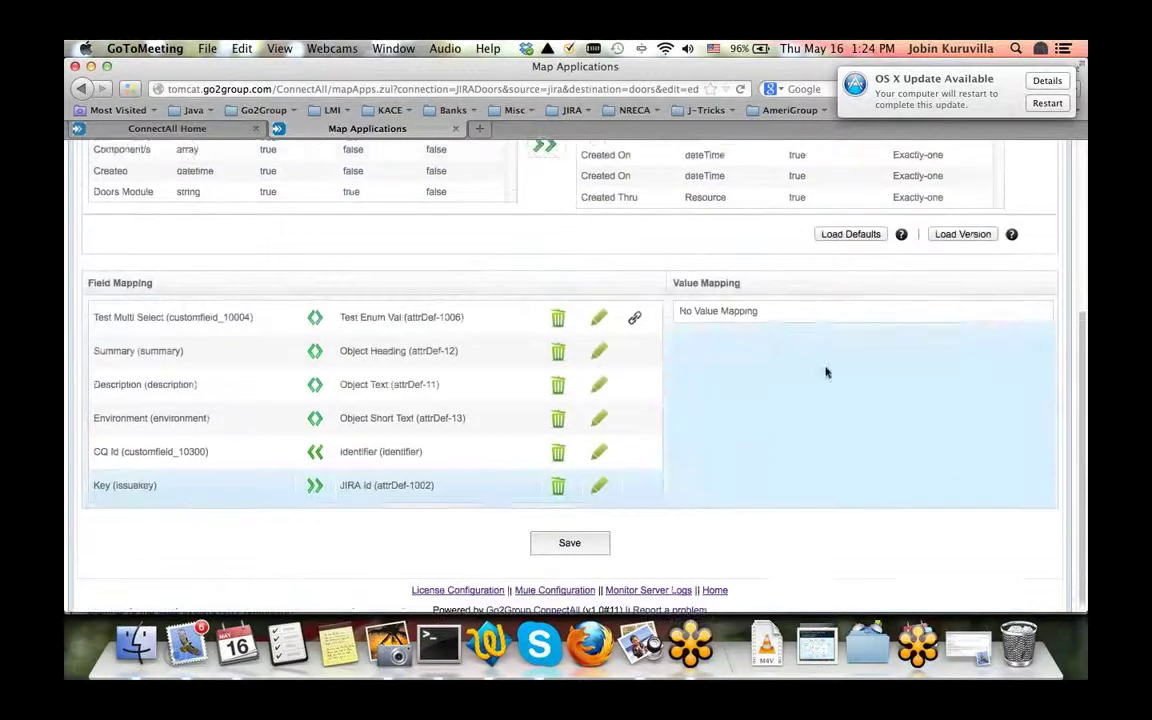
left_click(197, 234)
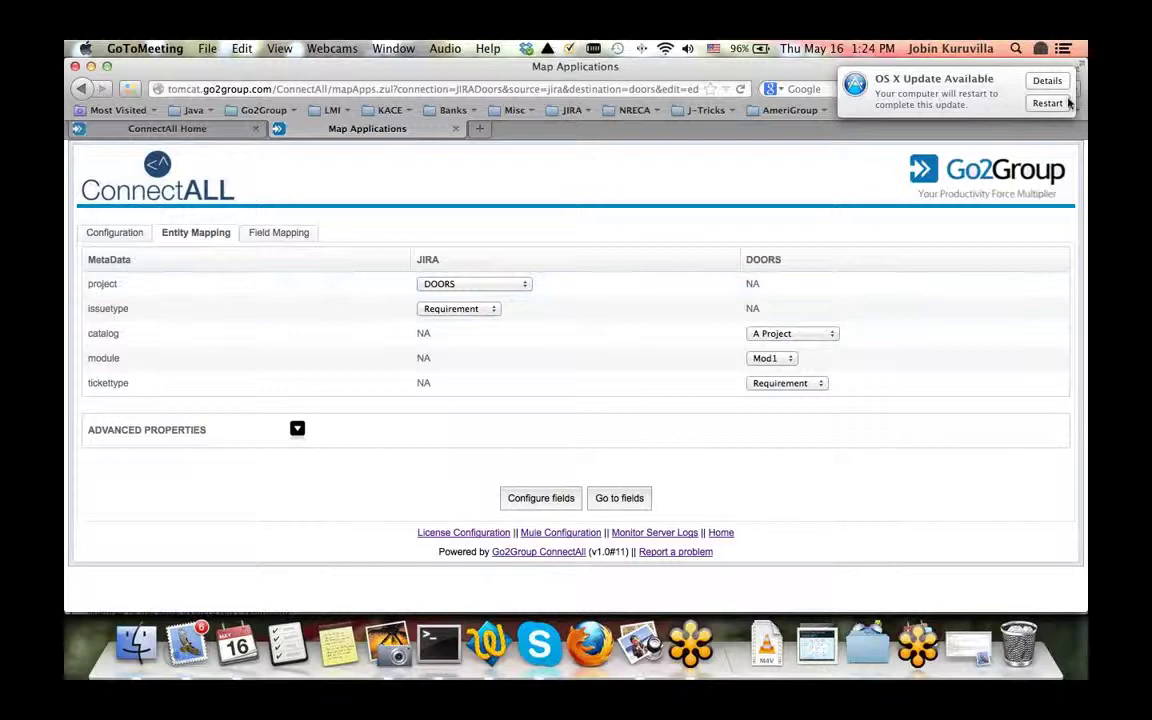
left_click(276, 233)
left_click(118, 233)
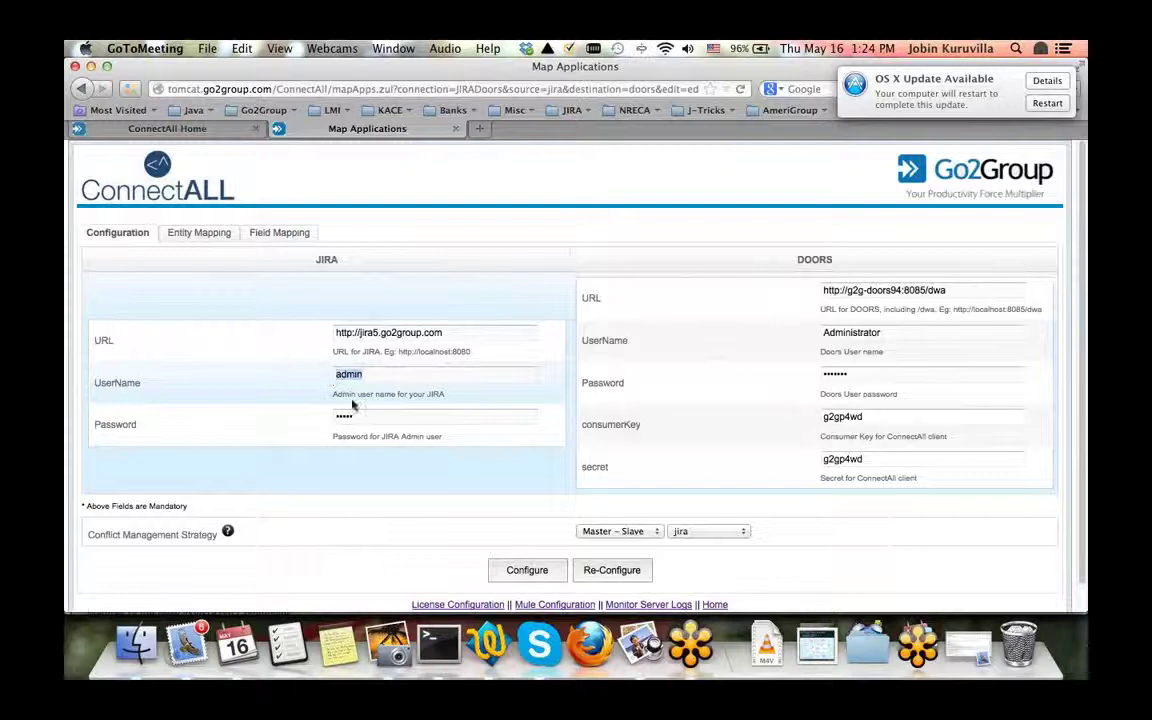
left_click_drag(886, 335, 818, 334)
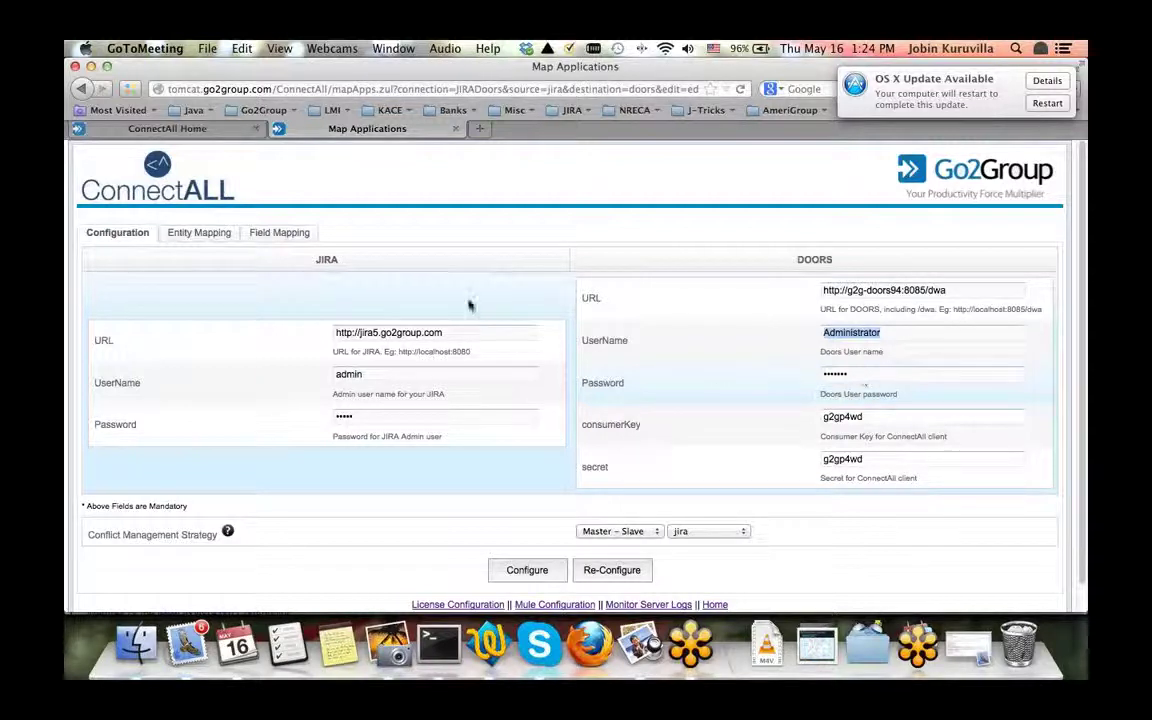
Check the DOORS catalog choices in the entity mapping, keep A Project, and recheck the configuration's connection settings.
left_click(199, 232)
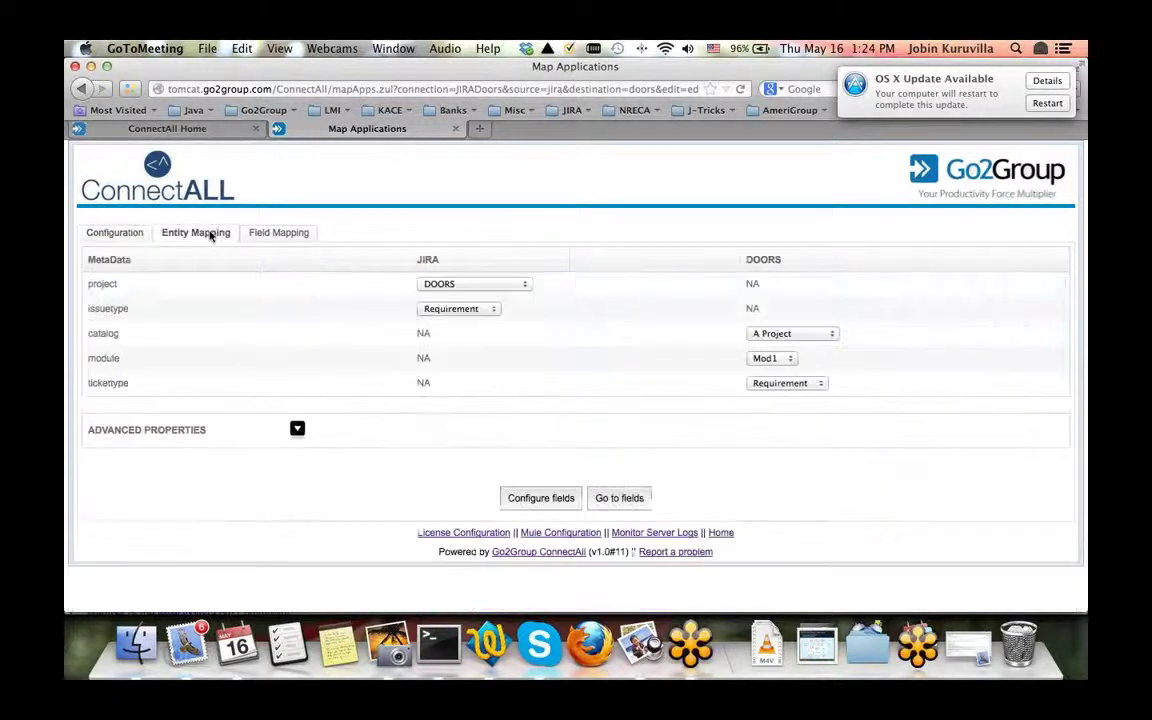
left_click(826, 334)
left_click(826, 334)
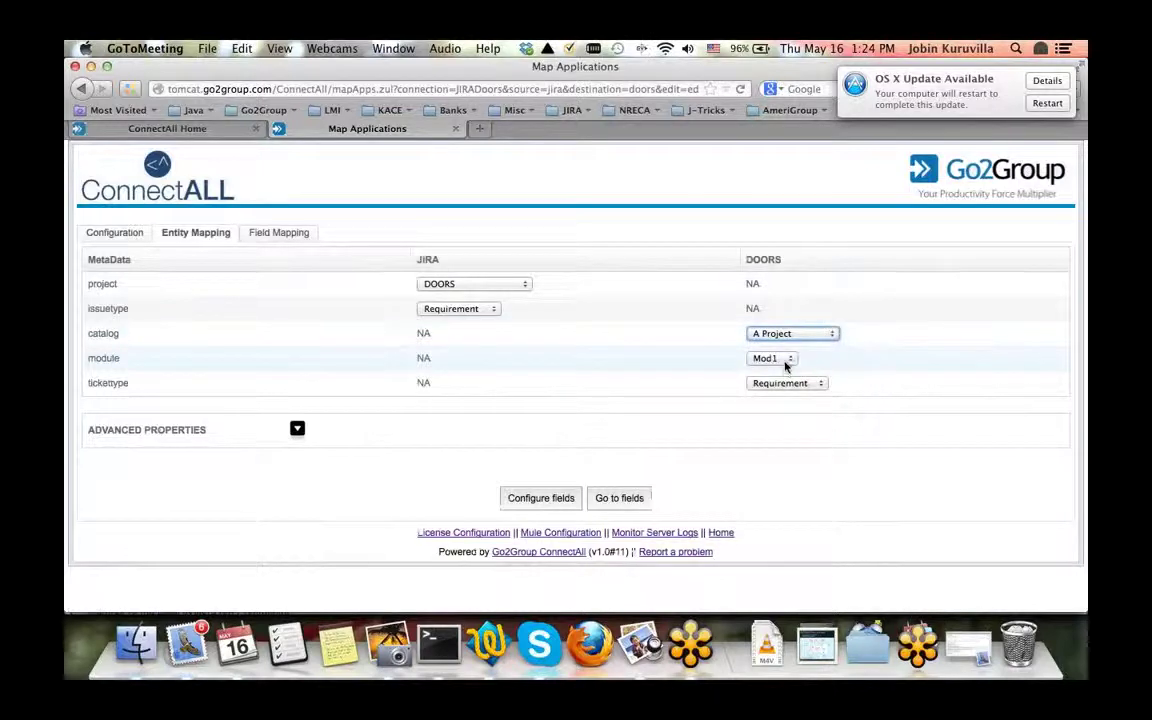
left_click(108, 236)
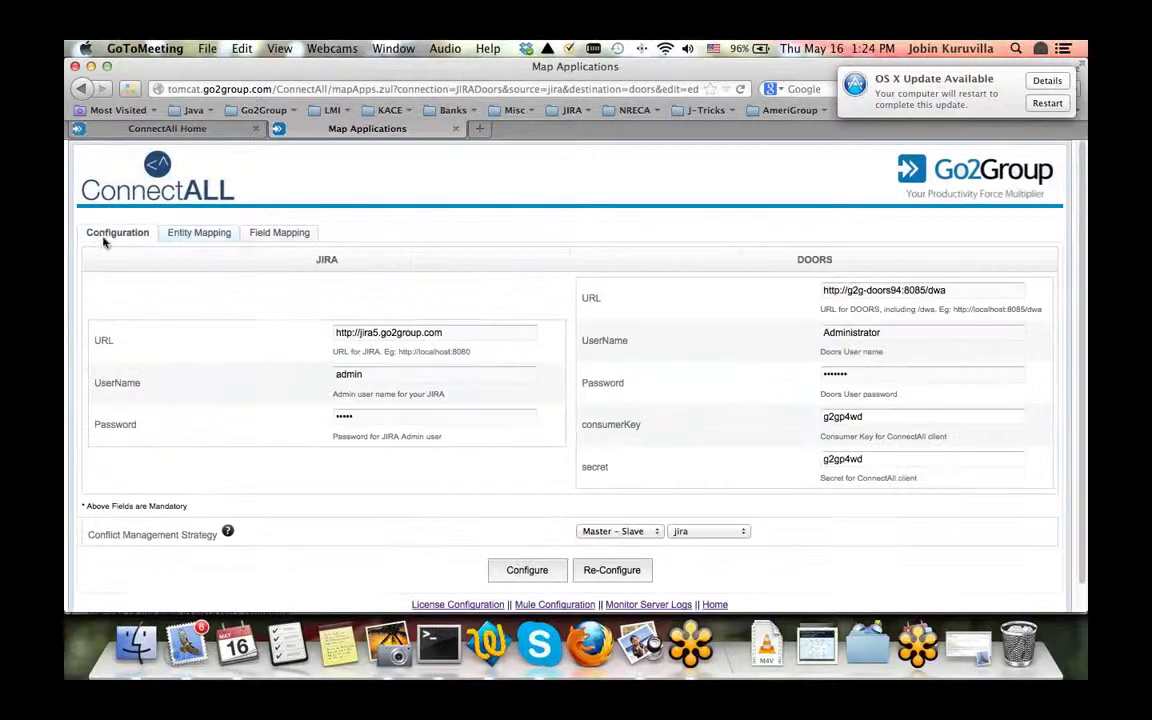
left_click(200, 230)
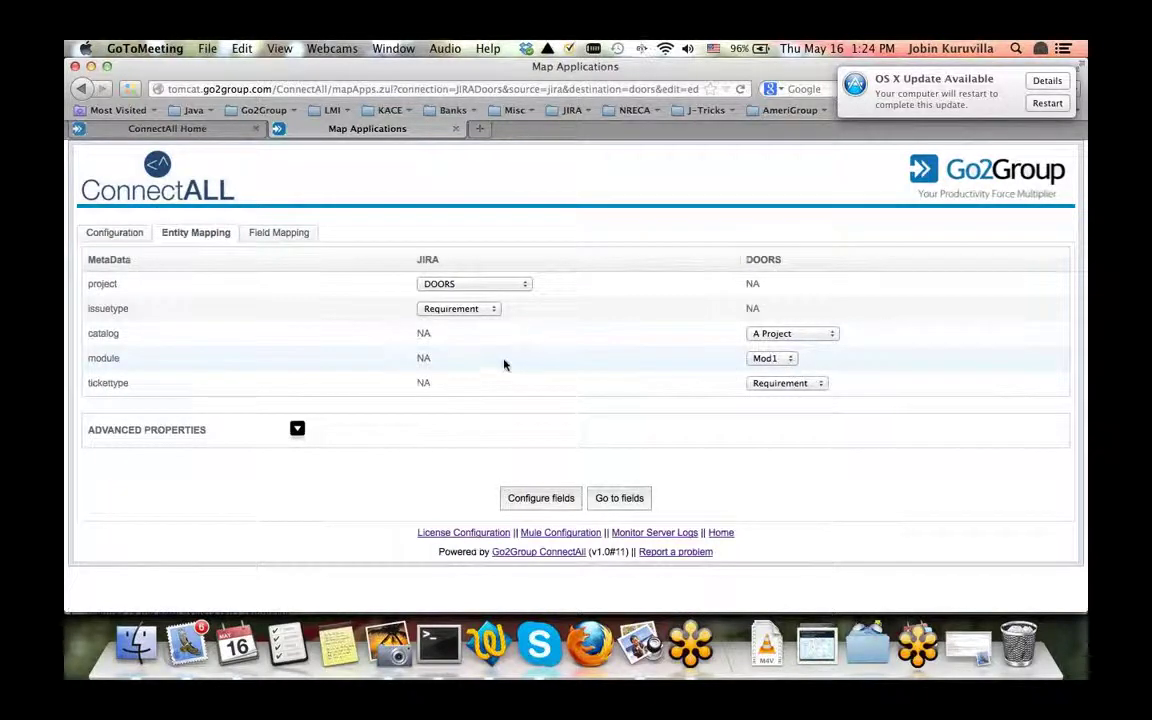
left_click(106, 234)
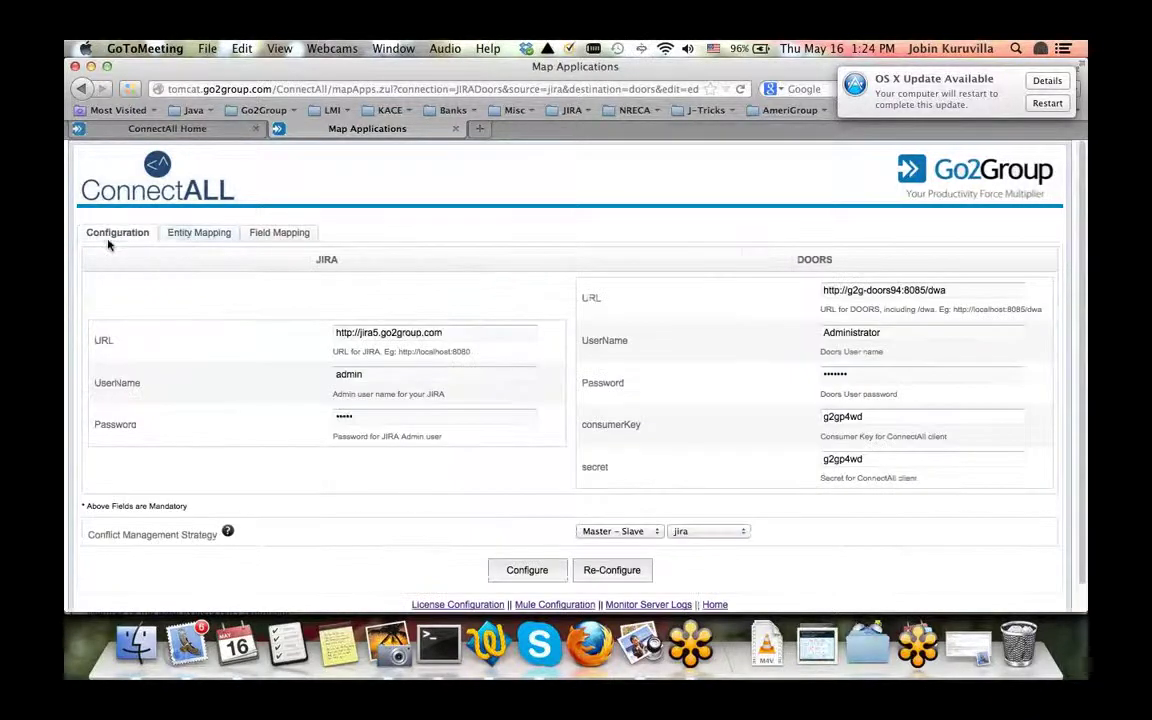
Expand the entity mapping's advanced properties and examine the sync user and sync password settings for JIRA and DOORS.
left_click(162, 233)
left_click(297, 428)
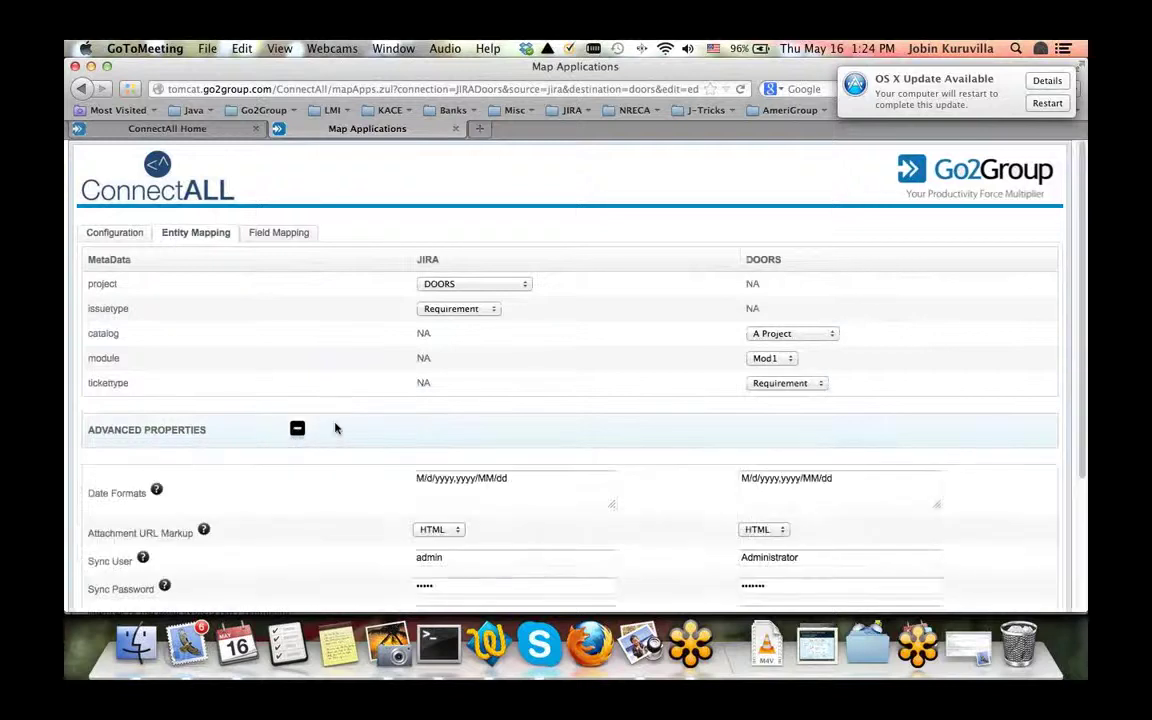
scroll(440, 419, "down", 2)
scroll(434, 418, "down", 2)
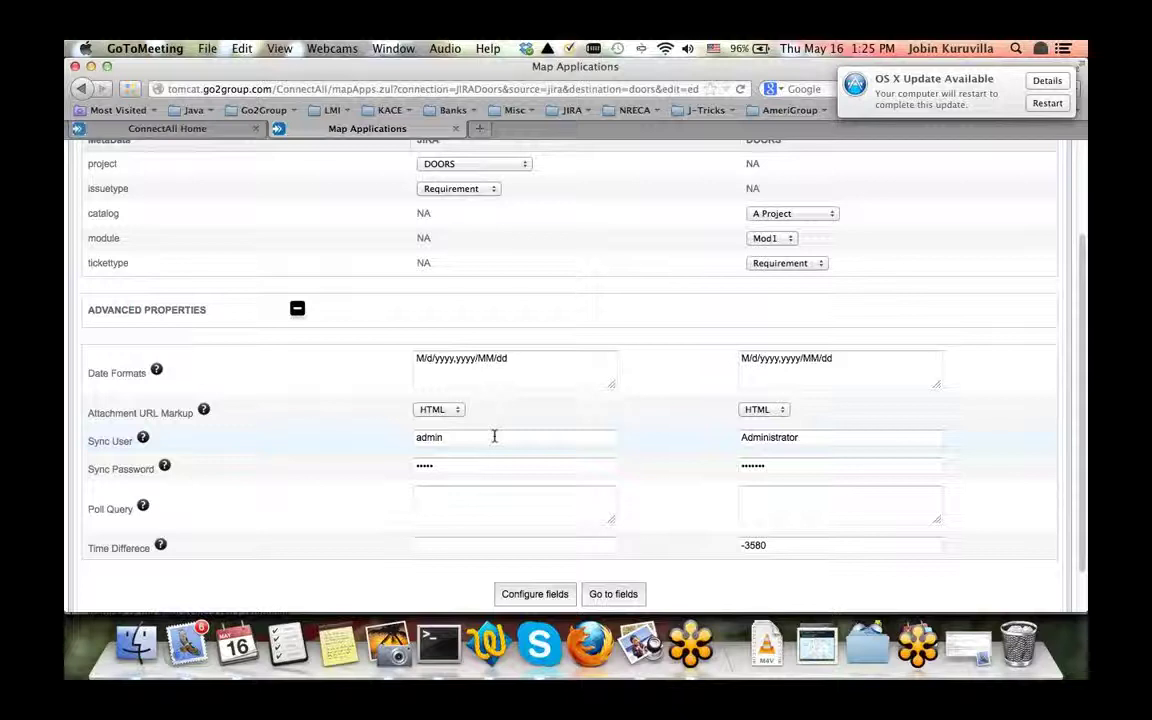
left_click_drag(451, 438, 410, 439)
left_click_drag(809, 438, 728, 463)
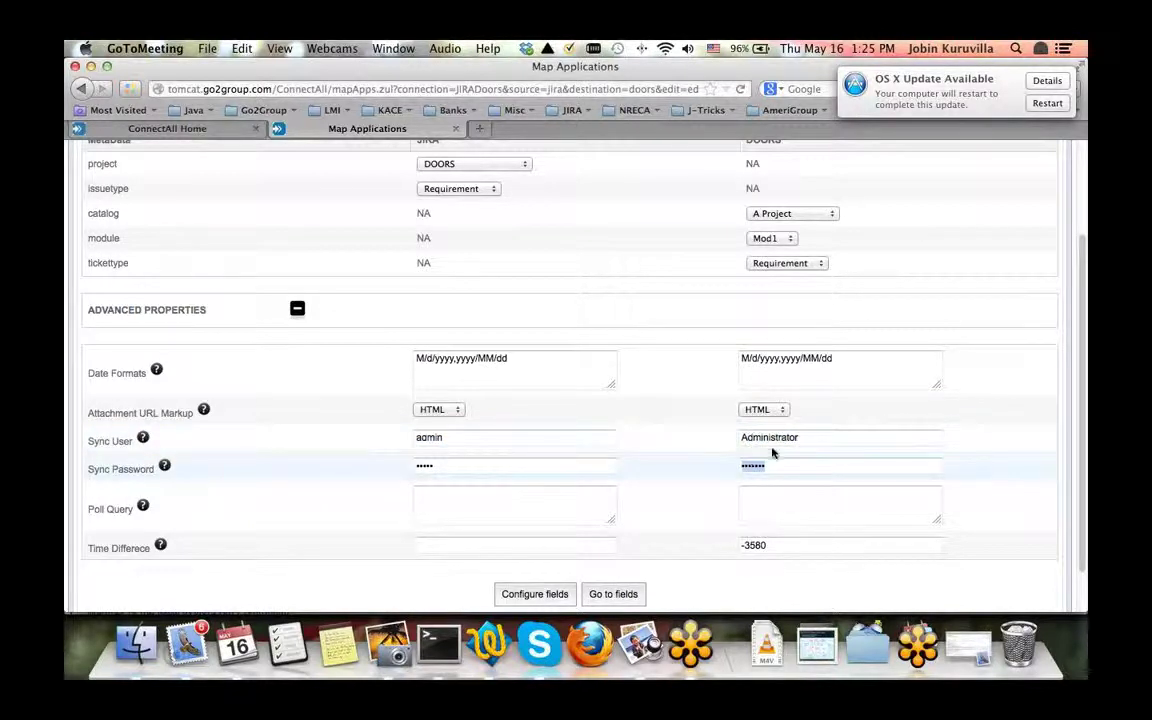
scroll(833, 463, "up", 10)
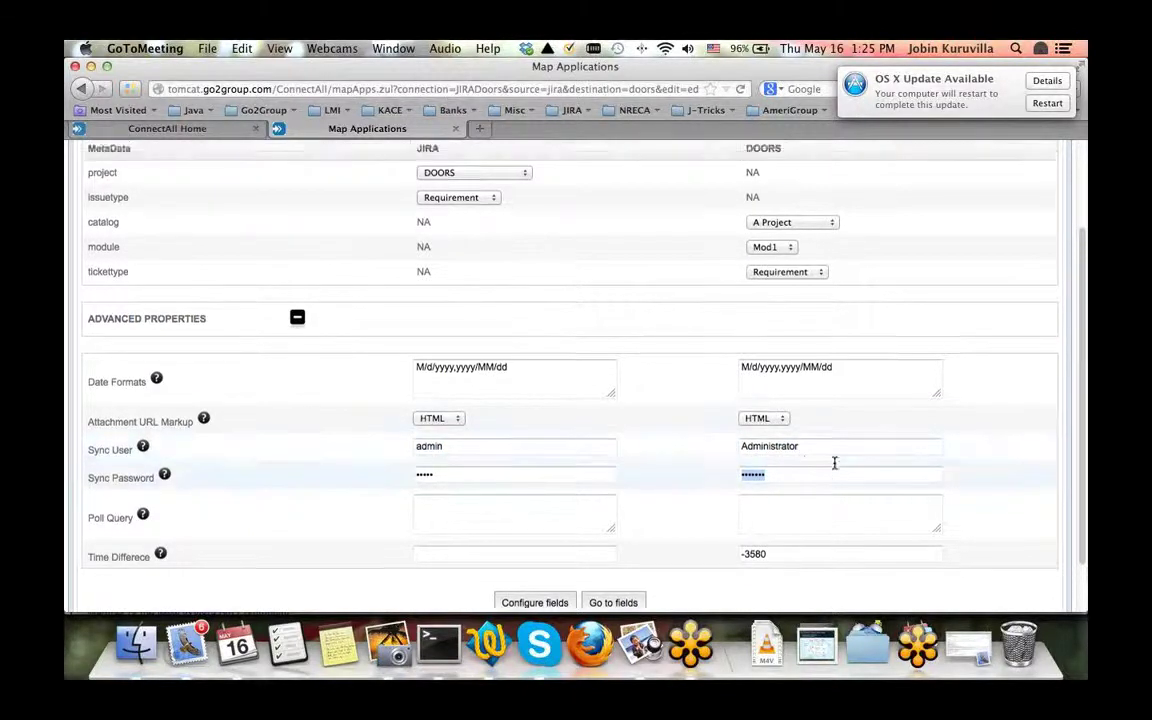
Return to the field mapping and examine the available JIRA and DOORS fields and the link's mapped pairs.
left_click(270, 232)
scroll(590, 363, "down", 2)
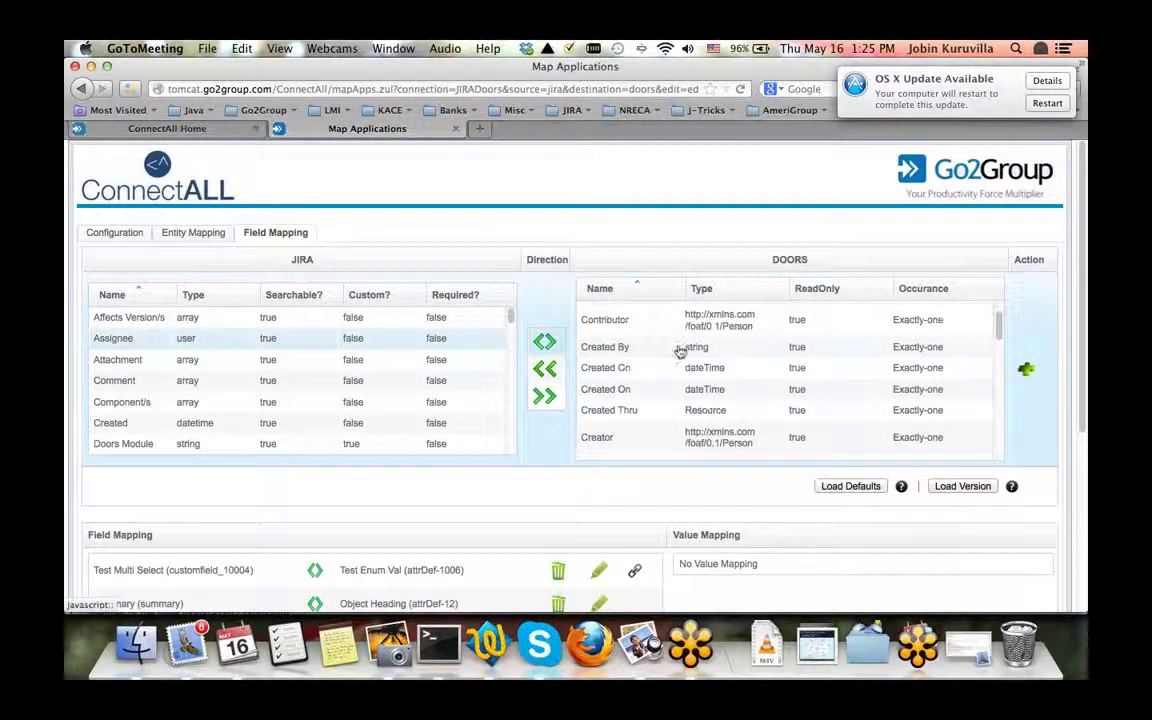
scroll(680, 400, "up", 2)
scroll(680, 404, "down", 10)
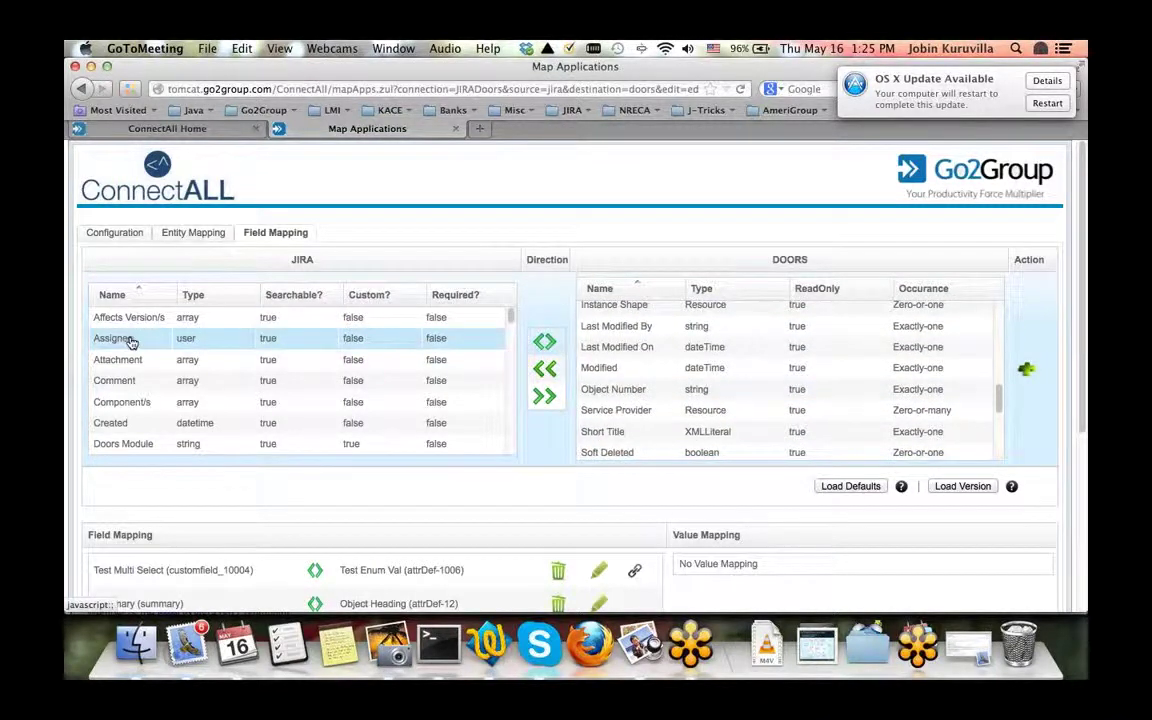
scroll(320, 400, "down", 3)
scroll(340, 408, "down", 5)
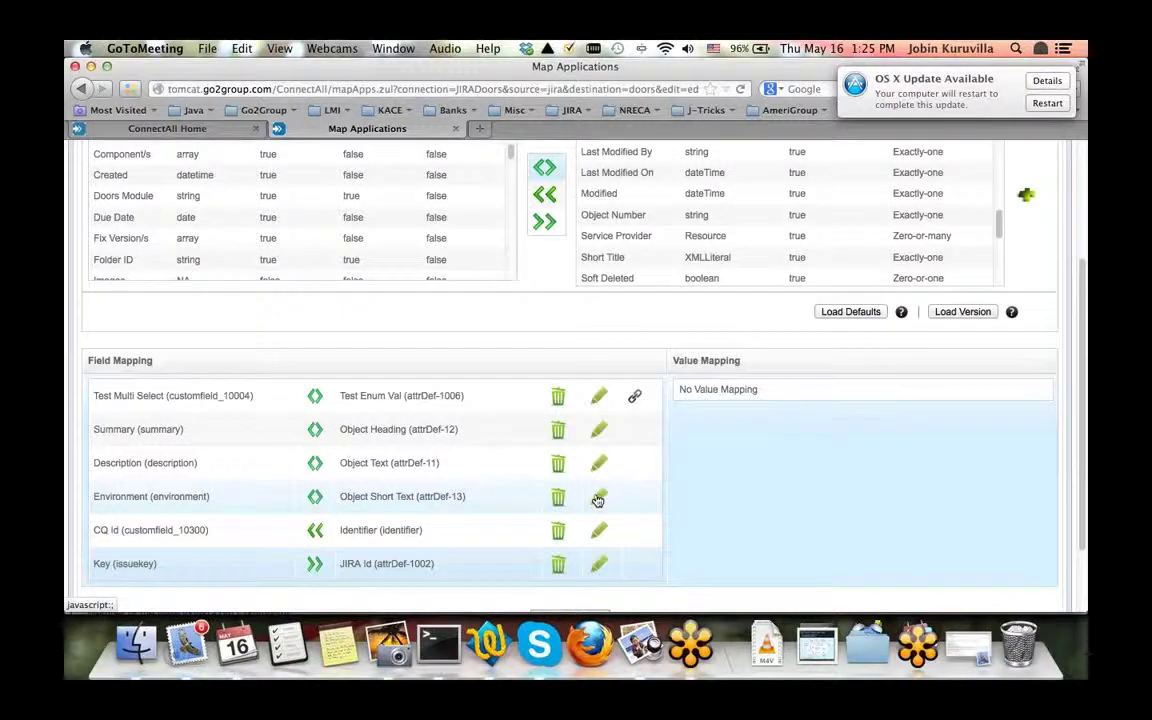
Recheck the link's entity mapping and its advanced properties for JIRA and DOORS.
scroll(393, 273, "up", 5)
left_click(195, 232)
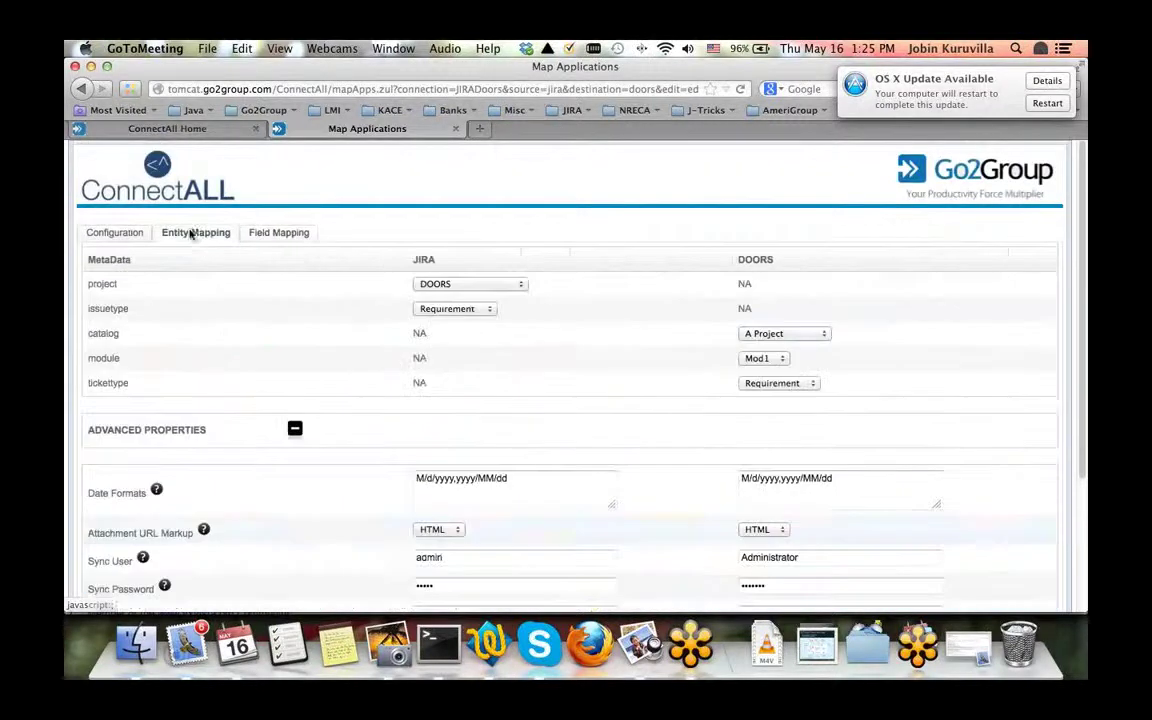
scroll(360, 536, "down", 2)
double_click(446, 460)
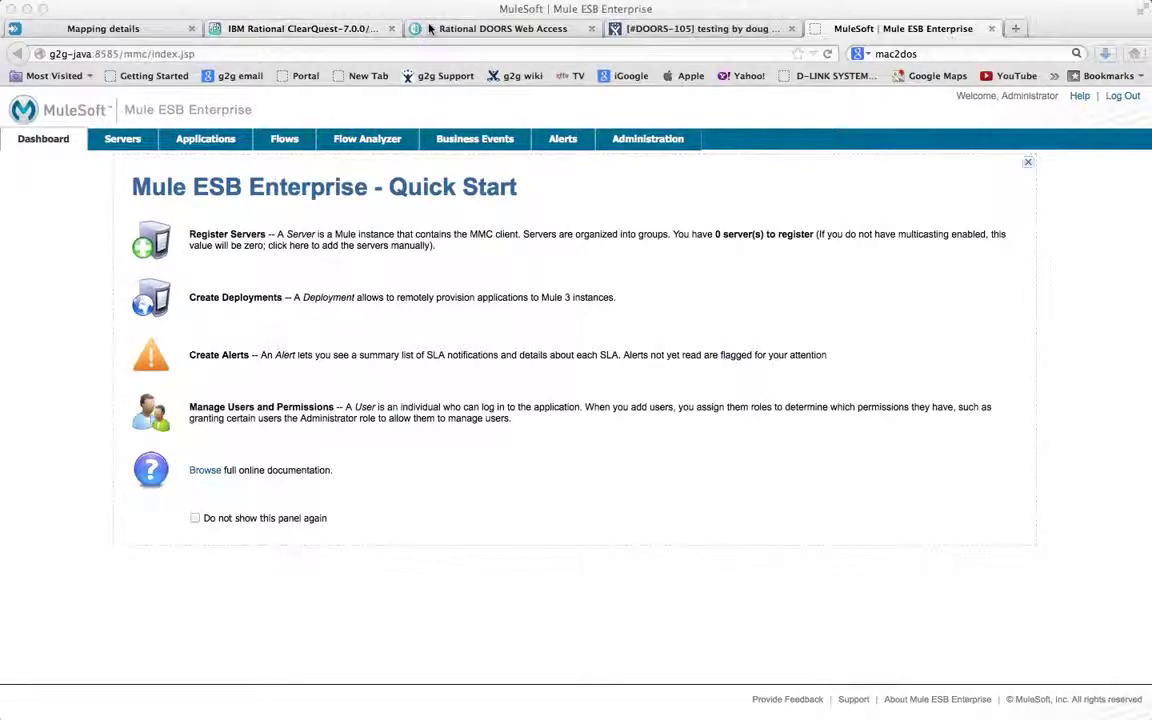
Compare JIRA issue DOORS-105 with the matching requirement in Mod1 in Rational DOORS Web Access, then return to JIRA.
left_click(731, 30)
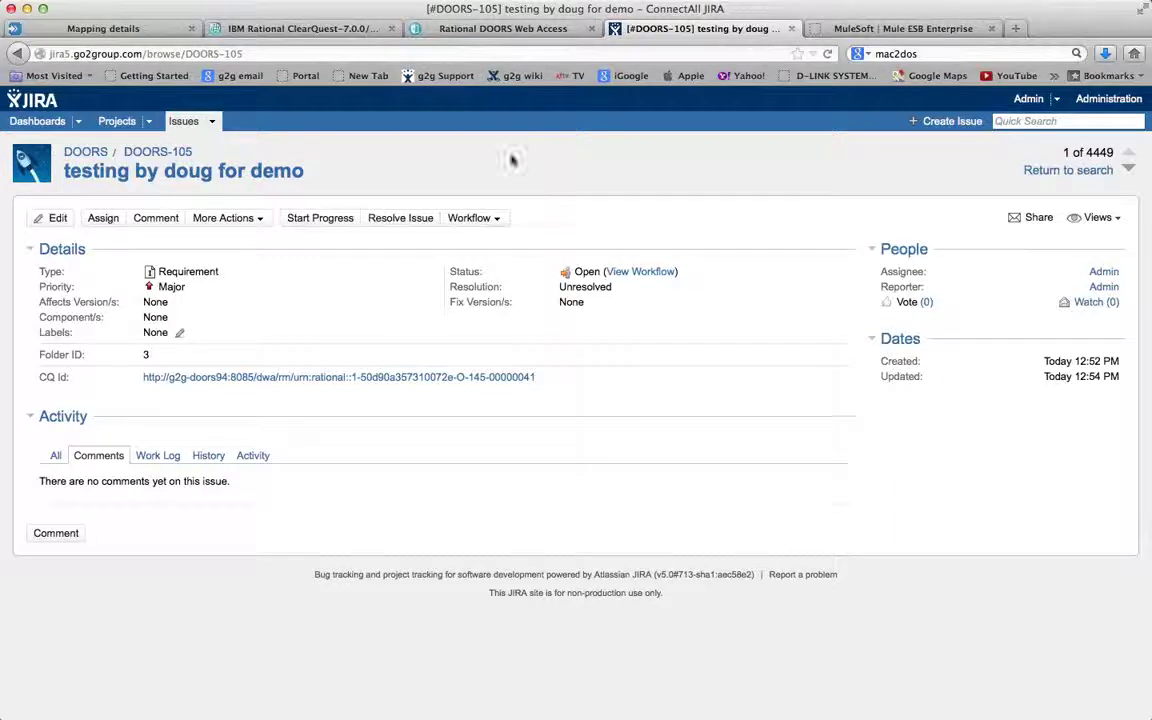
left_click(517, 30)
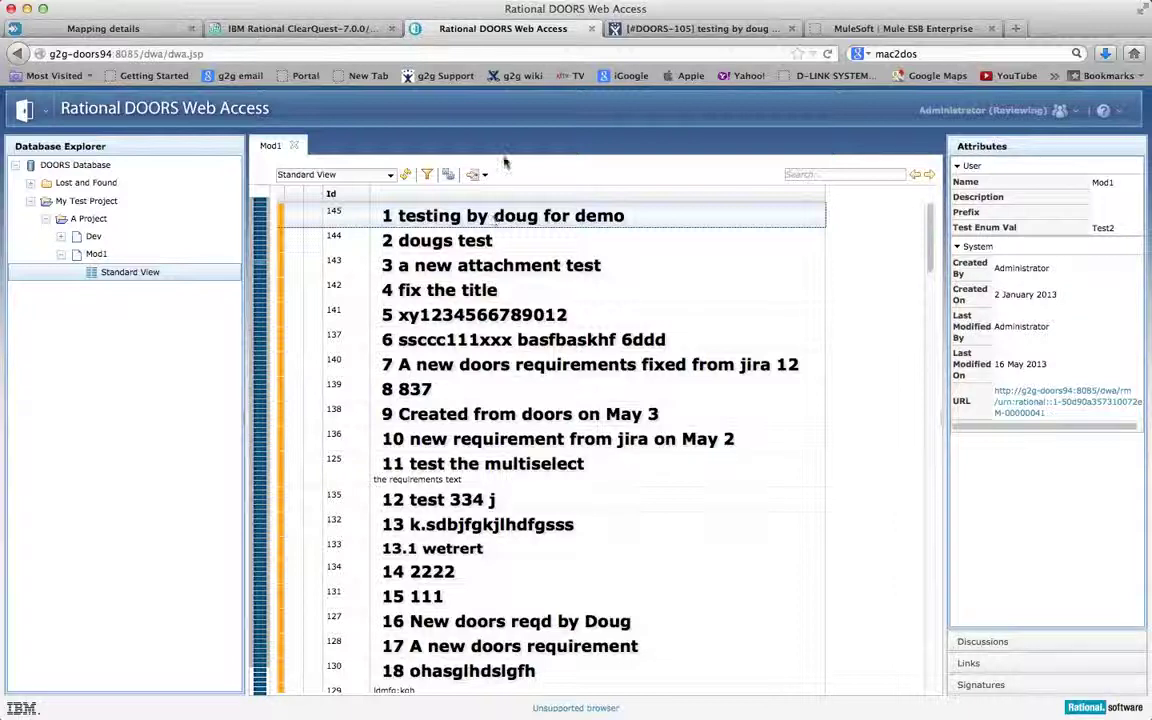
left_click(692, 32)
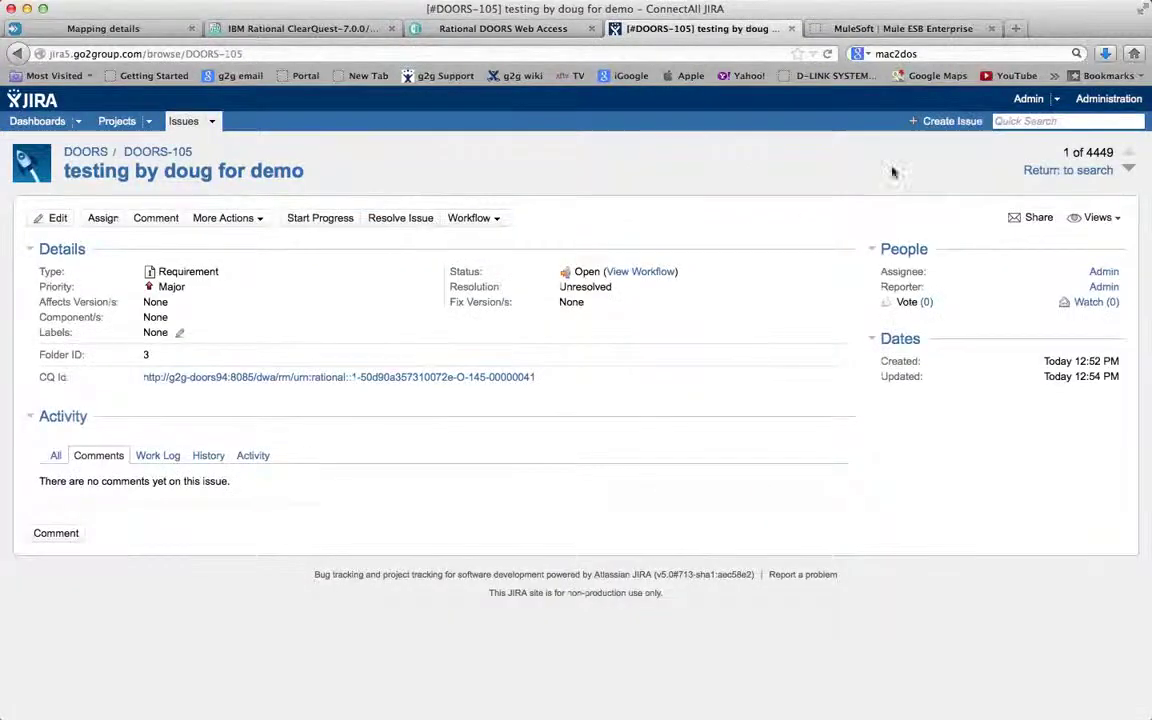
Create a Requirement issue in the DOORS project with the summary "a new requirement" and open the created issue.
left_click(945, 122)
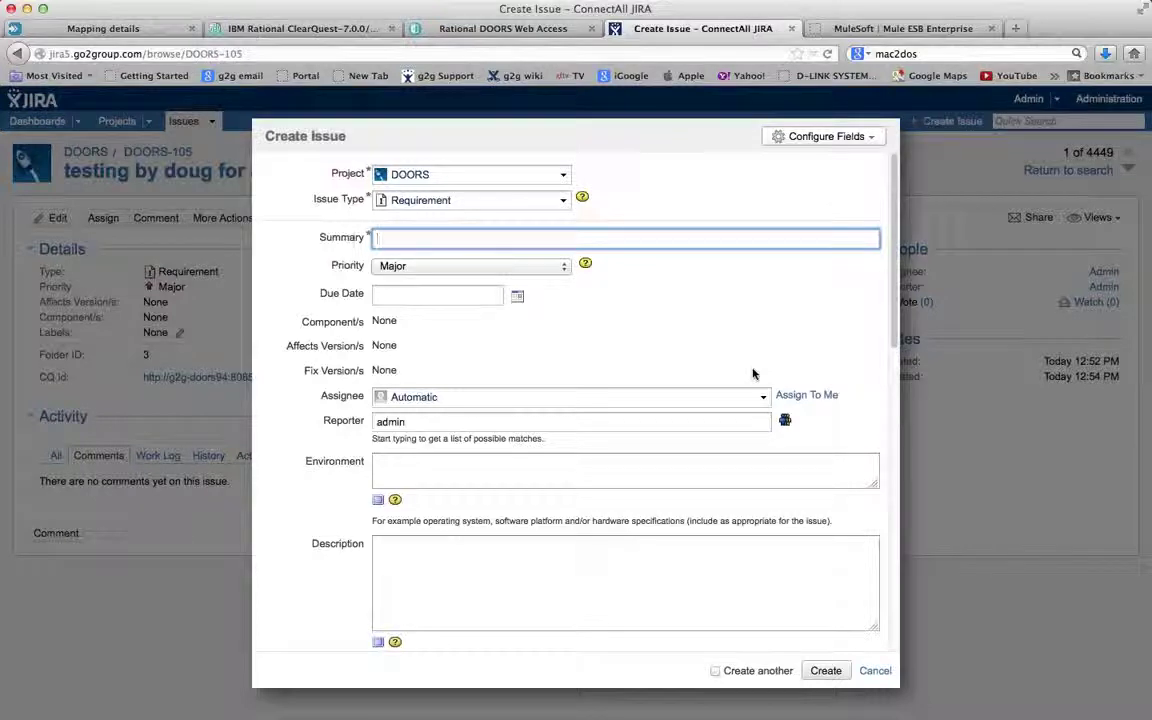
type("a new require")
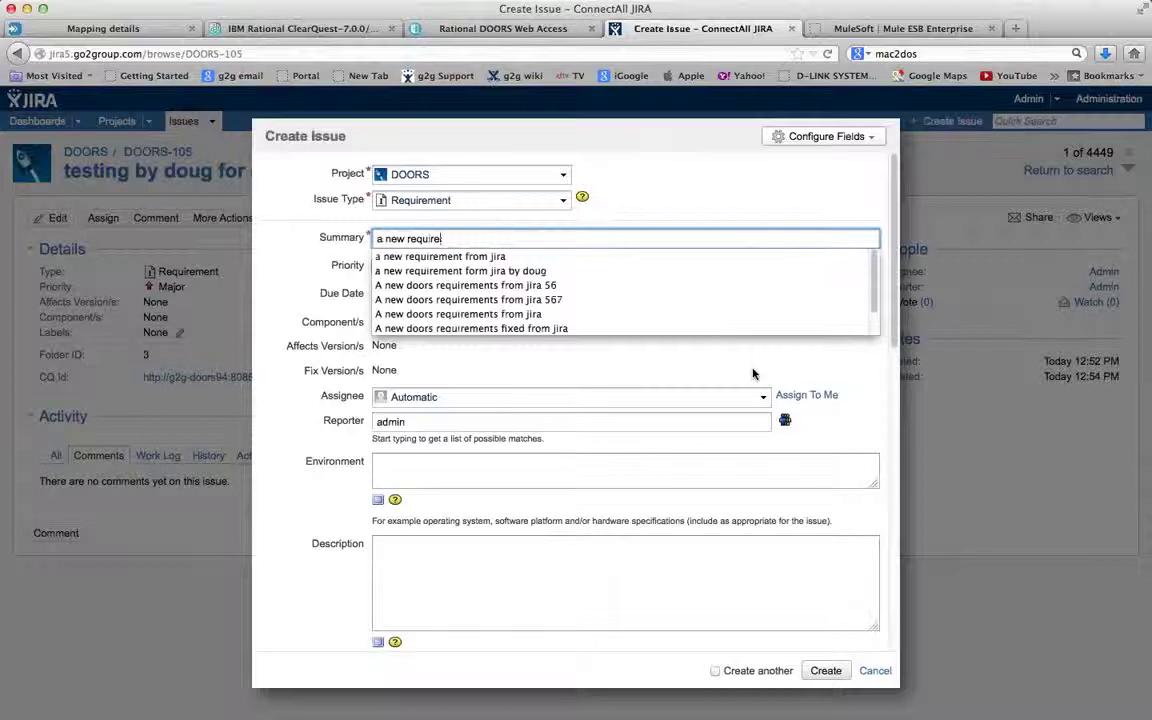
type("ment")
left_click(714, 360)
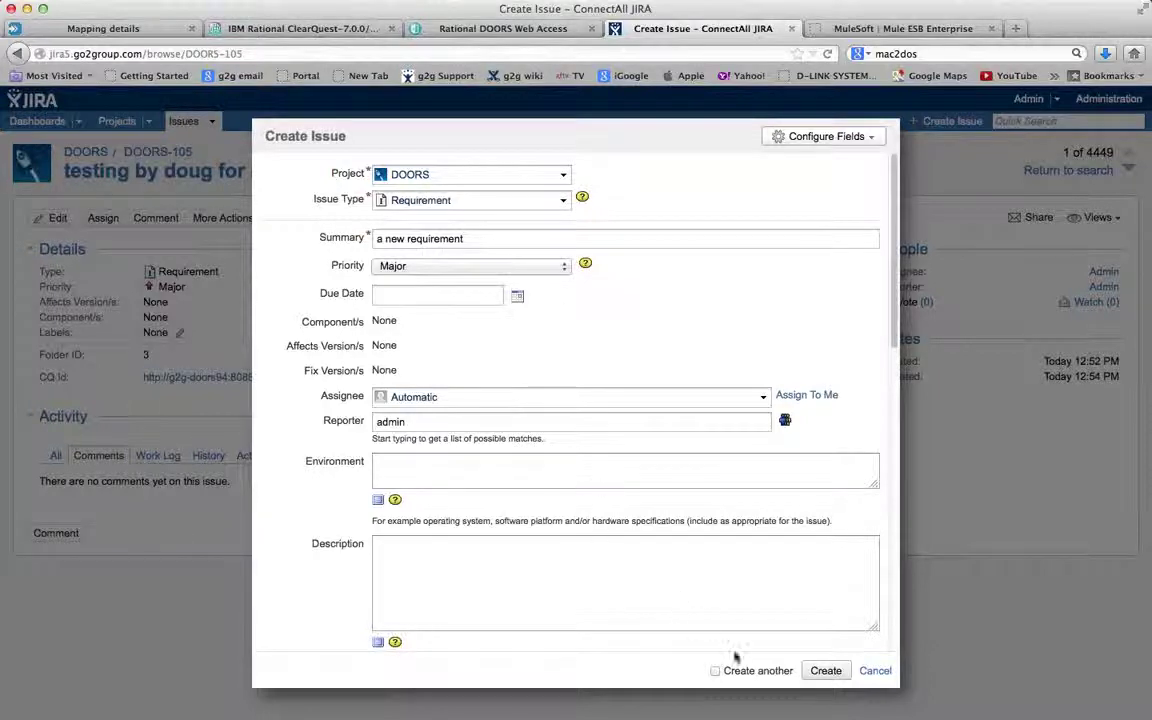
left_click(826, 670)
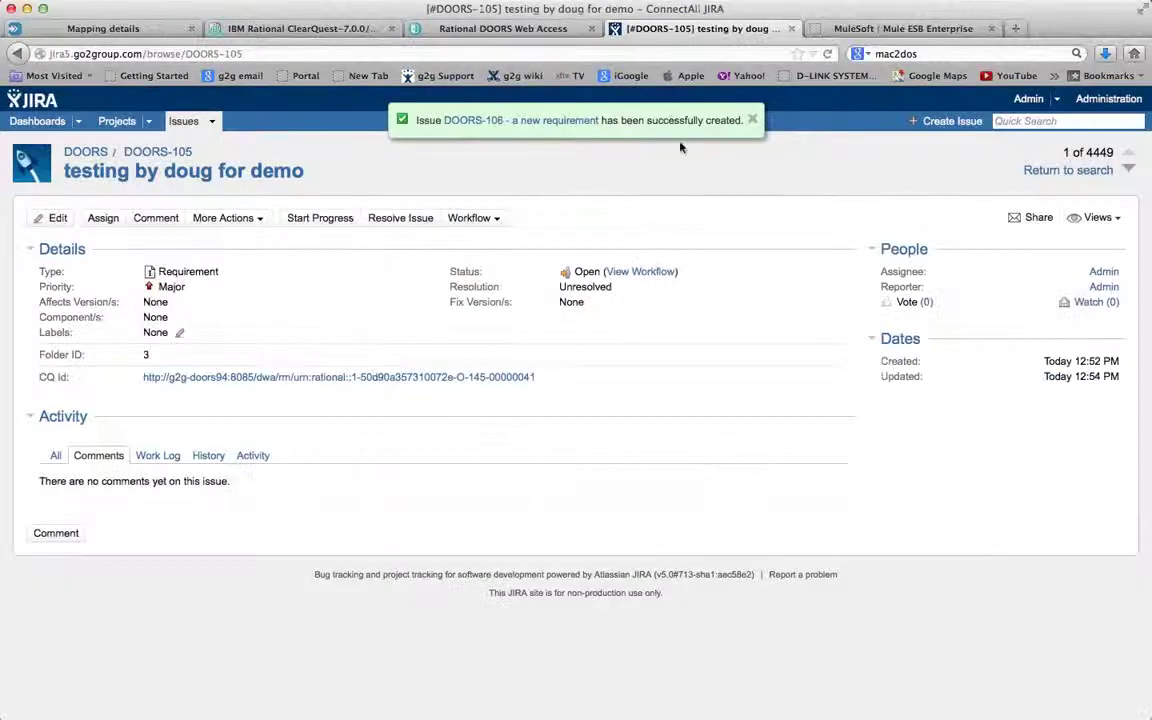
left_click(548, 122)
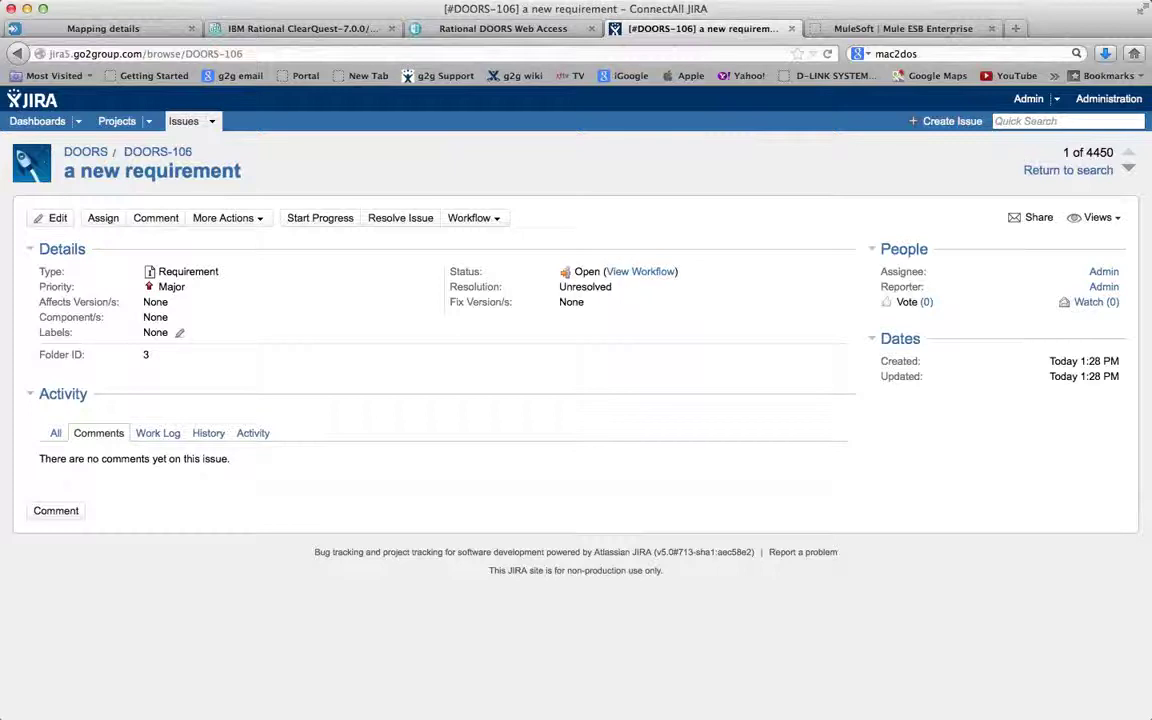
Switch to the Mule ESB Enterprise console and review the Mule3.3 server's overview, applications, threads and files.
left_click(876, 28)
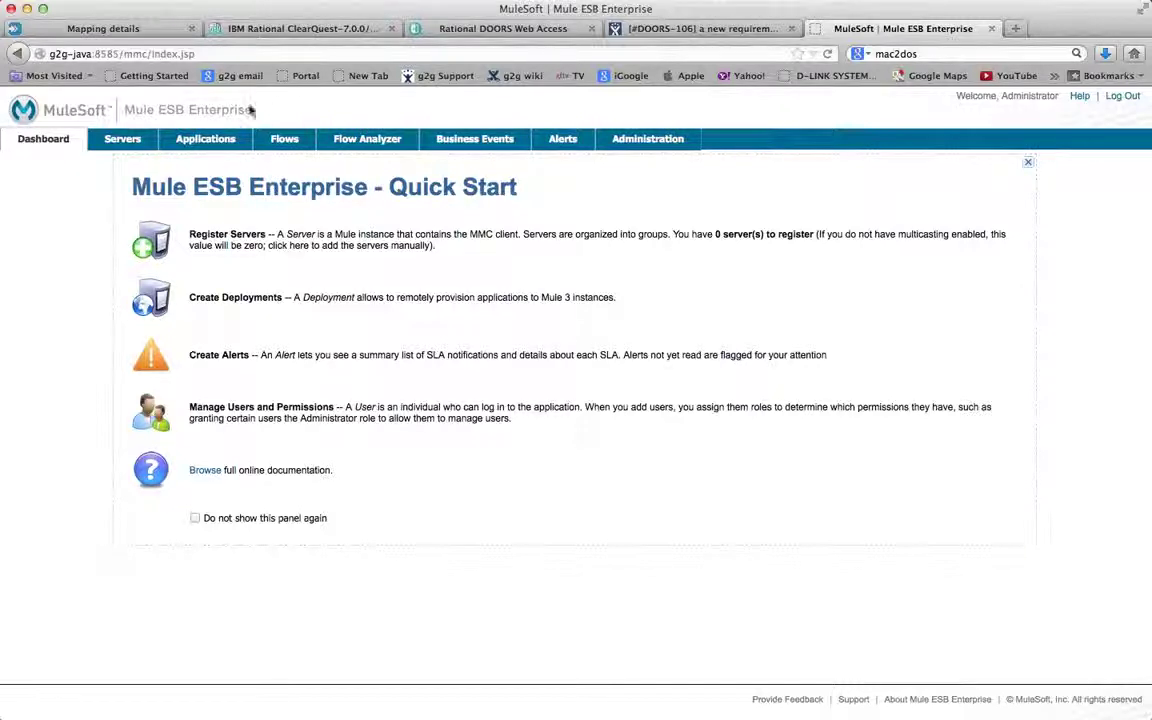
left_click(120, 140)
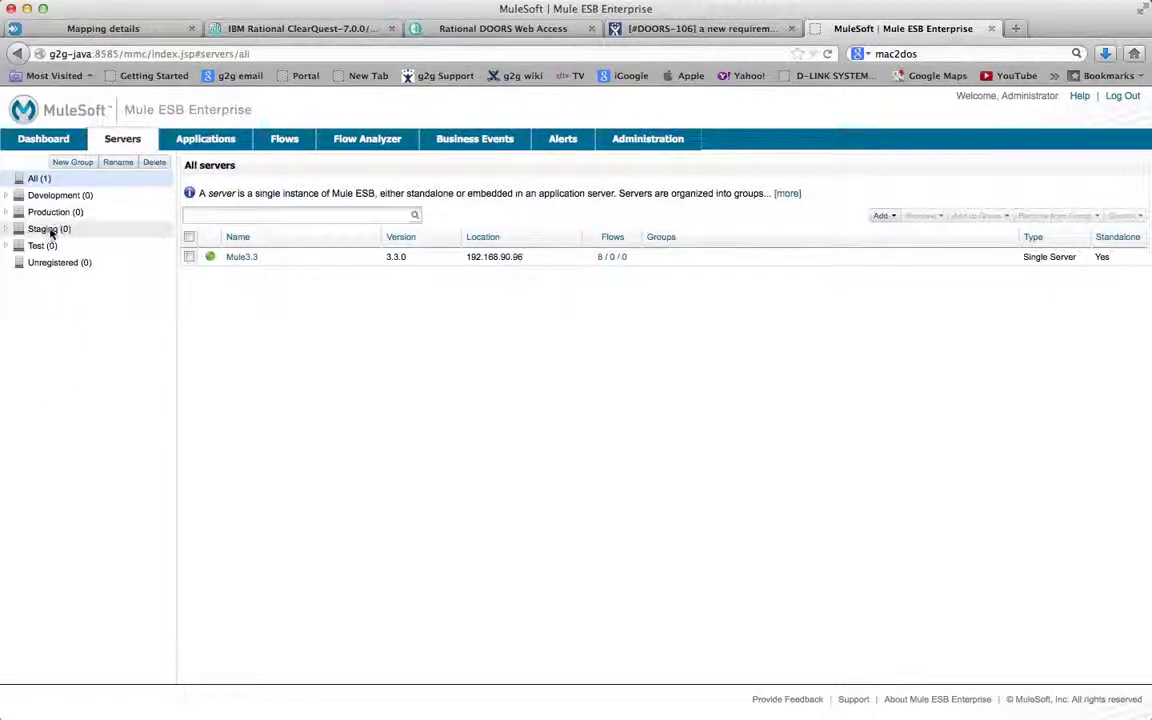
left_click(240, 258)
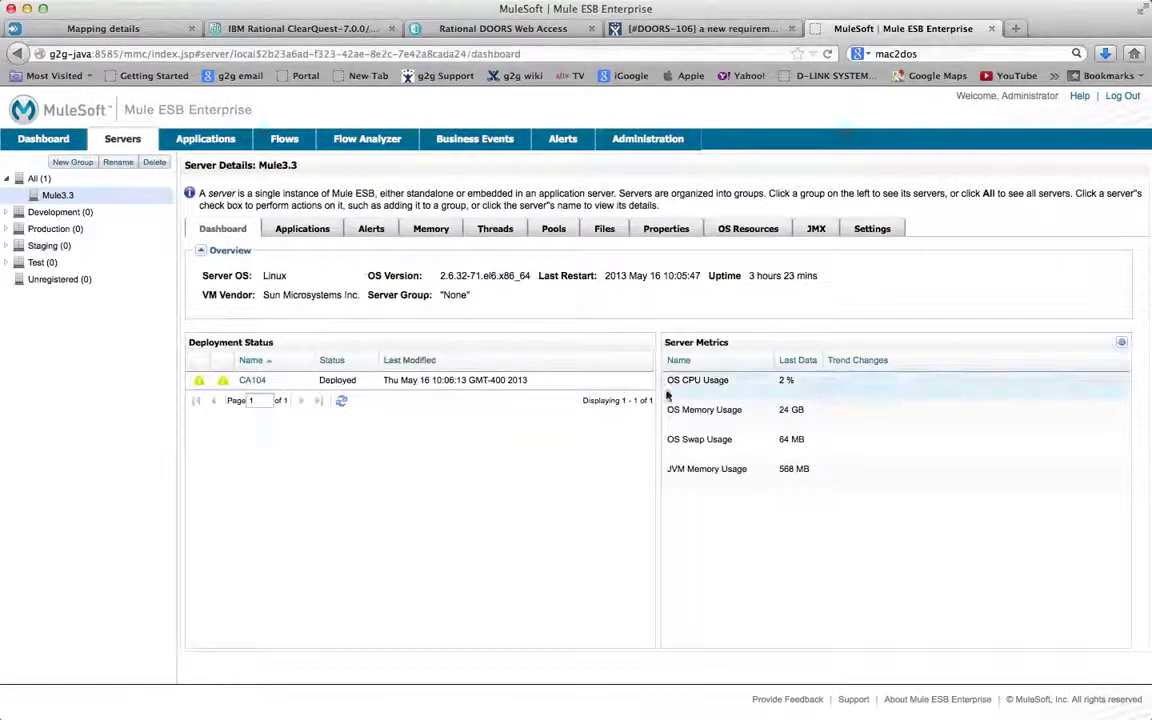
left_click(303, 229)
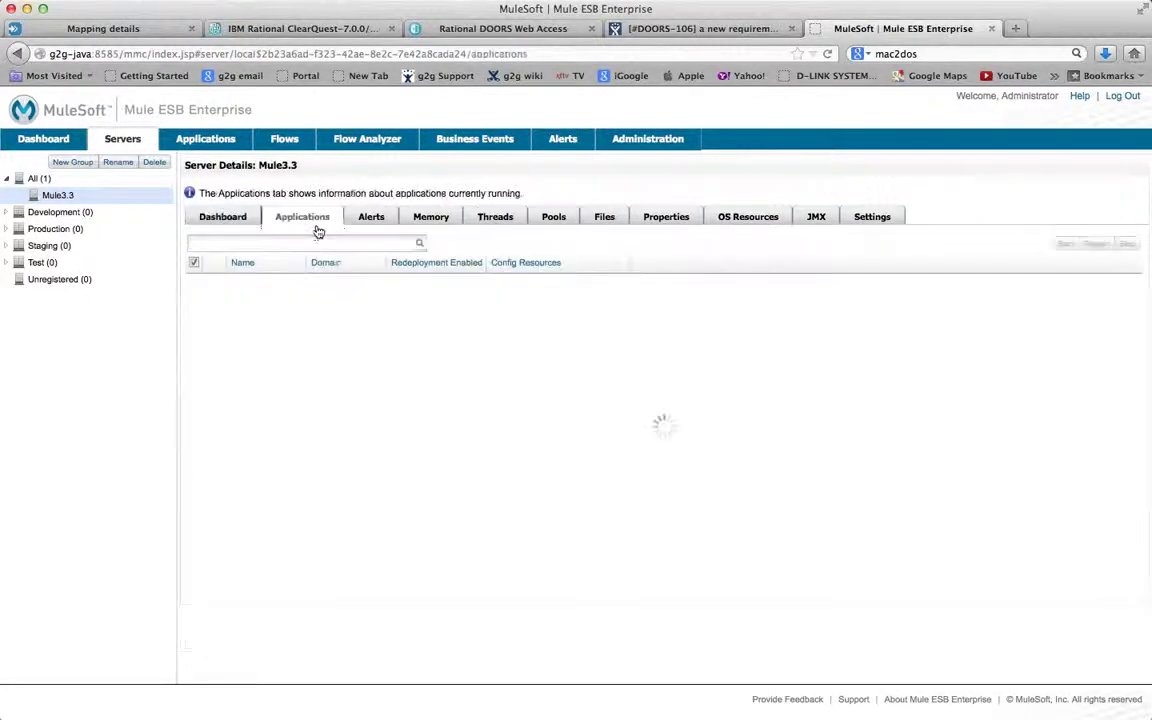
left_click(486, 219)
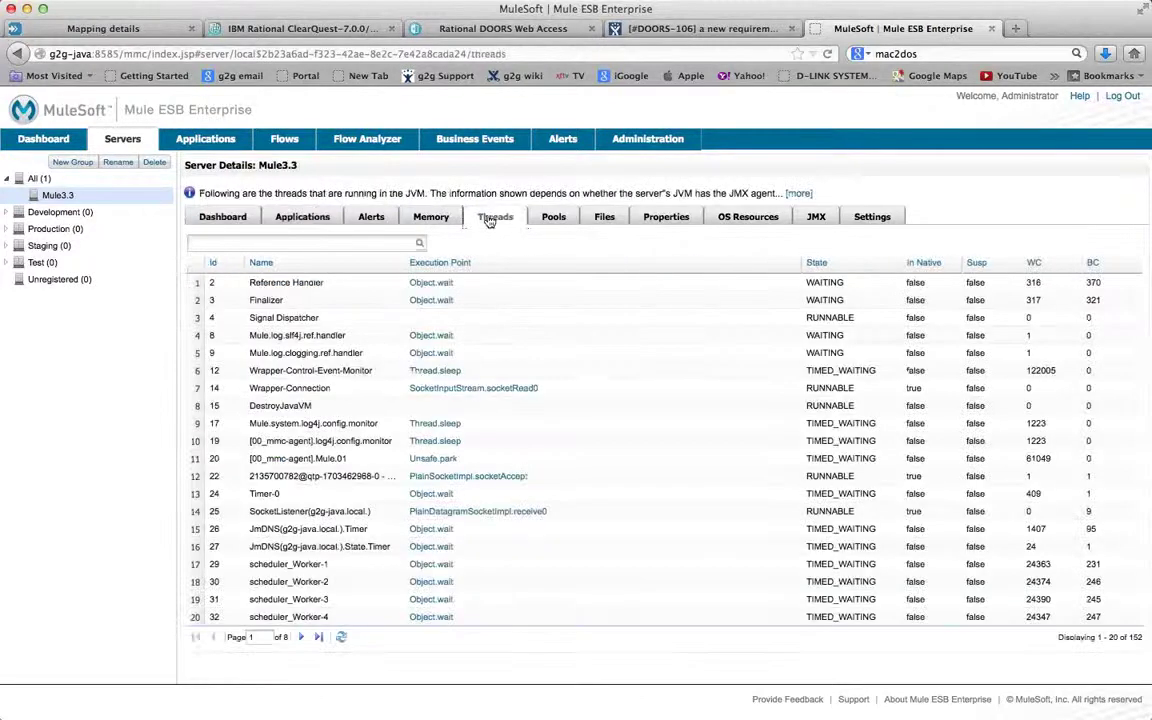
left_click(604, 217)
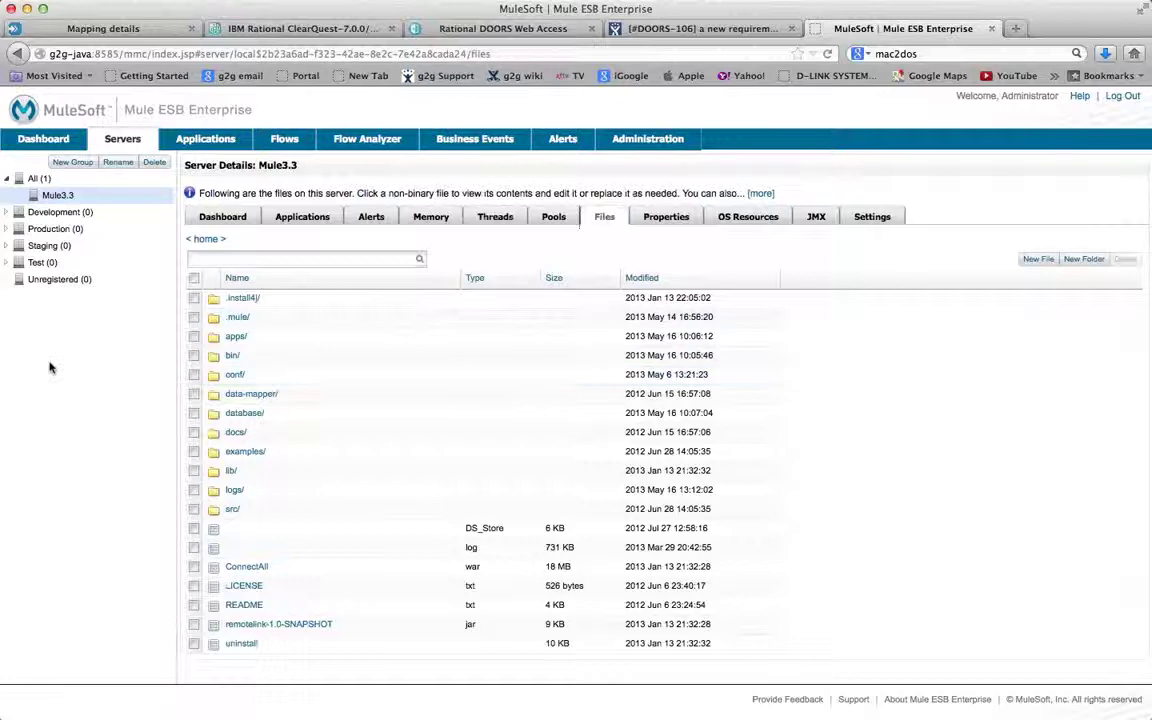
Review the console's list of flows and the ConnectAll Exception alert definition, then return to the flows.
left_click(284, 140)
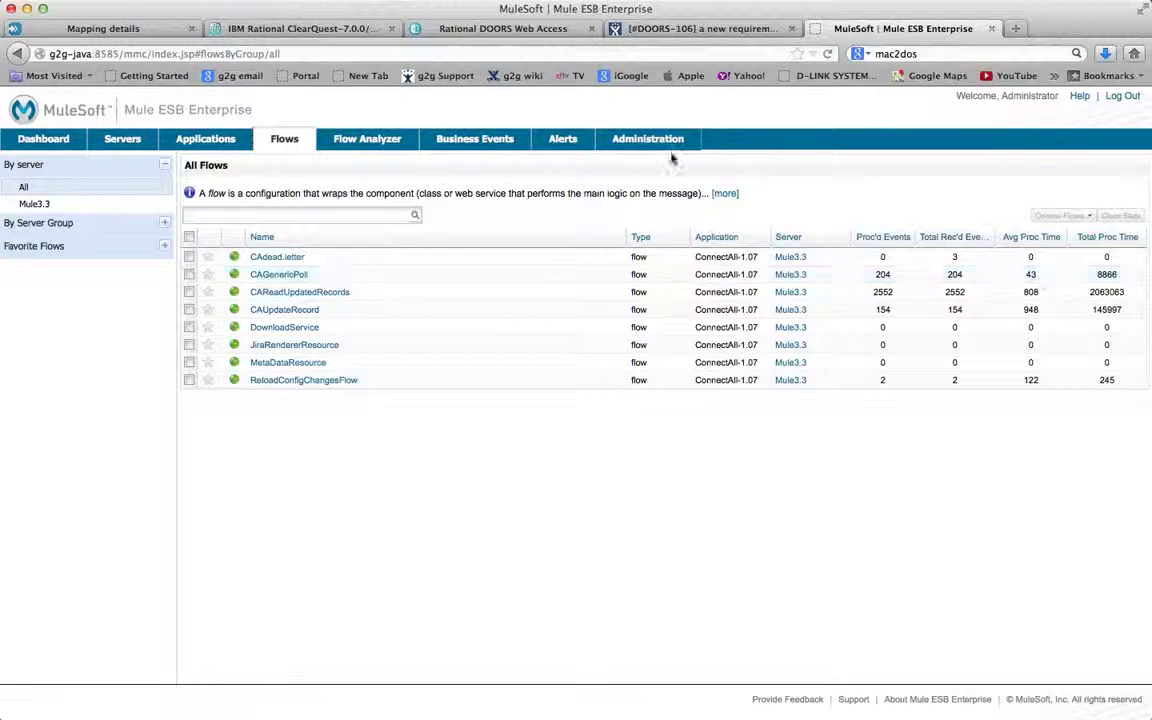
left_click(566, 146)
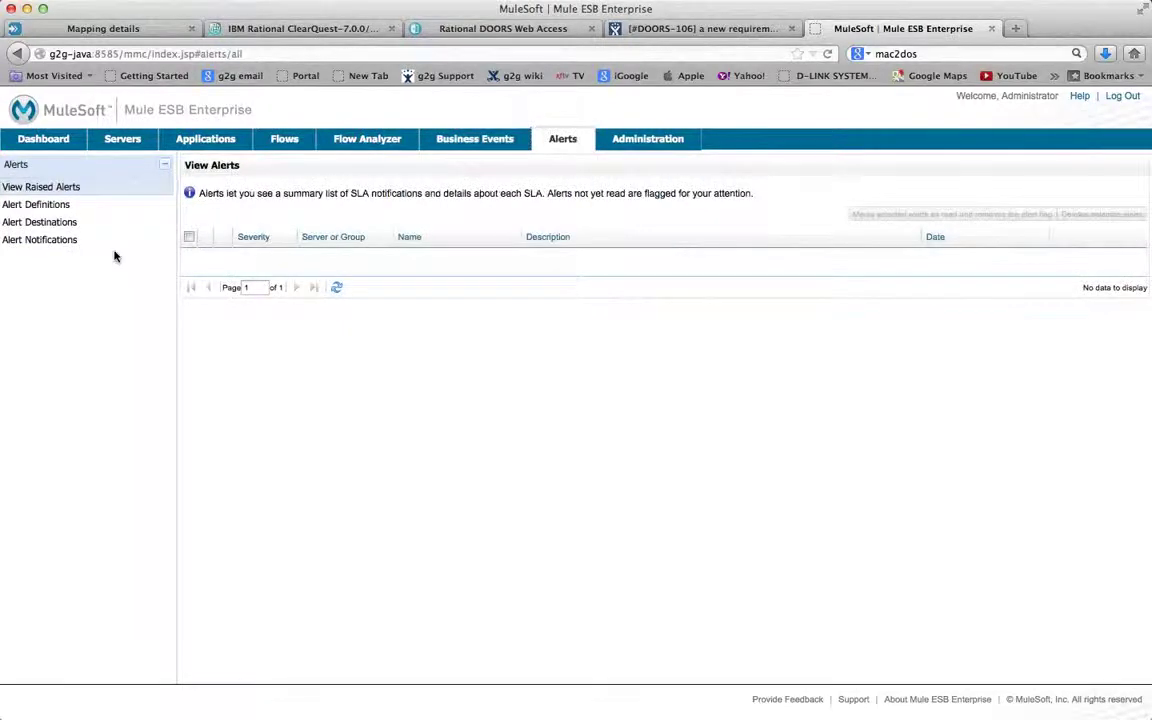
left_click(57, 207)
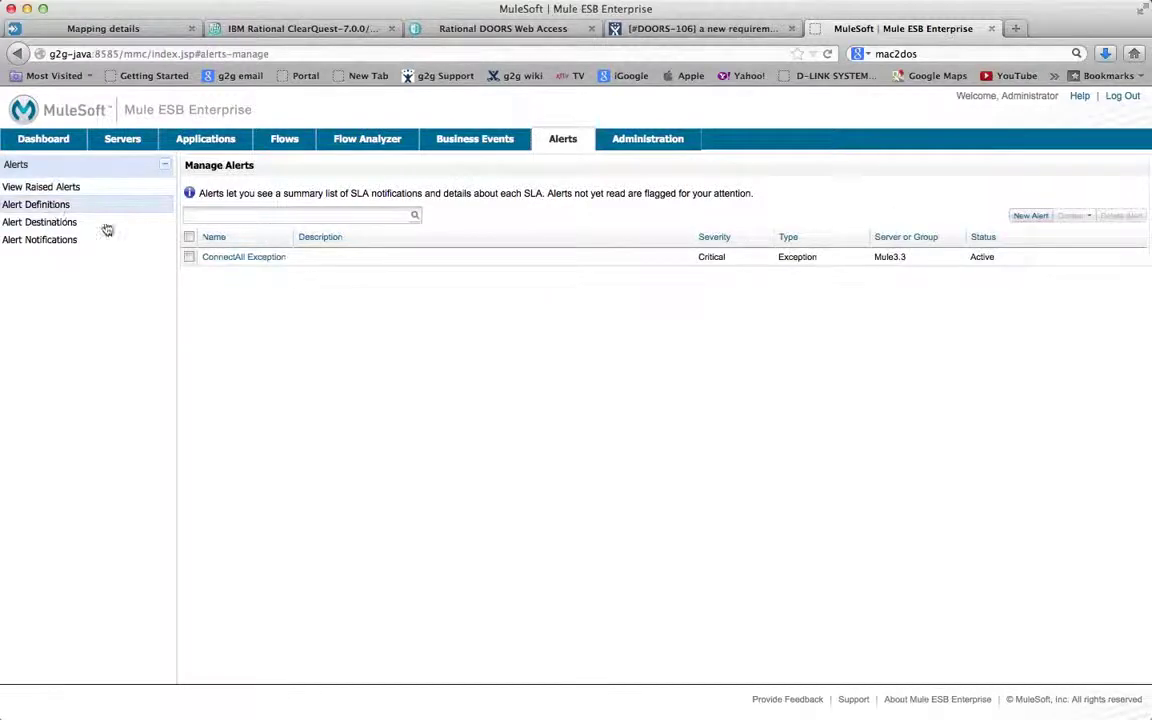
left_click(266, 257)
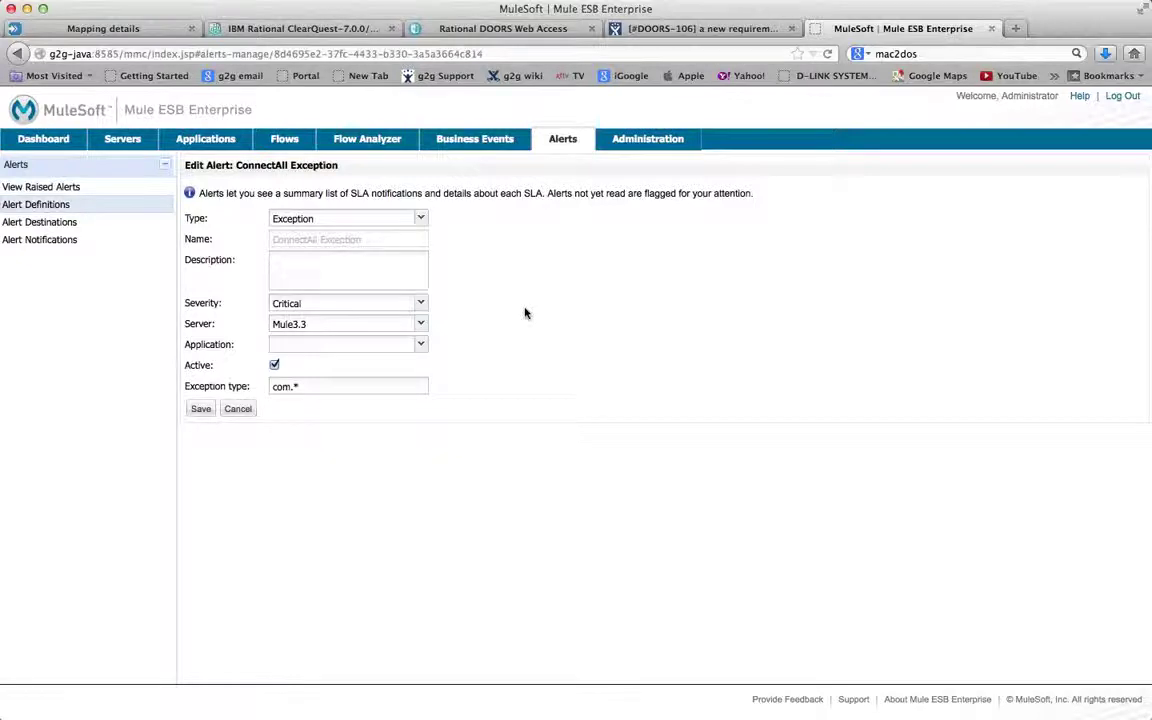
left_click(289, 141)
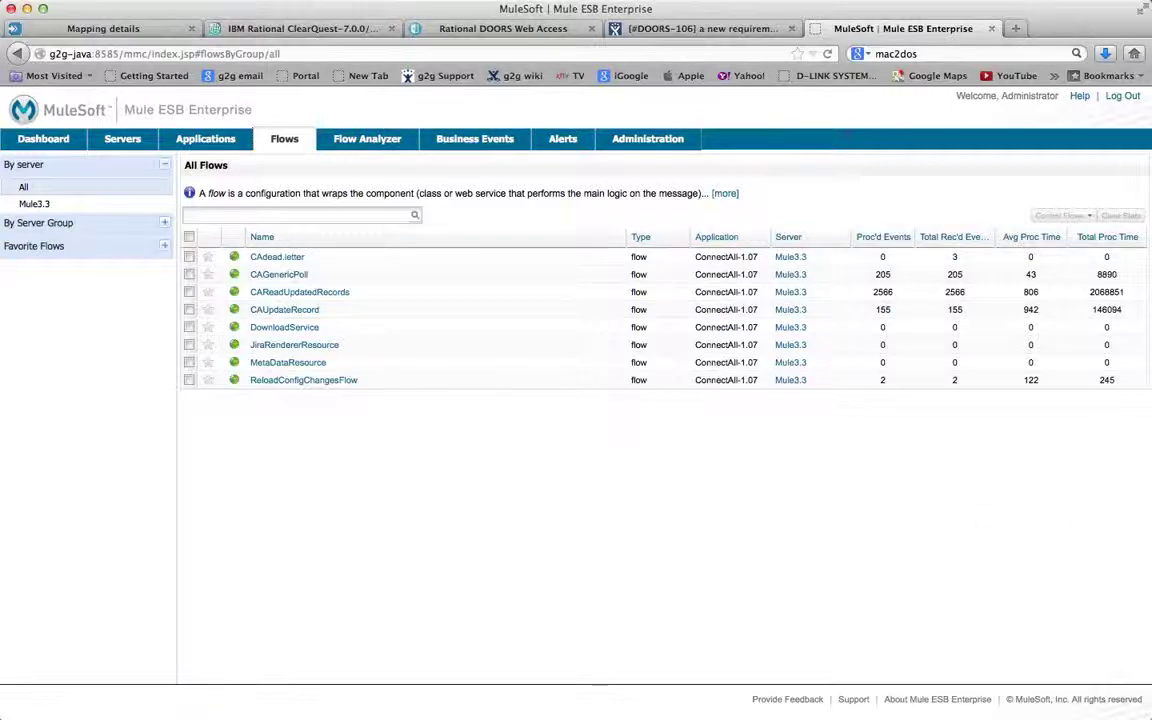
Switch to Mule Studio, enlarge its window, and examine the GenericPoll, ReadUpdatedRecords and Process Updated Record flows.
key("super+Tab")
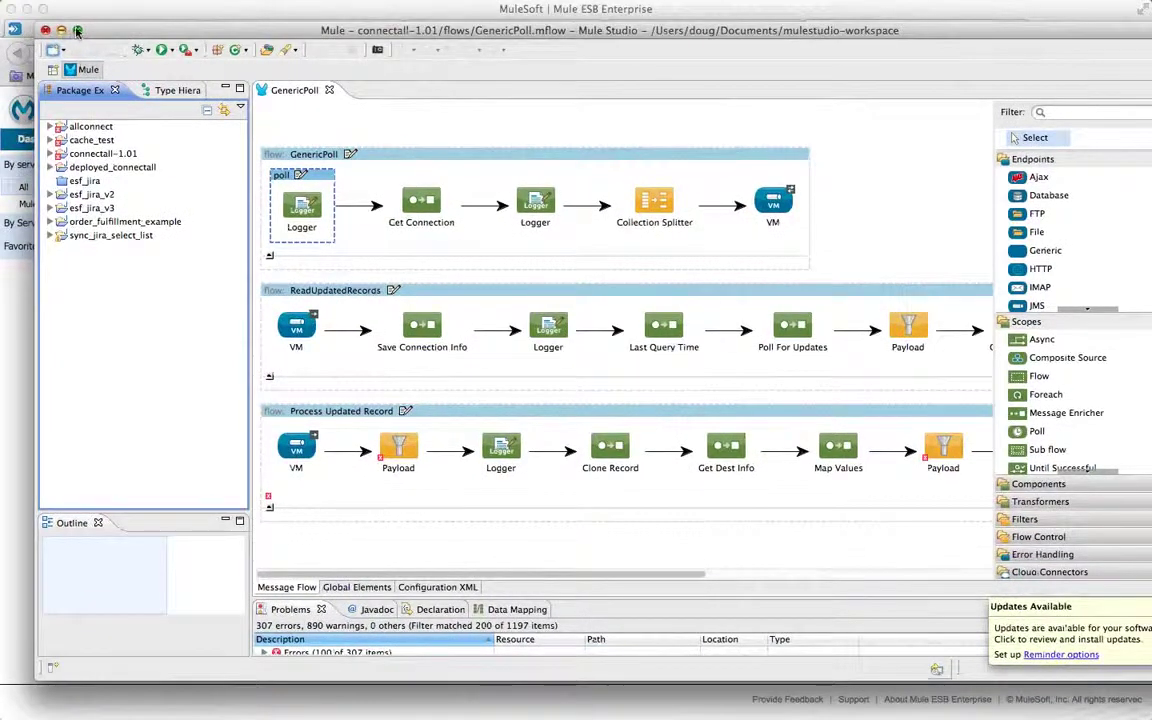
left_click(77, 31)
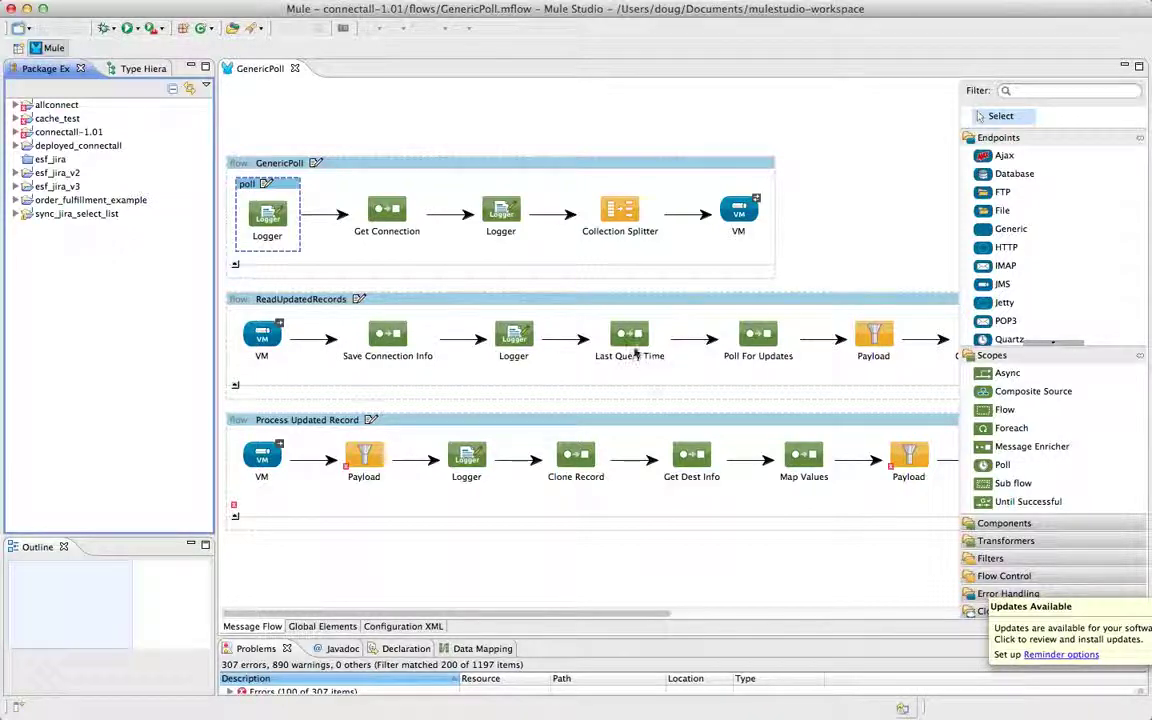
left_click_drag(453, 616, 784, 612)
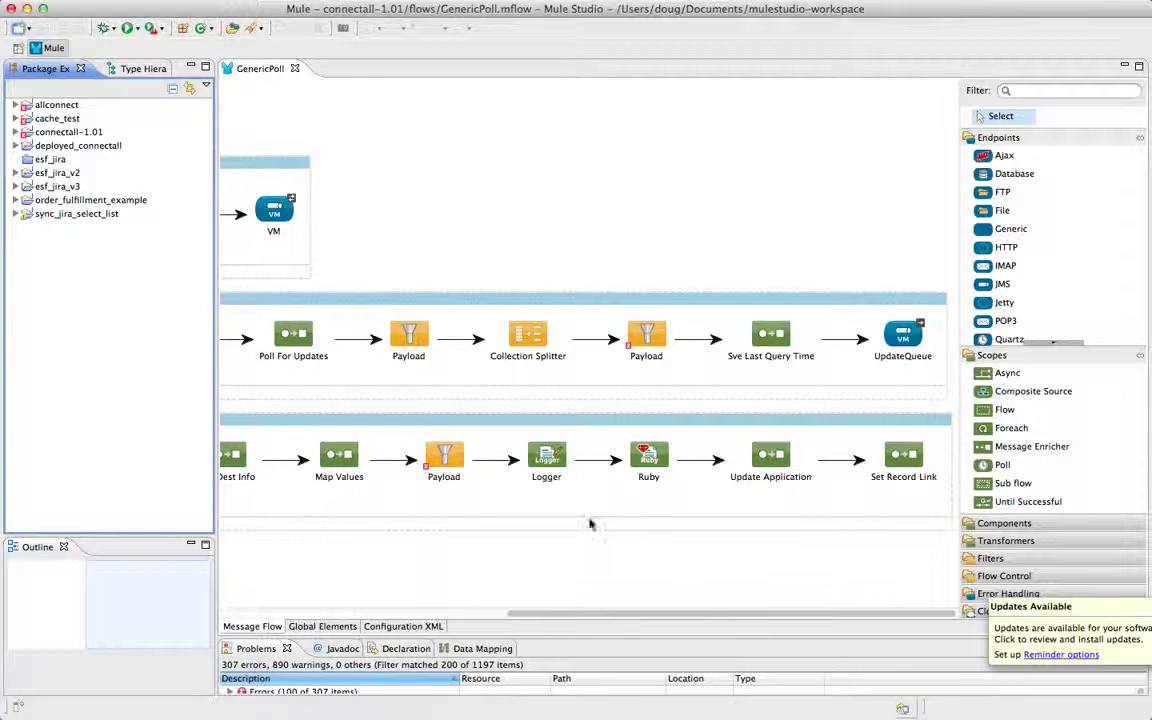
left_click_drag(616, 616, 519, 616)
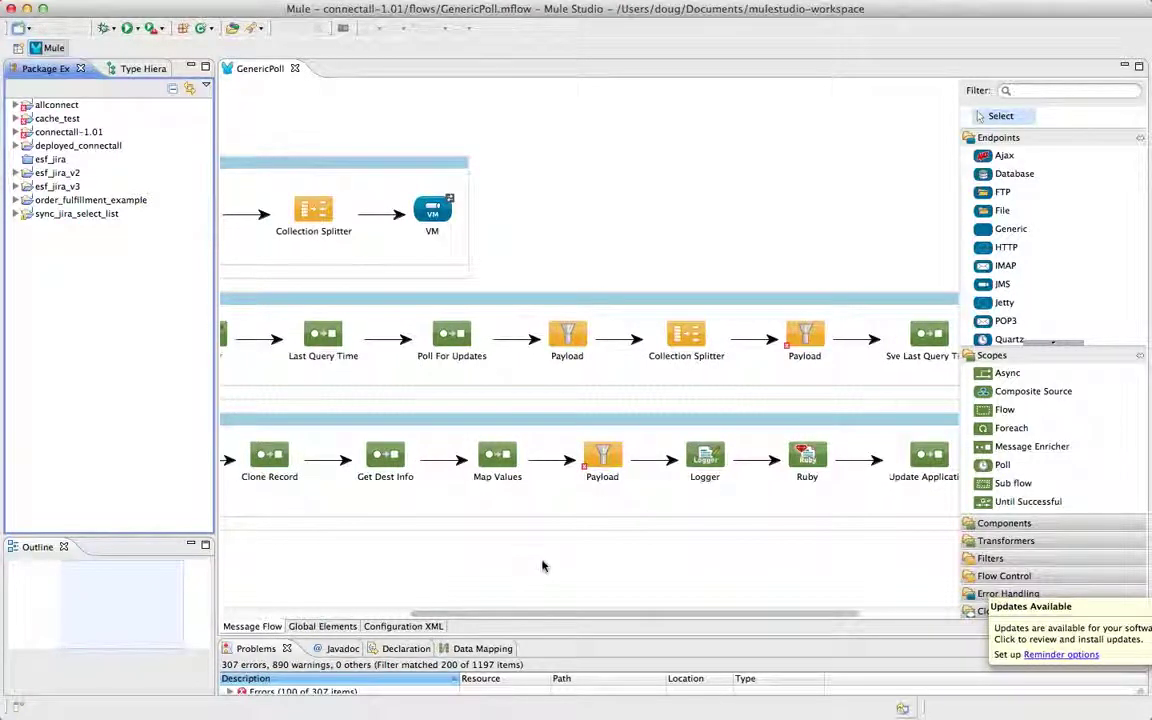
Add a Python component between Payload and Logger in the Process Updated Record flow.
left_click(995, 525)
left_click(997, 524)
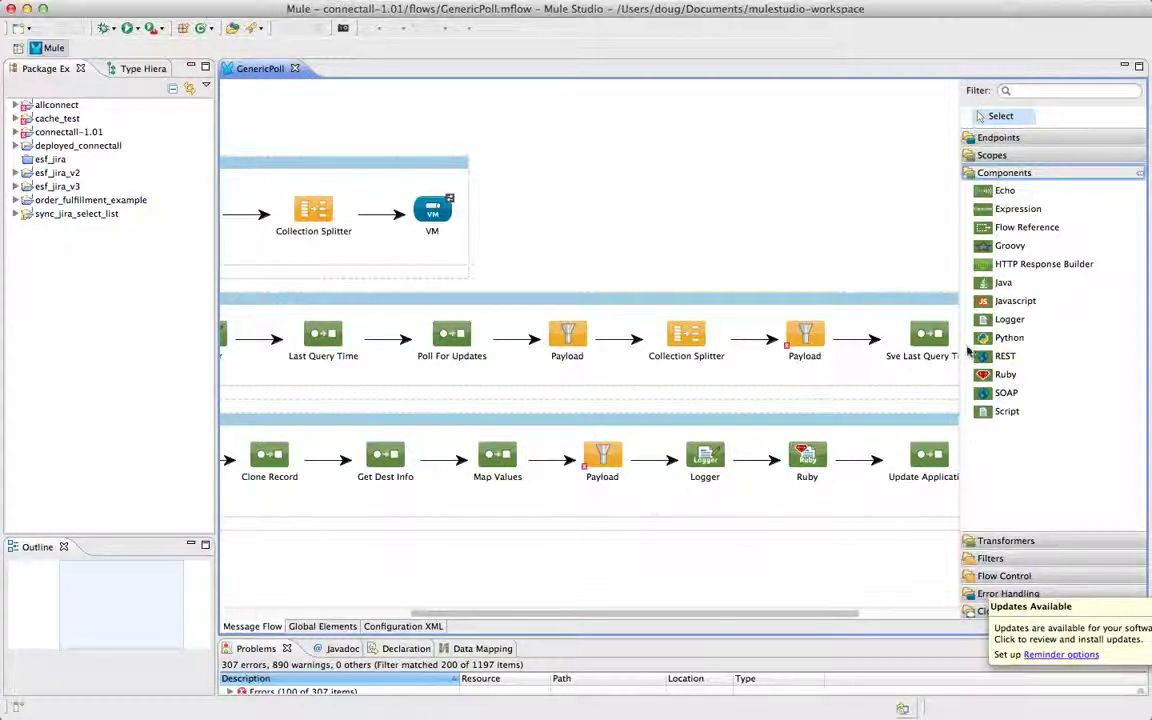
left_click_drag(980, 340, 650, 462)
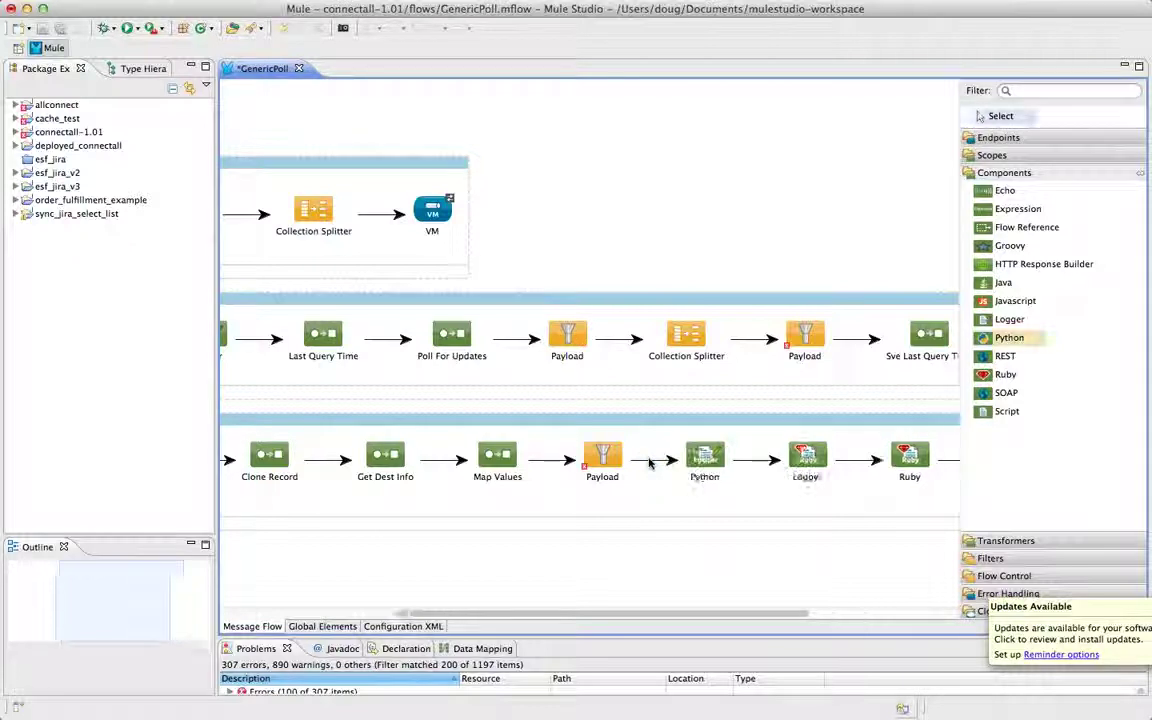
Try out the Python component's script text with "mkdfhldfhlkjf" and discard the entry.
double_click(717, 458)
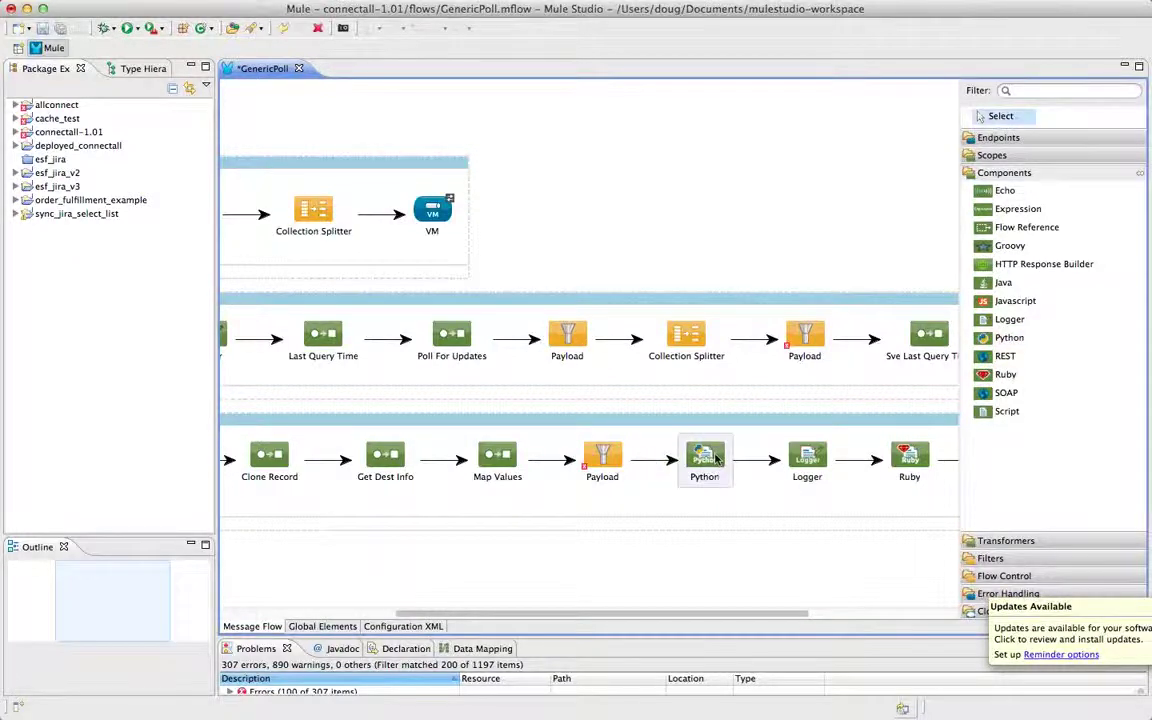
left_click(501, 293)
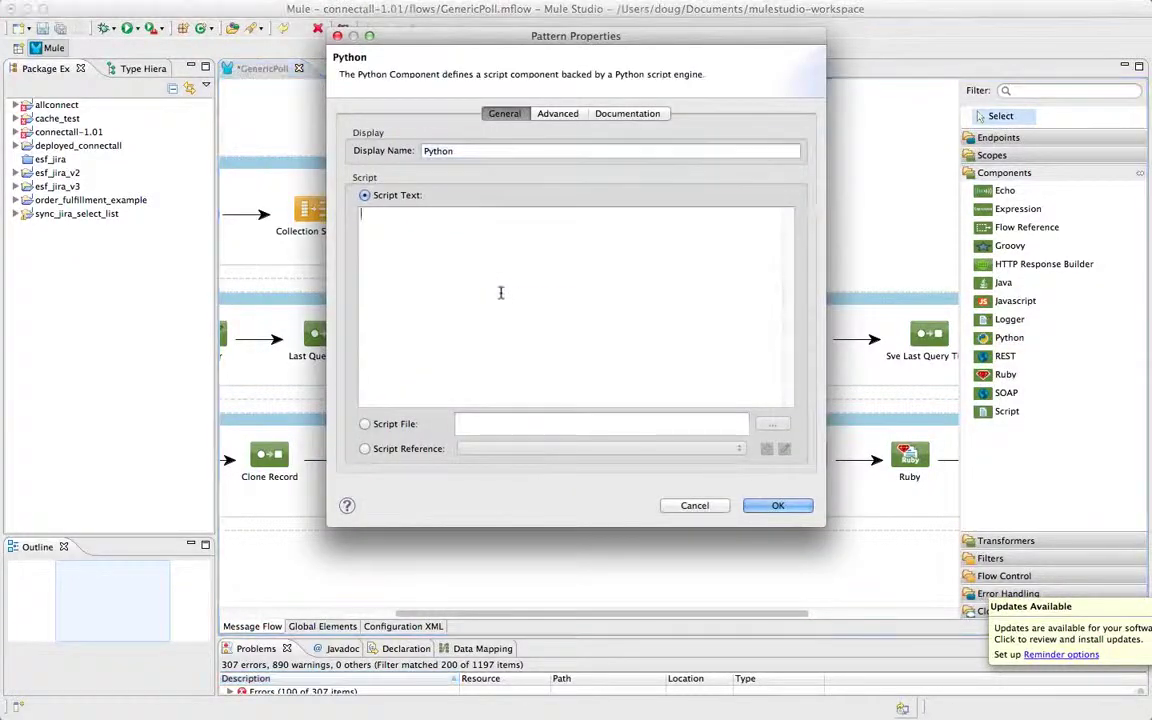
type("mkdfhldfhlkjf")
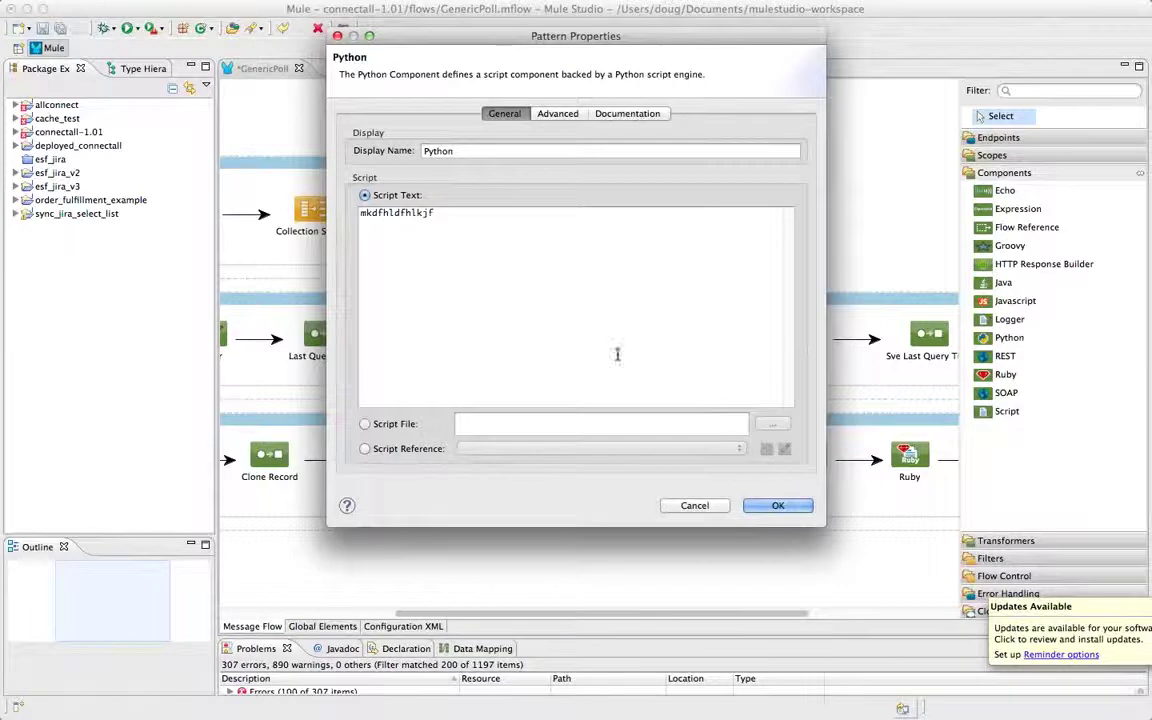
left_click(694, 506)
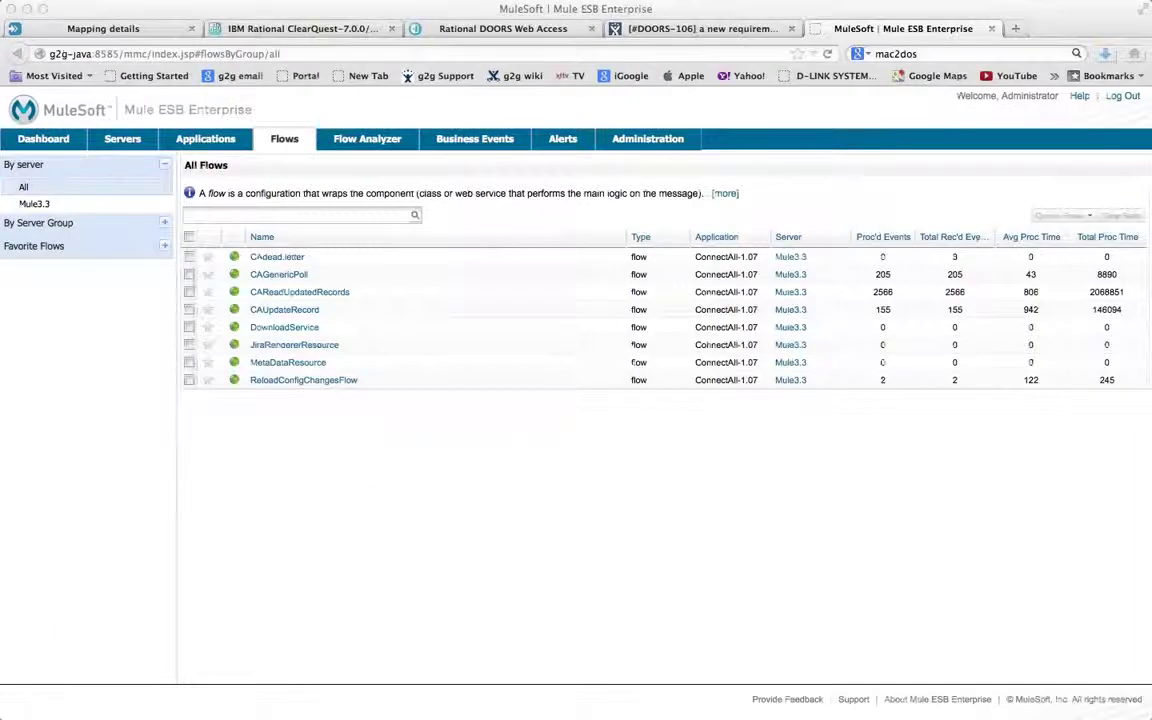
Switch to the DOORS-106 issue in JIRA and reload it to check for updates.
left_click(654, 277)
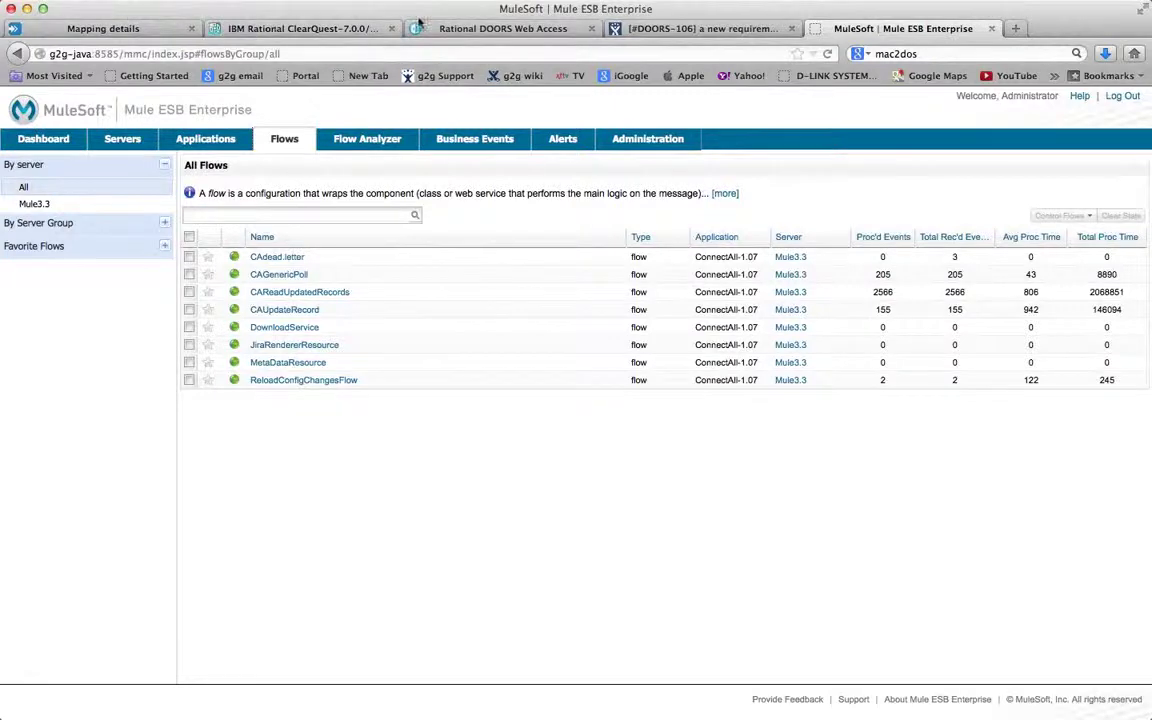
left_click(690, 30)
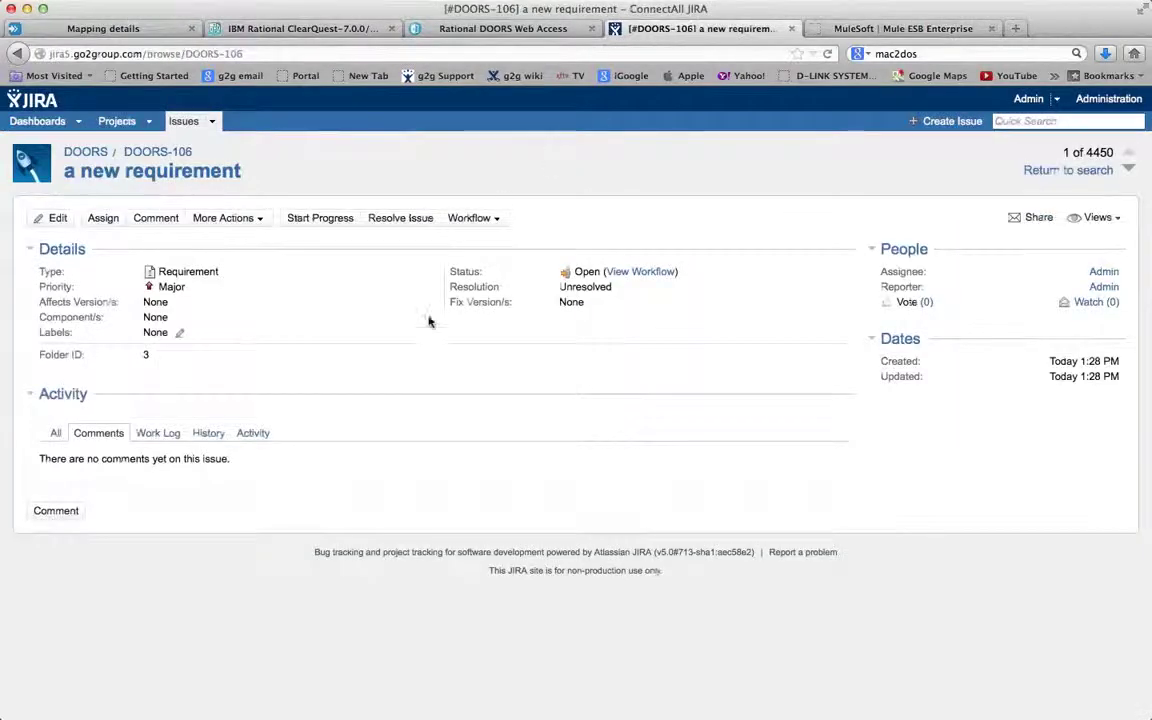
key("super+r")
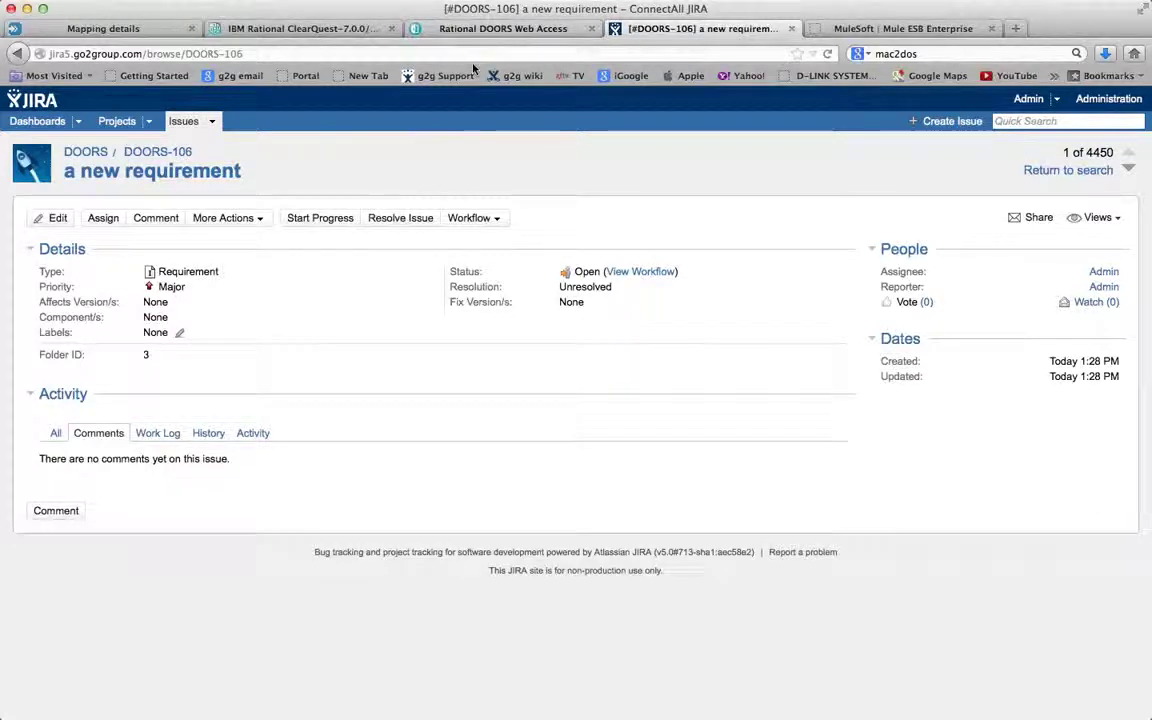
left_click(57, 220)
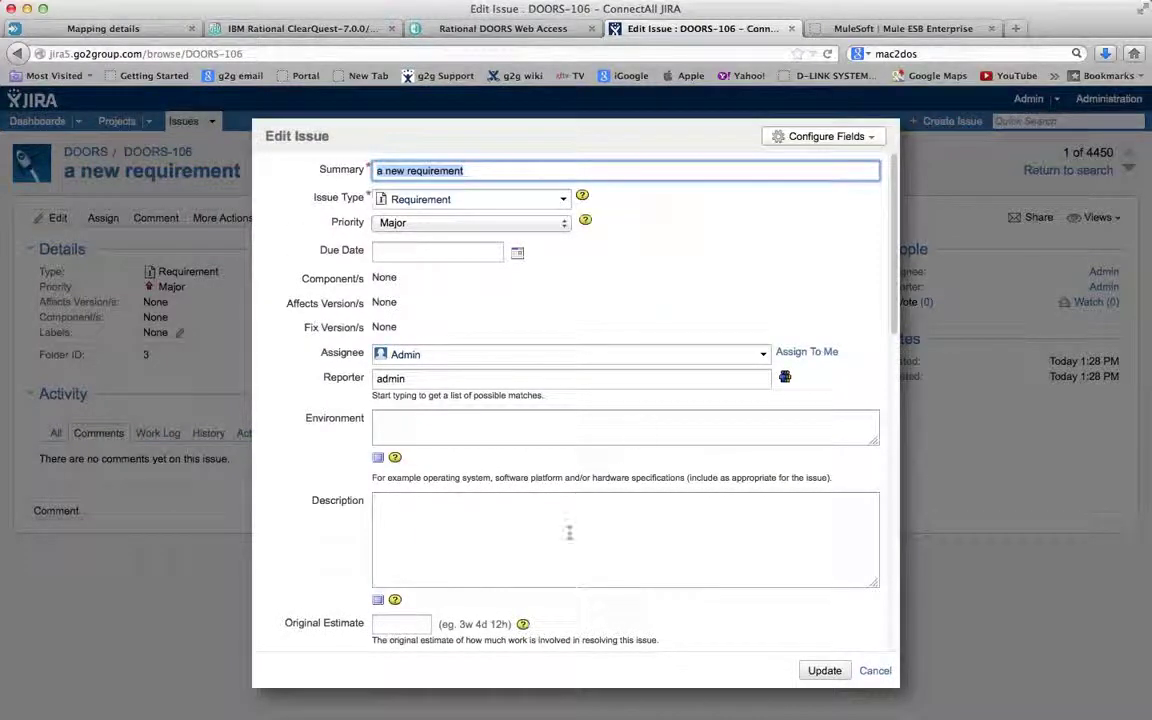
left_click(569, 560)
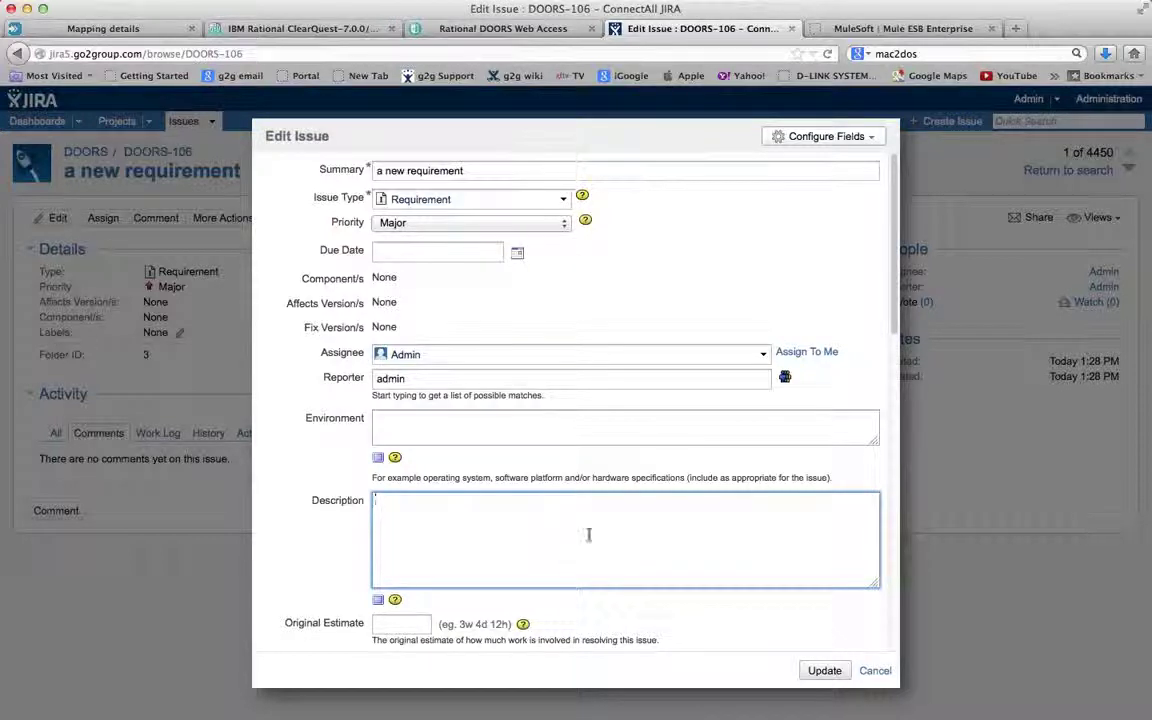
key("super+Tab")
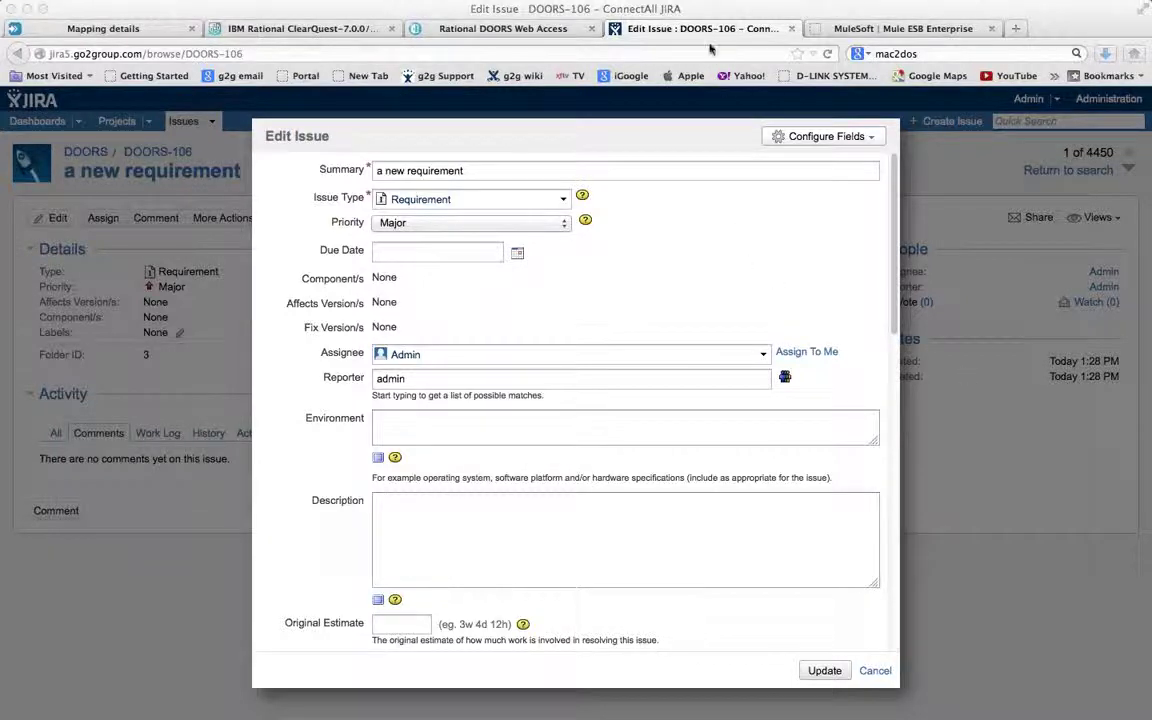
left_click(630, 12)
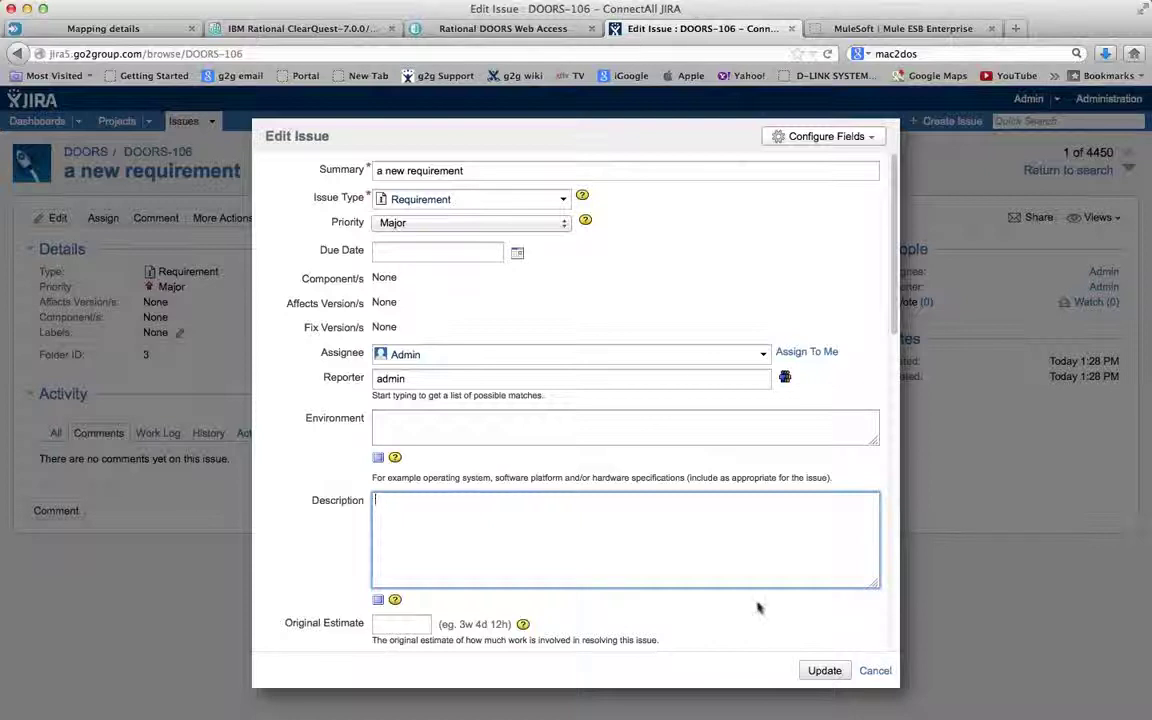
left_click(875, 670)
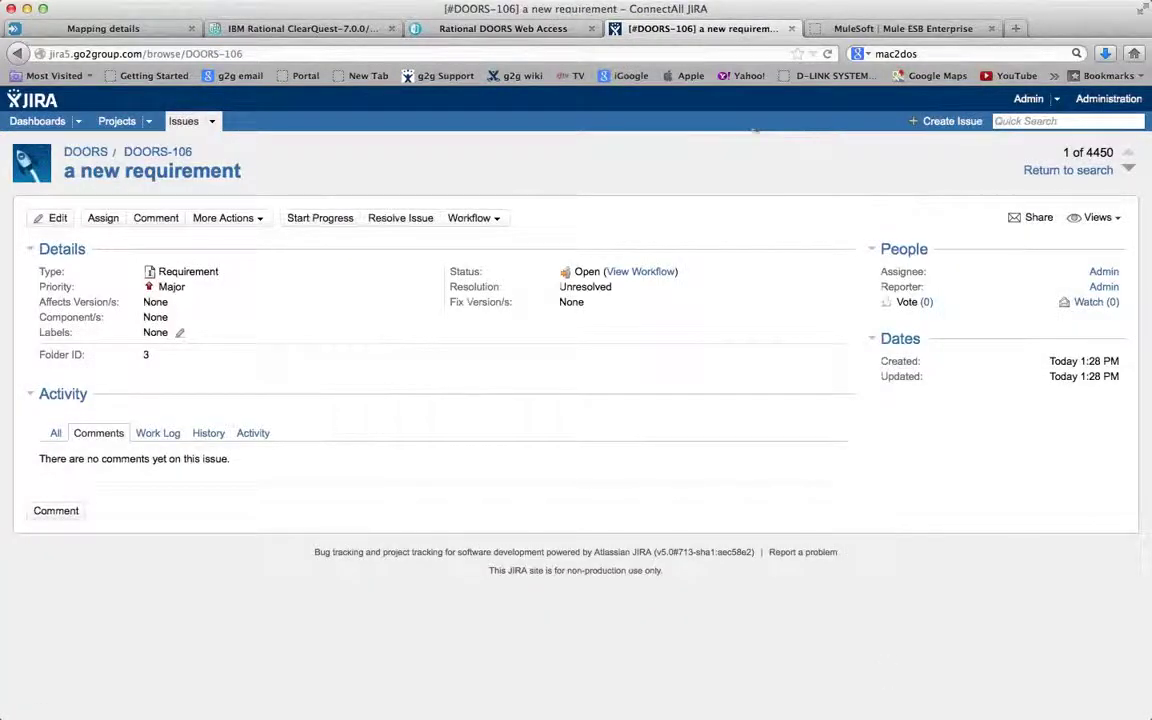
Switch to the remote desktop client, connect to the Doors server, dismiss the Windows warning, and re-authenticate DOORS Web Access with the account password.
key("super+Tab")
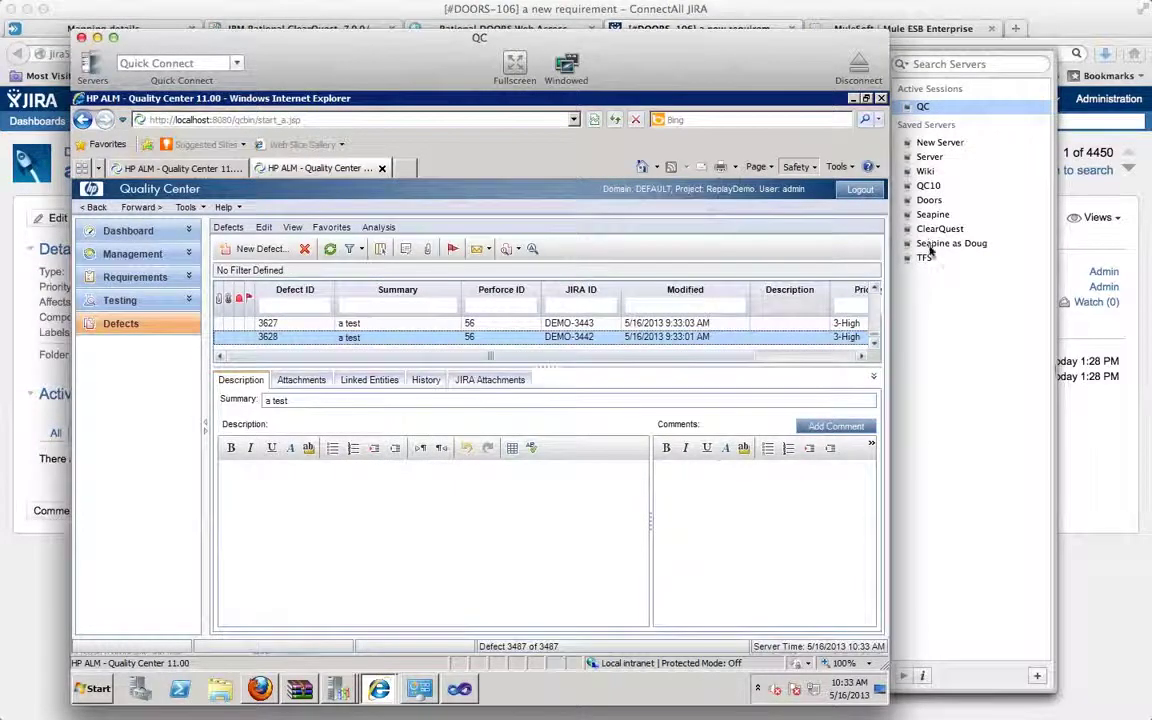
double_click(930, 200)
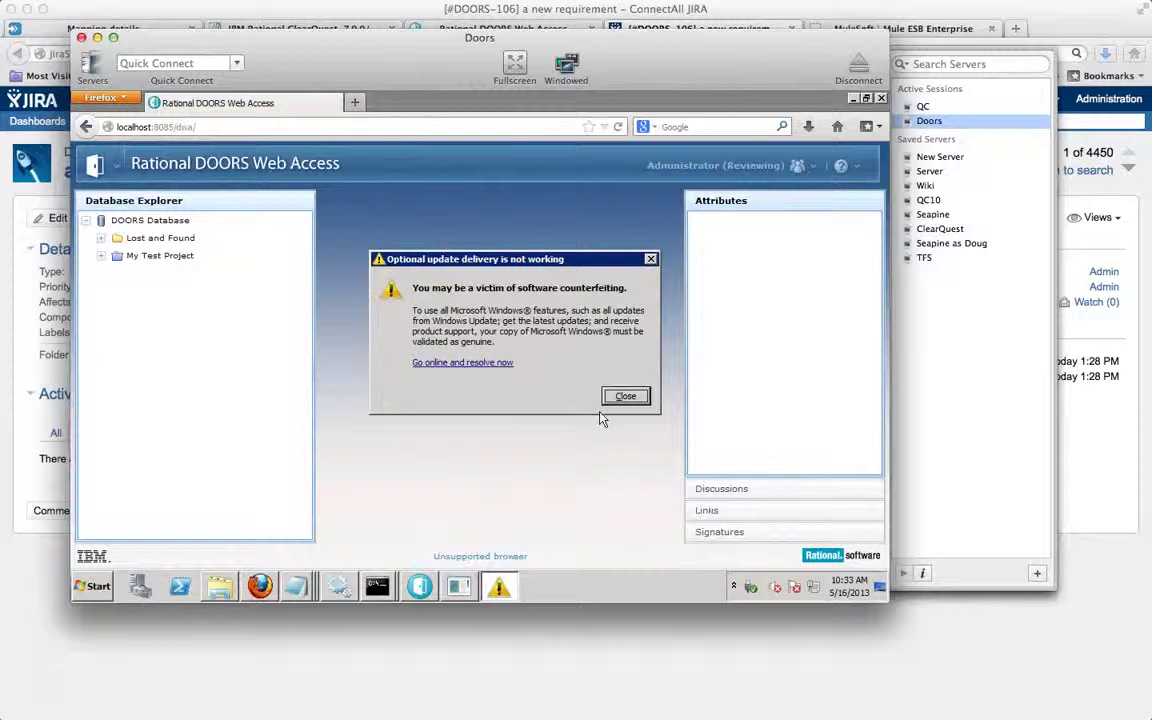
left_click(626, 396)
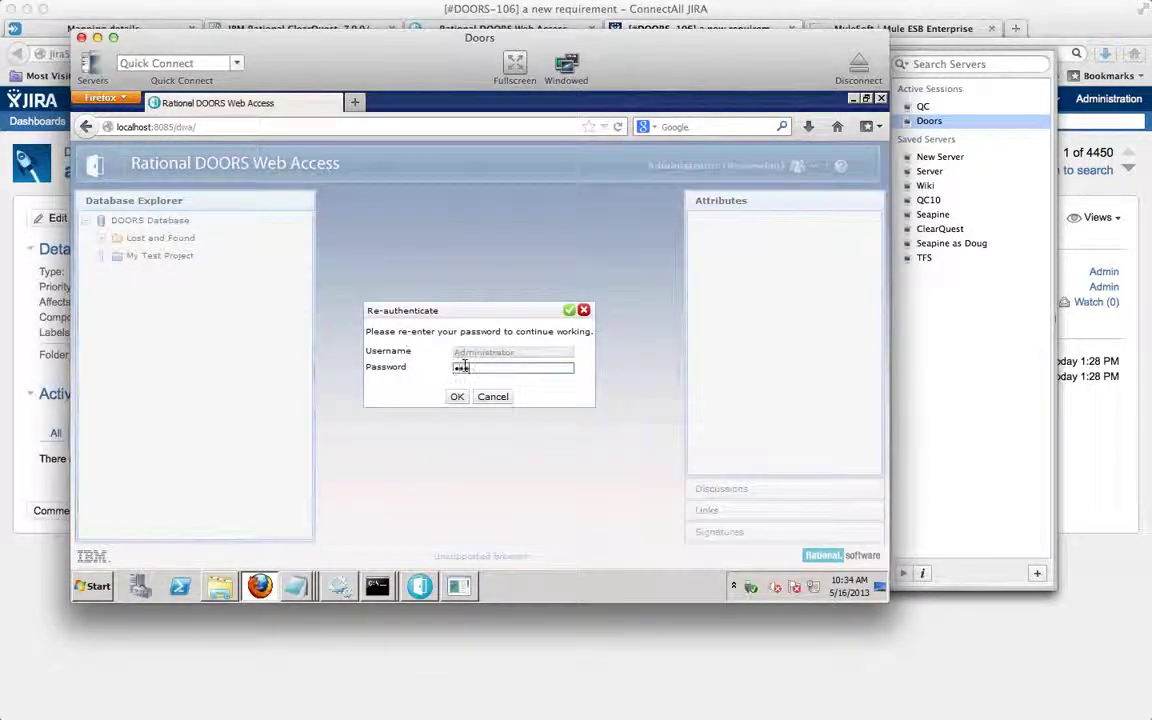
type("•••")
left_click(456, 396)
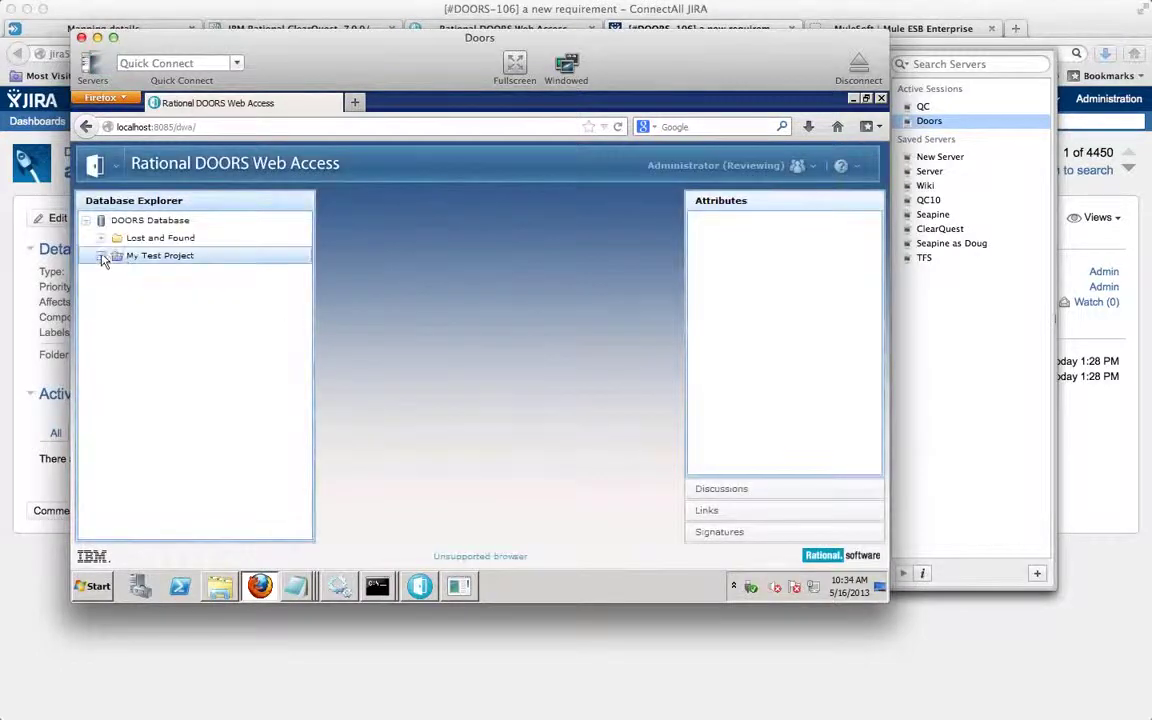
Open the Standard View of Mod1 in My Test Project's A Project folder and switch DOORS Web Access to editing mode.
left_click(102, 256)
left_click(116, 274)
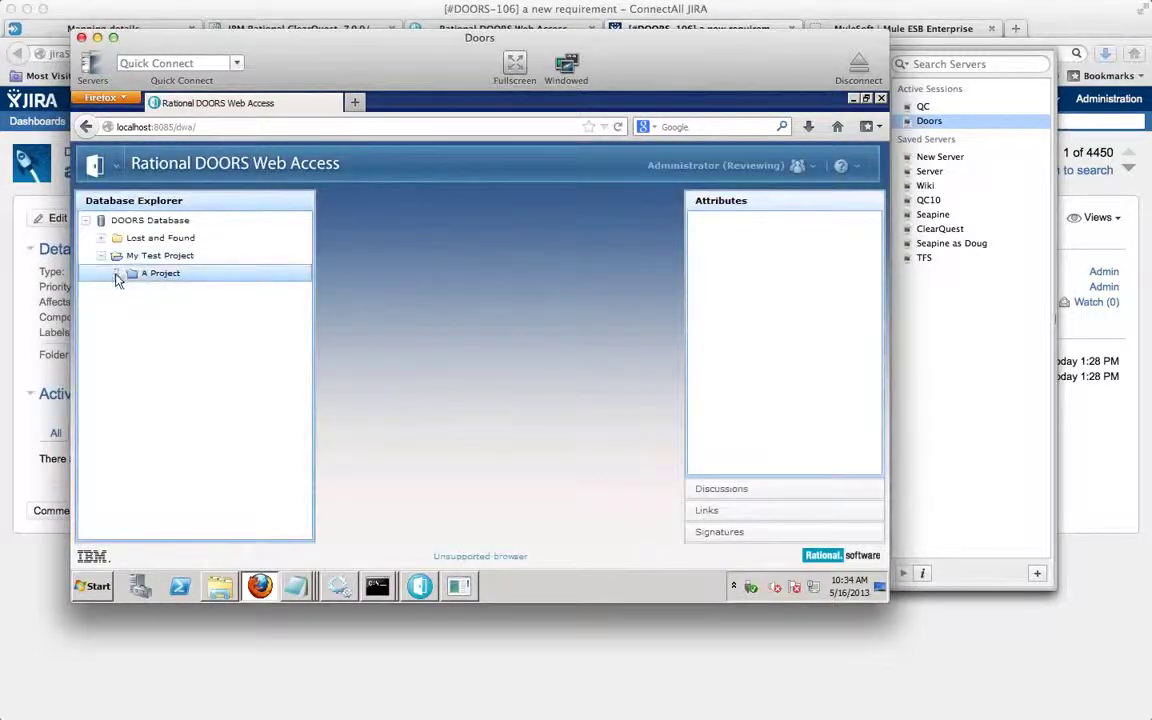
left_click(131, 309)
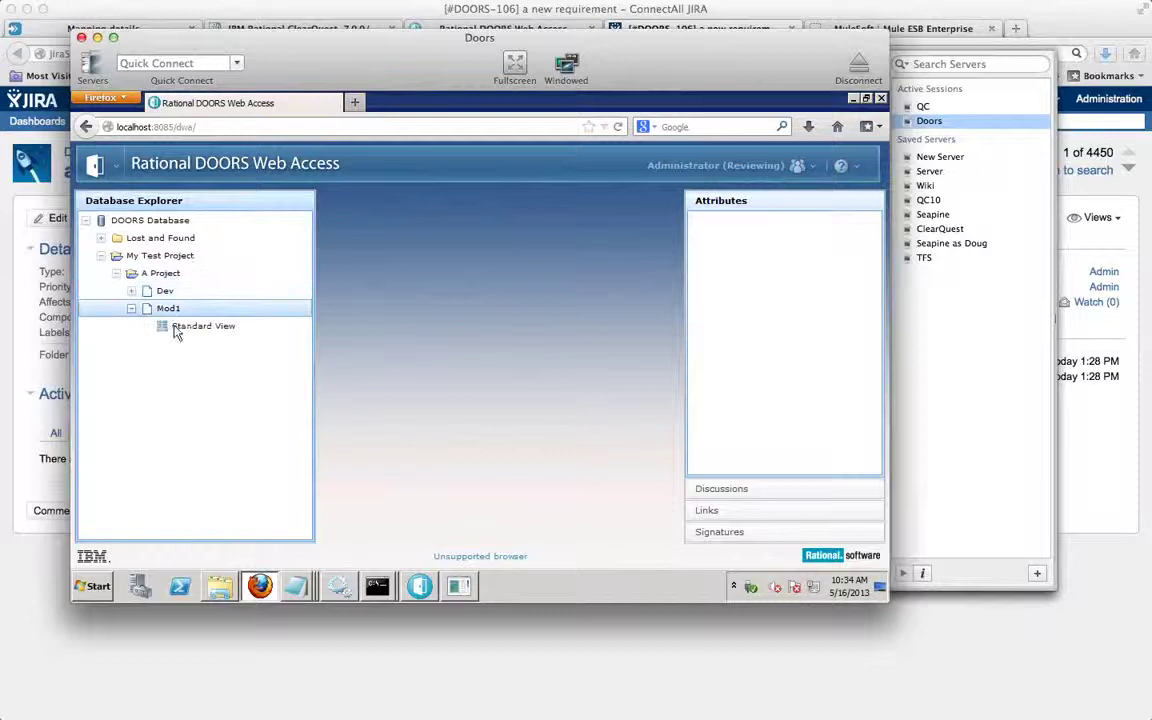
left_click(176, 329)
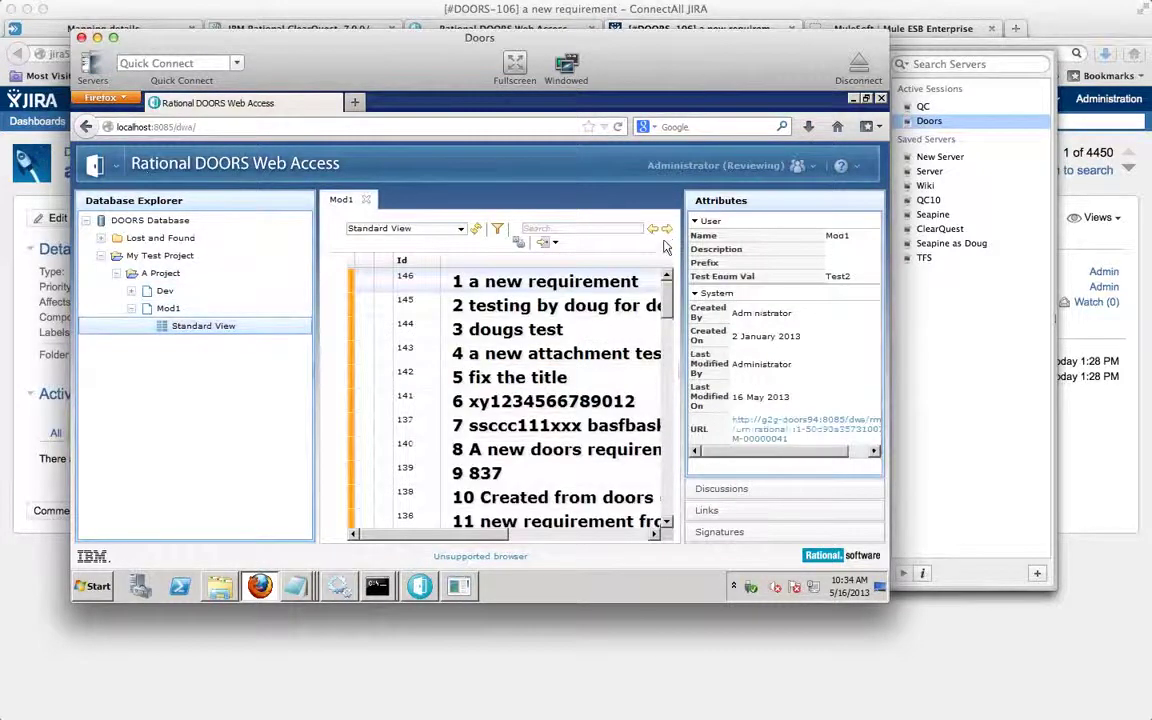
left_click(798, 166)
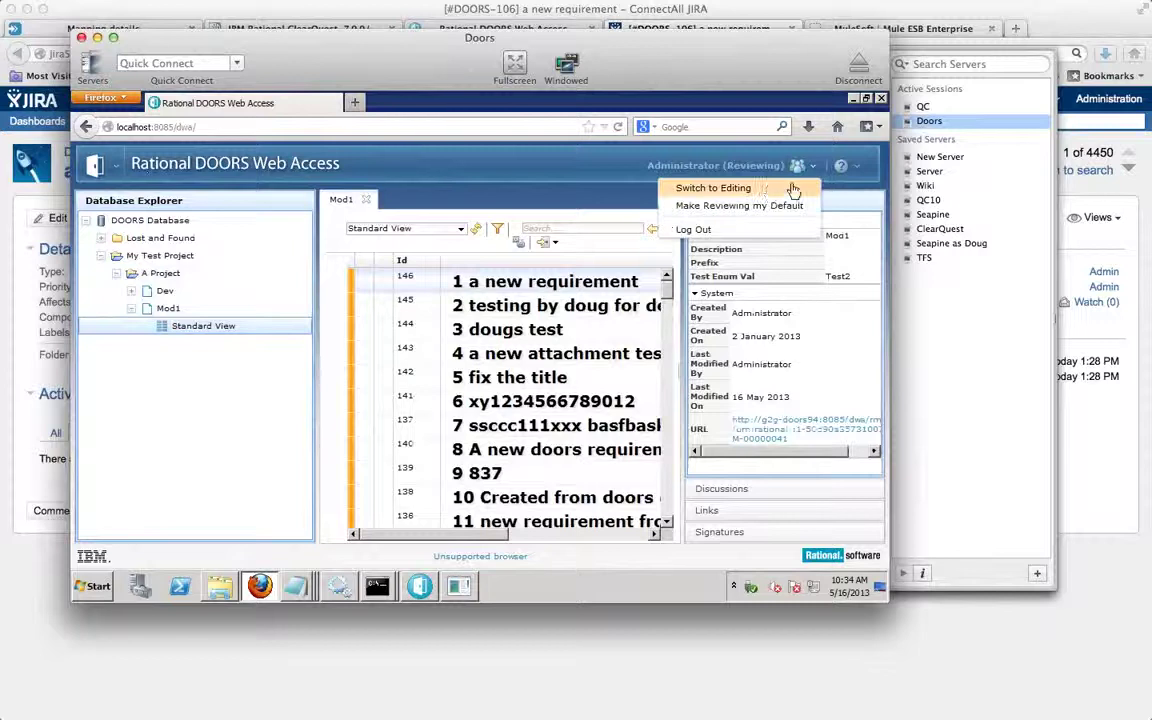
left_click(745, 189)
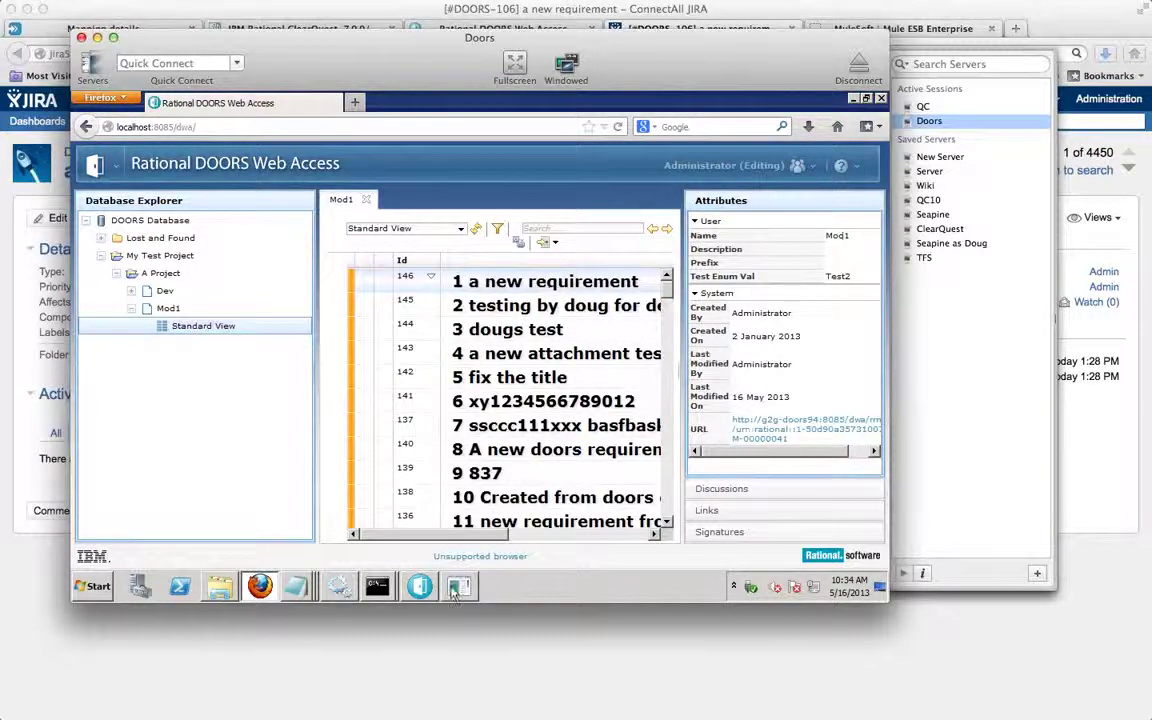
left_click(421, 588)
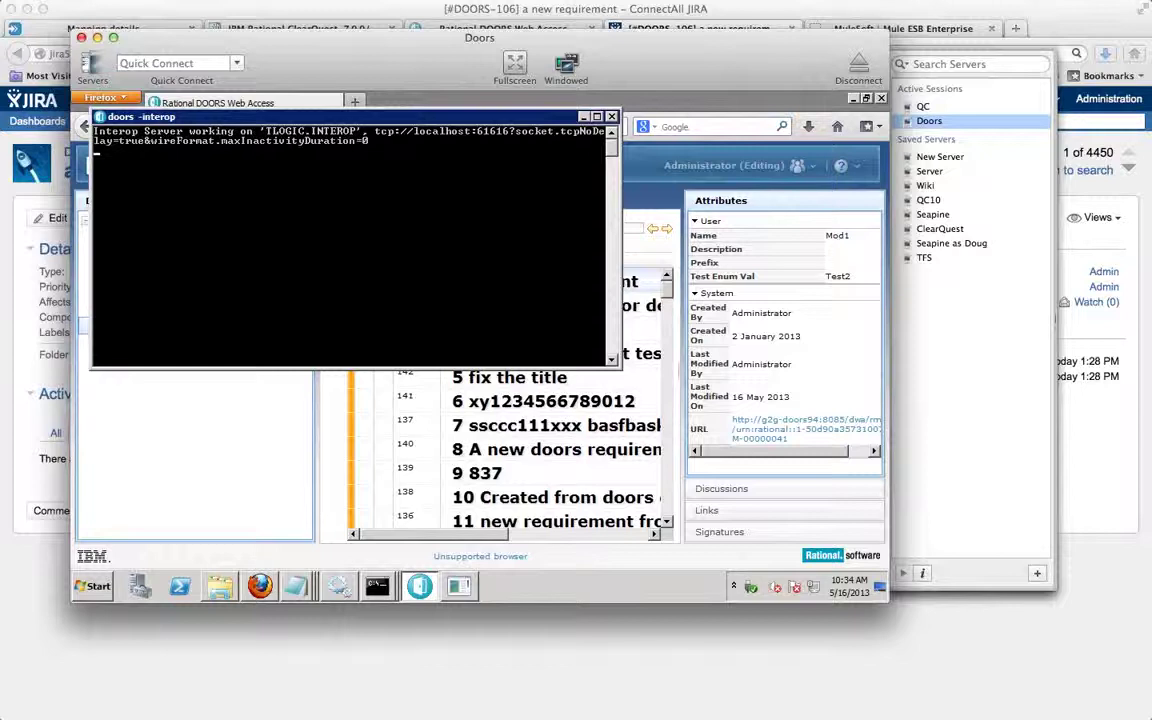
left_click(524, 586)
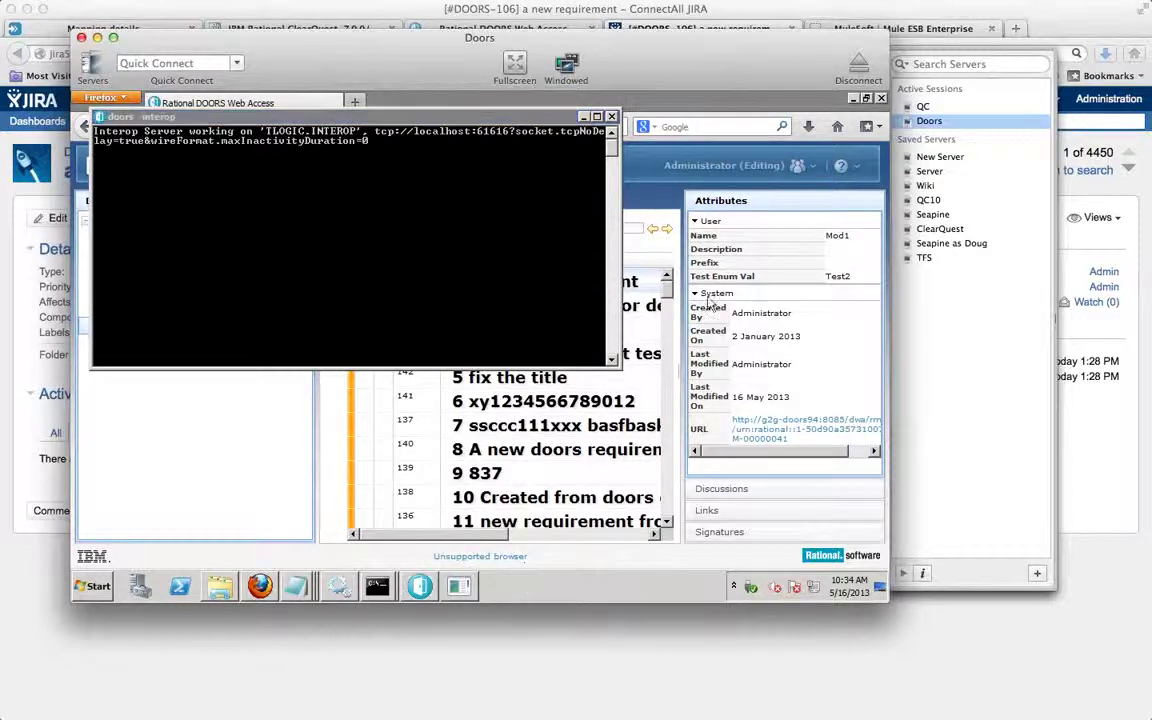
left_click(650, 168)
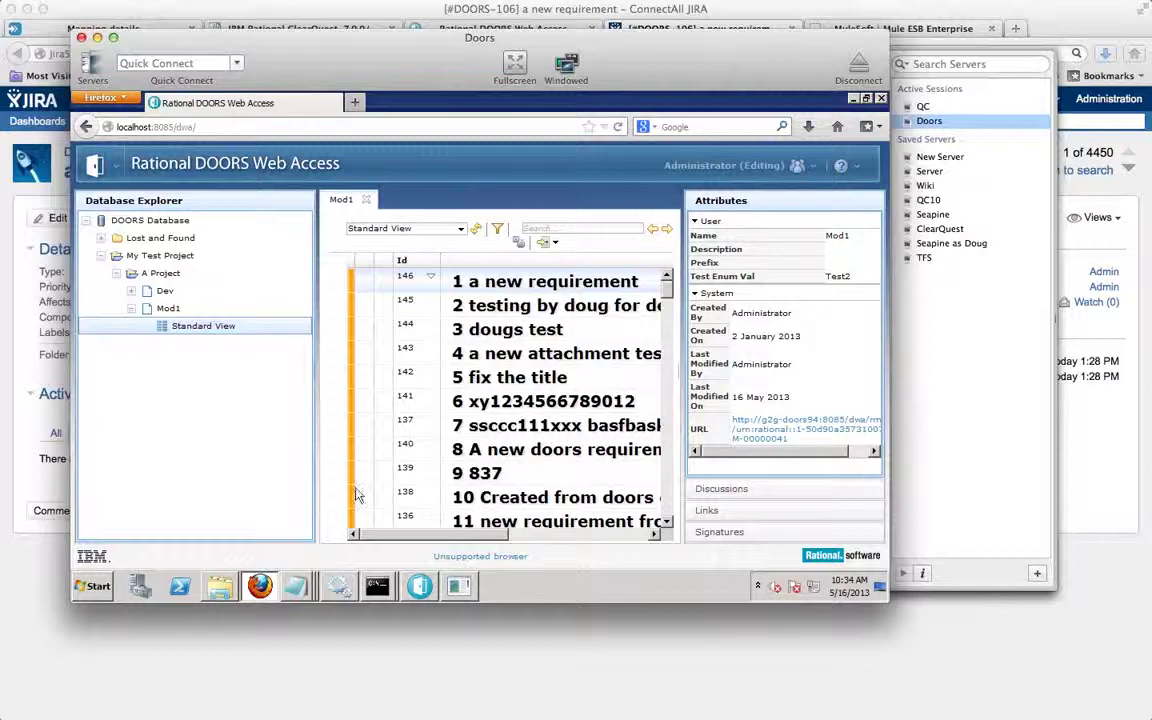
Launch the IBM Rational DOORS 9.4 client and log in as Administrator with the account password.
left_click(93, 588)
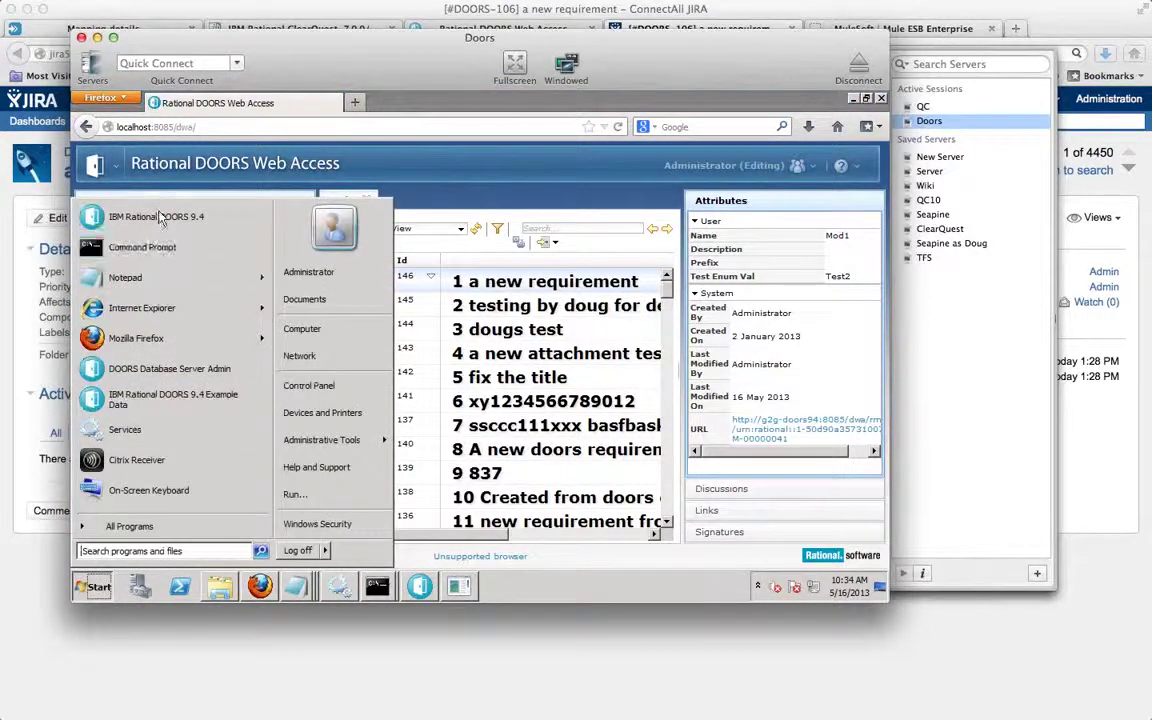
left_click(162, 219)
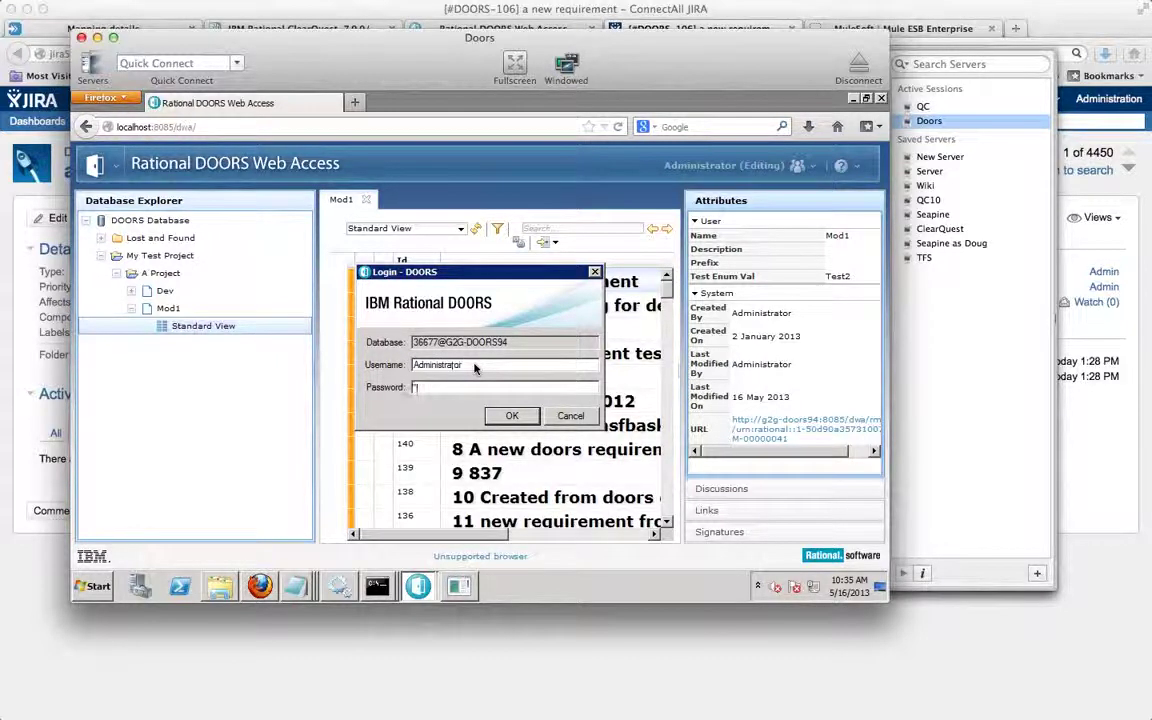
key("Return")
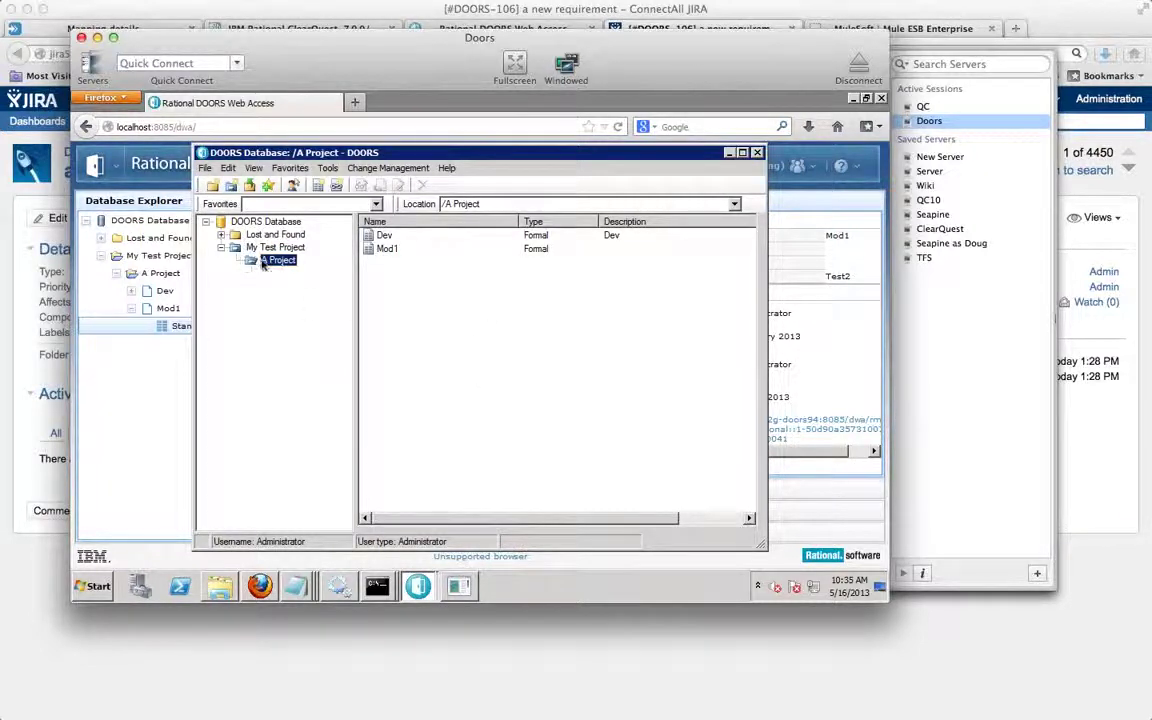
Open the Mod1 module in A Project and insert an object below "a new requirement" with the heading "A new requirement created from doors".
left_click(386, 249)
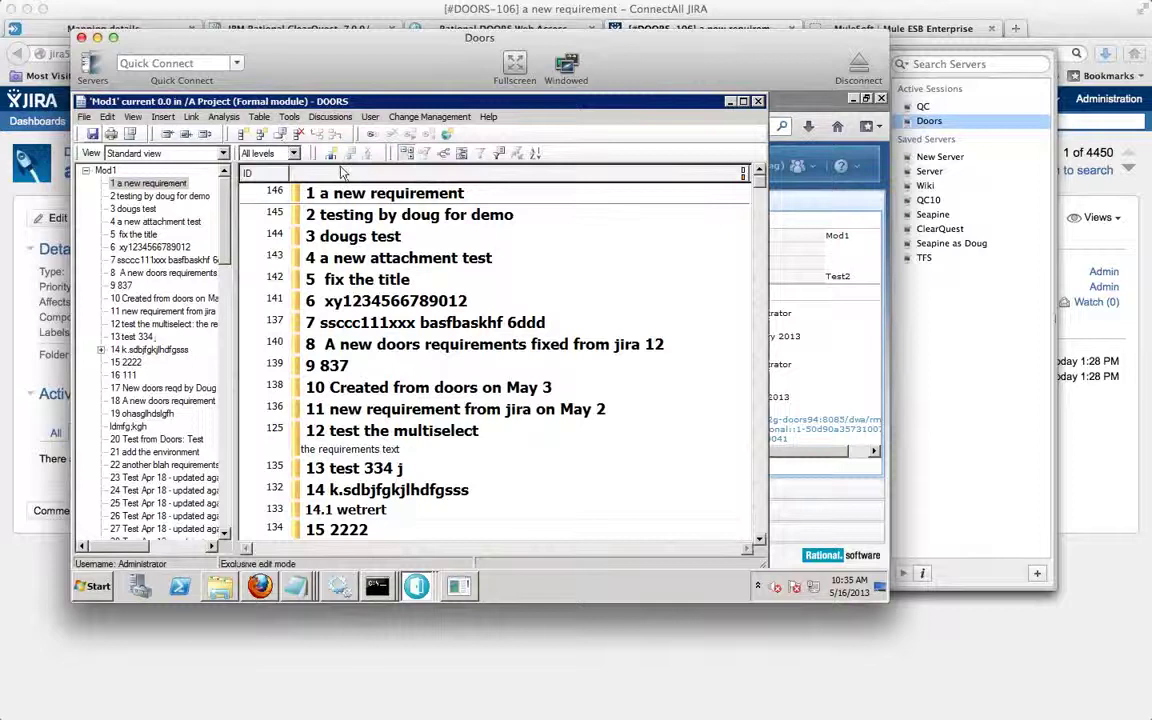
left_click(100, 170)
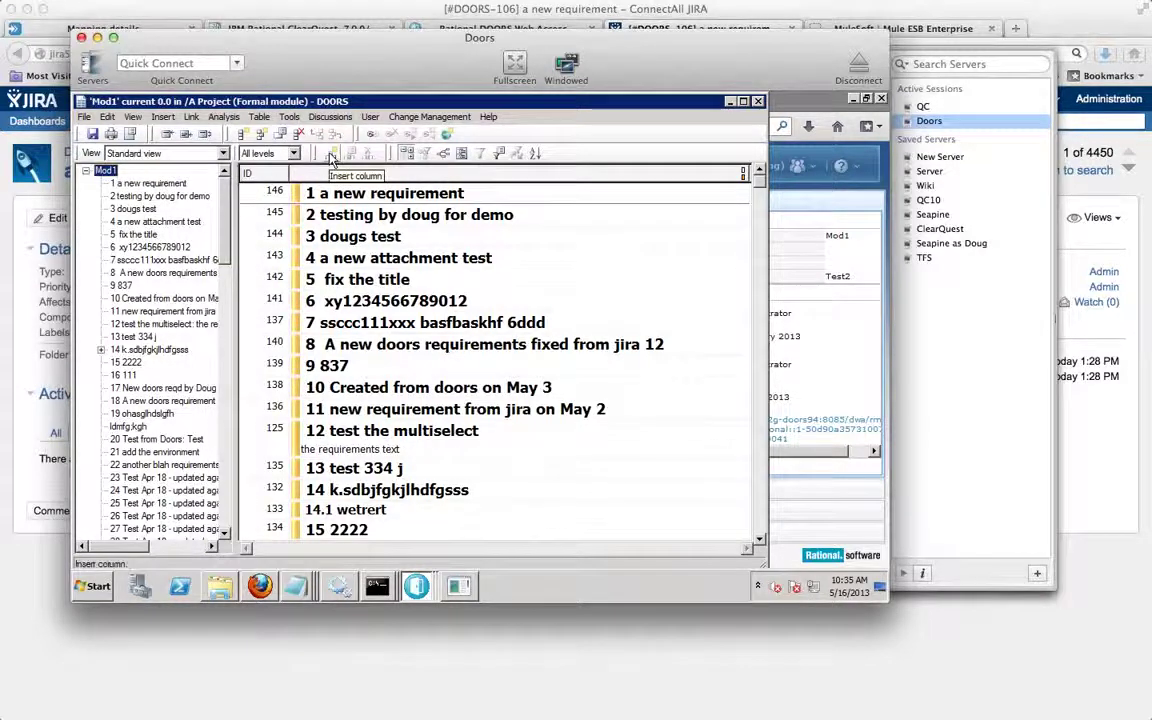
left_click(243, 134)
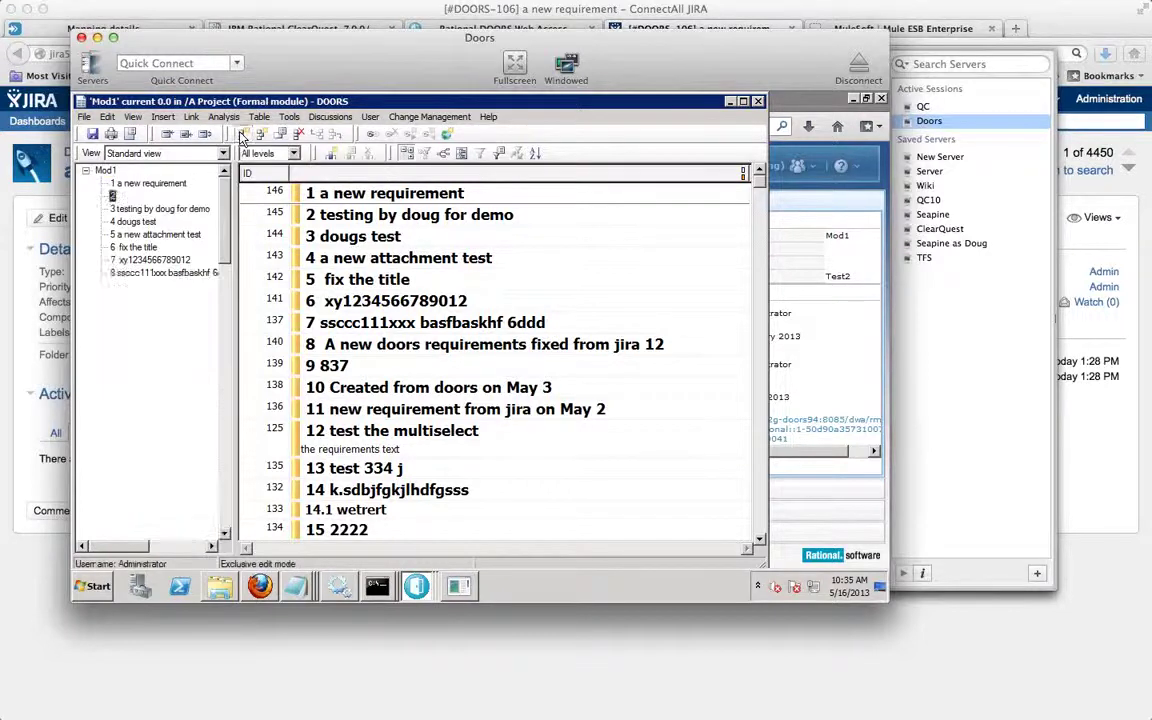
type("A n")
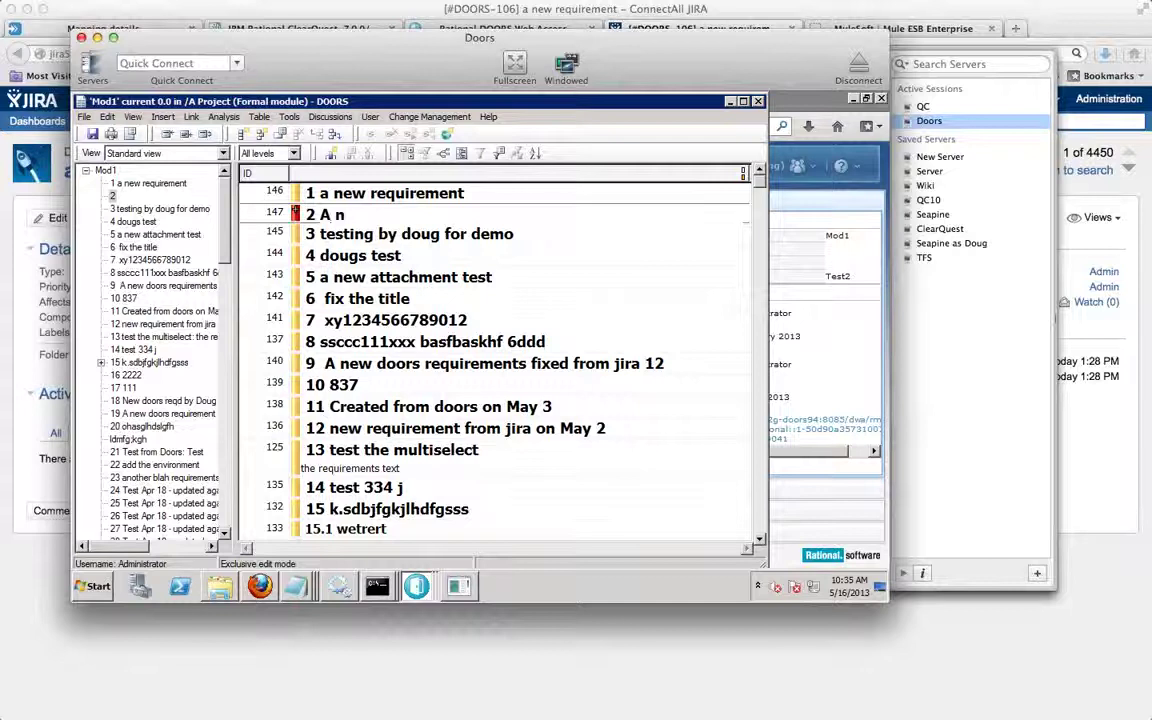
type("ew req")
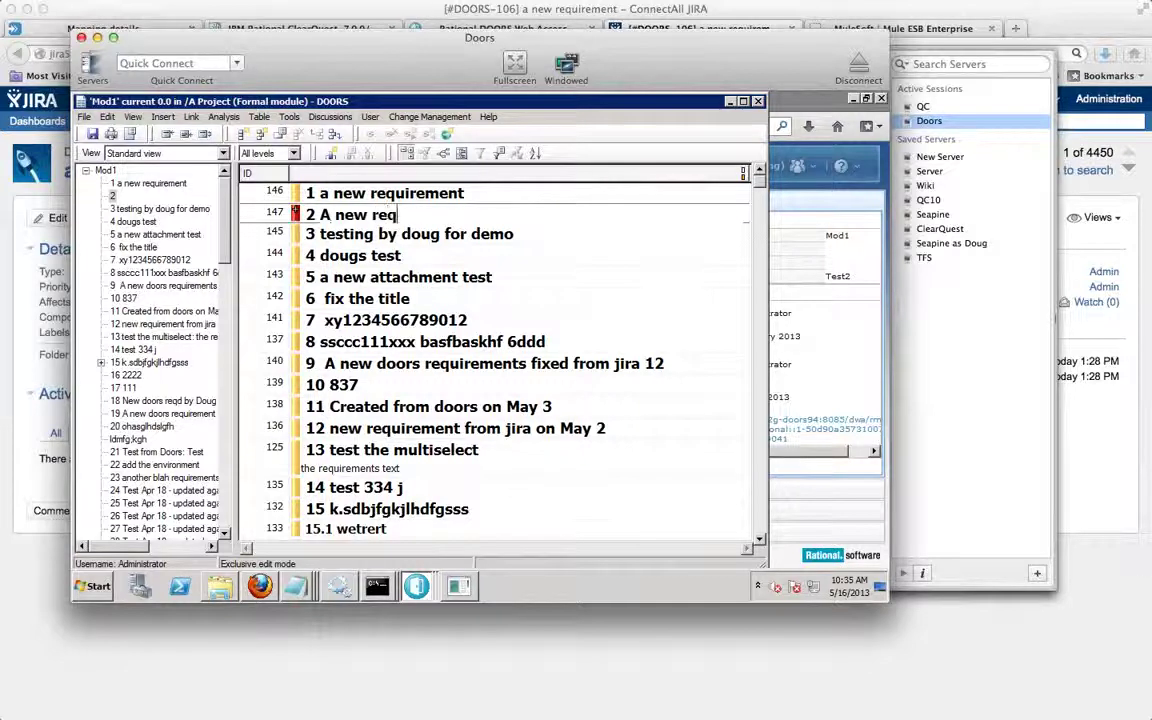
type("uirement r")
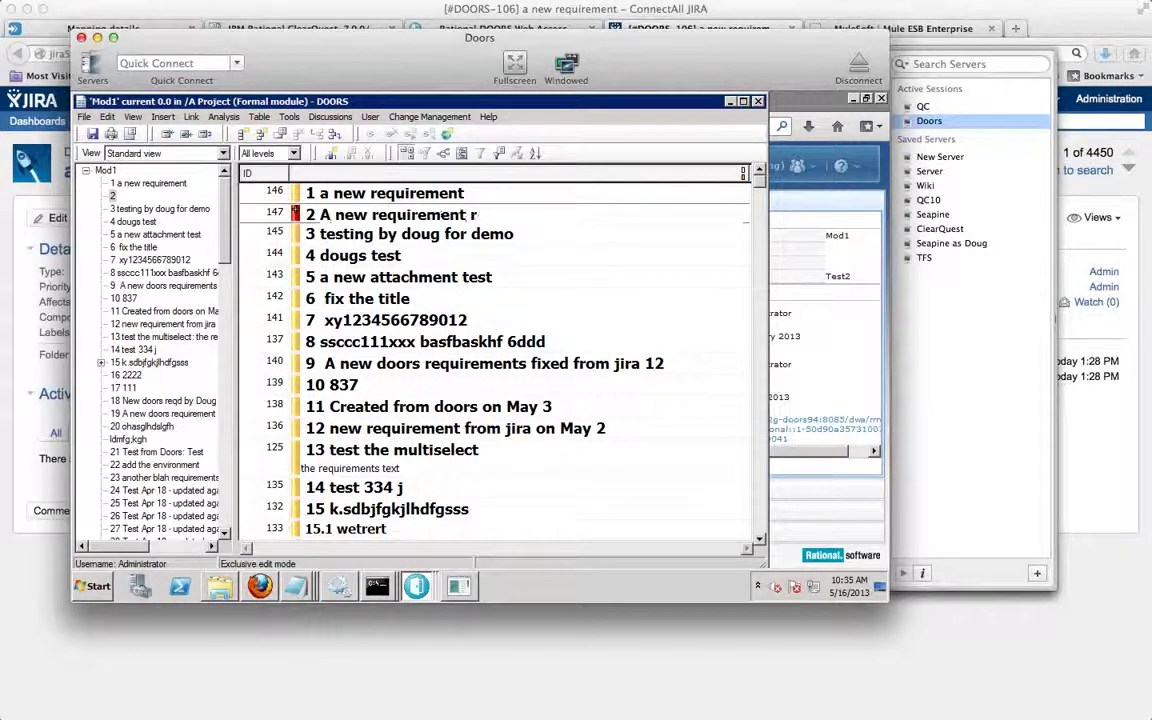
key("BackSpace")
type("created from doors")
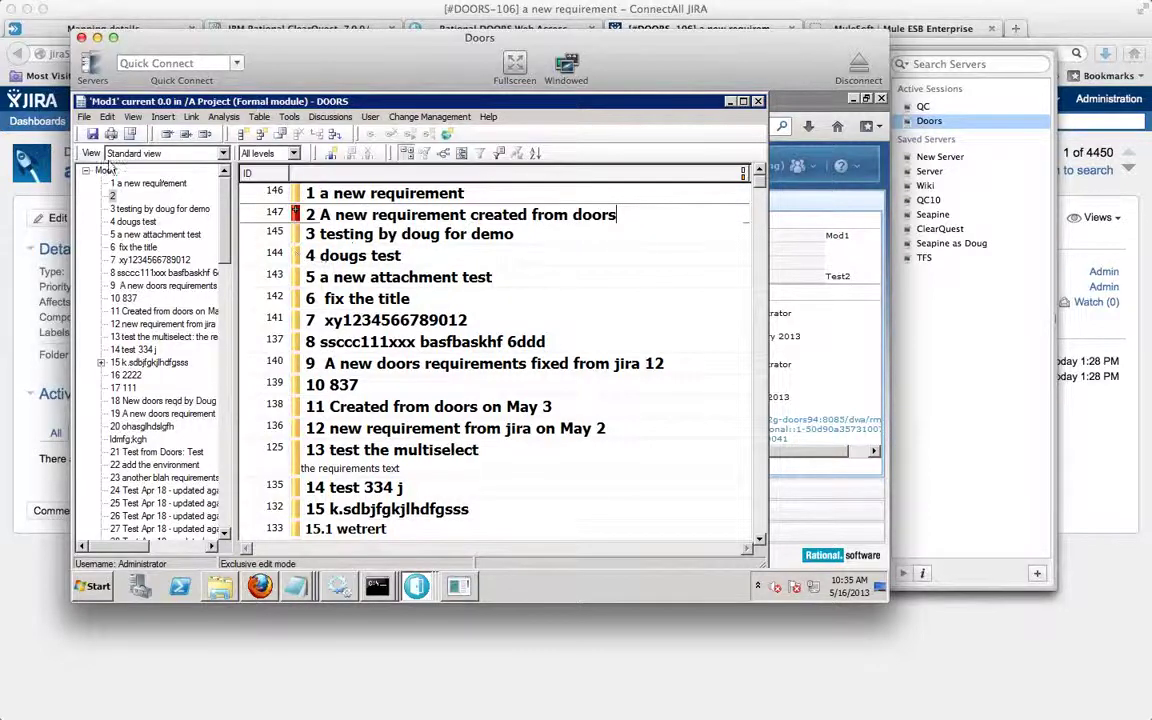
Save the Mod1 module and close it.
left_click(91, 135)
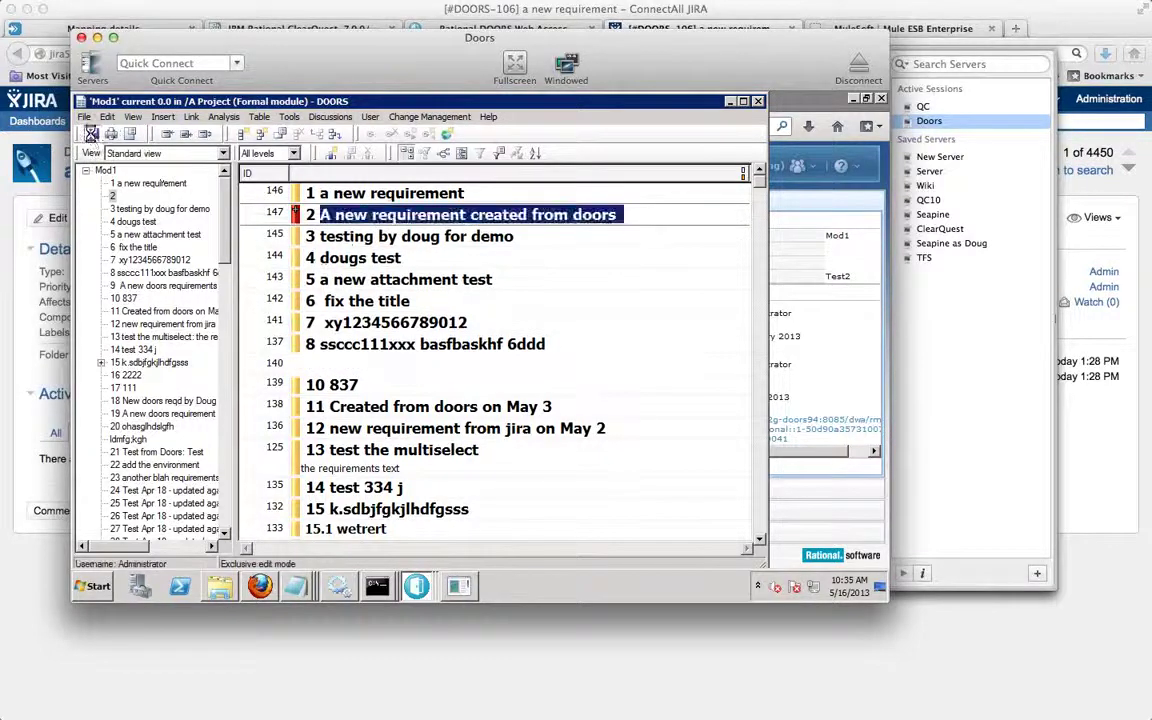
left_click(85, 117)
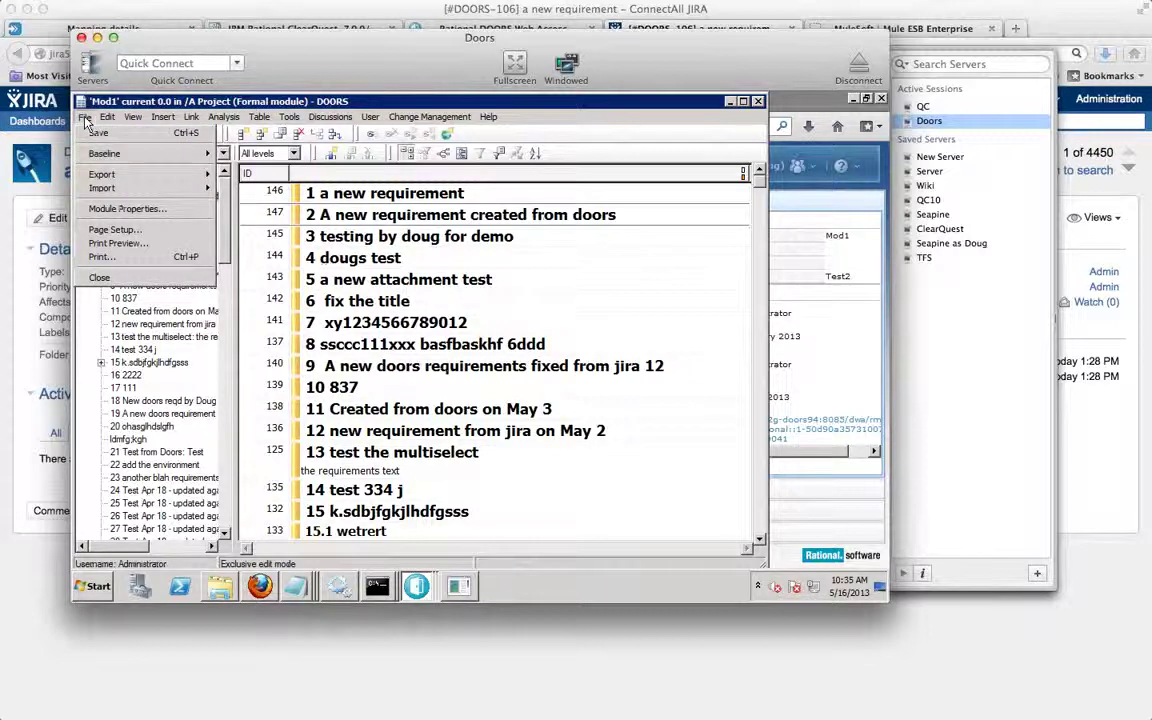
left_click(96, 278)
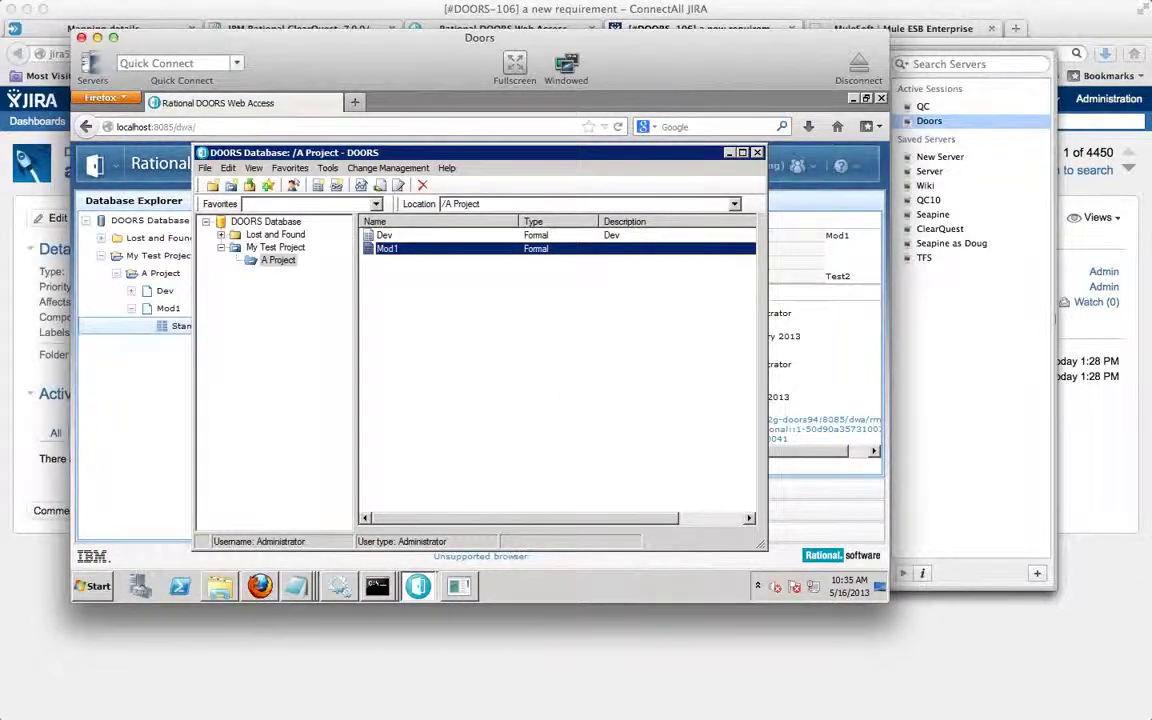
Switch back to JIRA in the browser and reload the DOORS-106 issue page.
left_click(1080, 324)
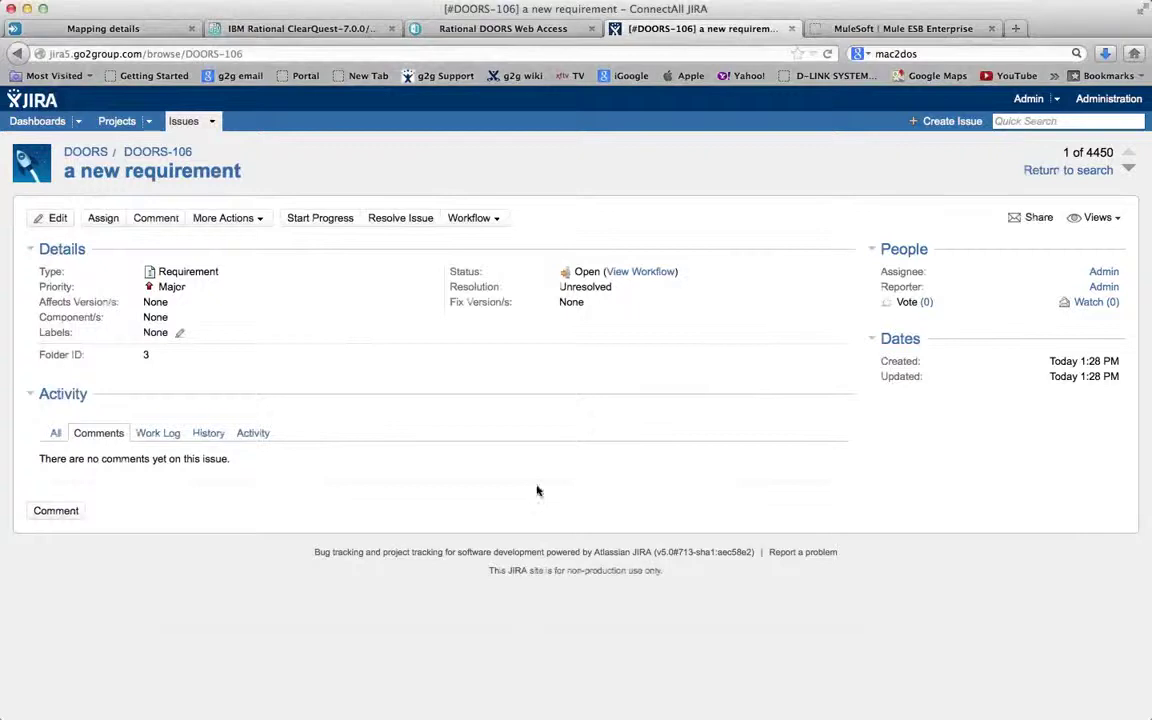
key("super+r")
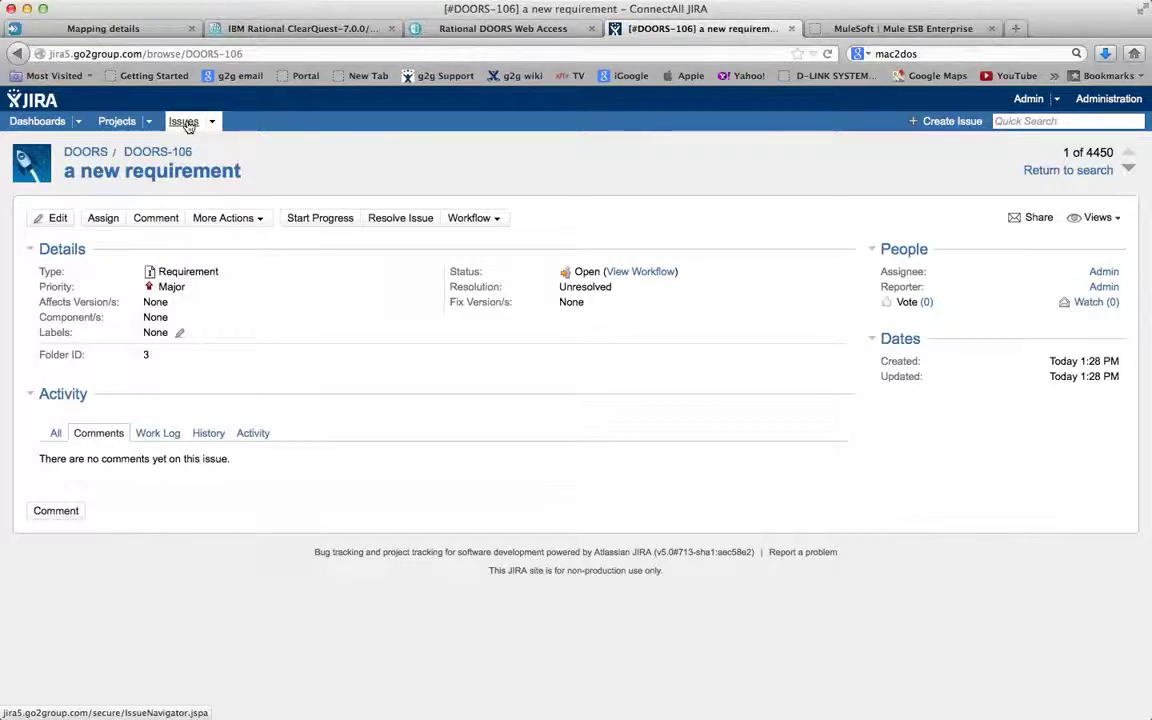
Check the full JIRA issue list for the requirement created from DOORS, and reopen issue DOORS-106.
left_click(185, 122)
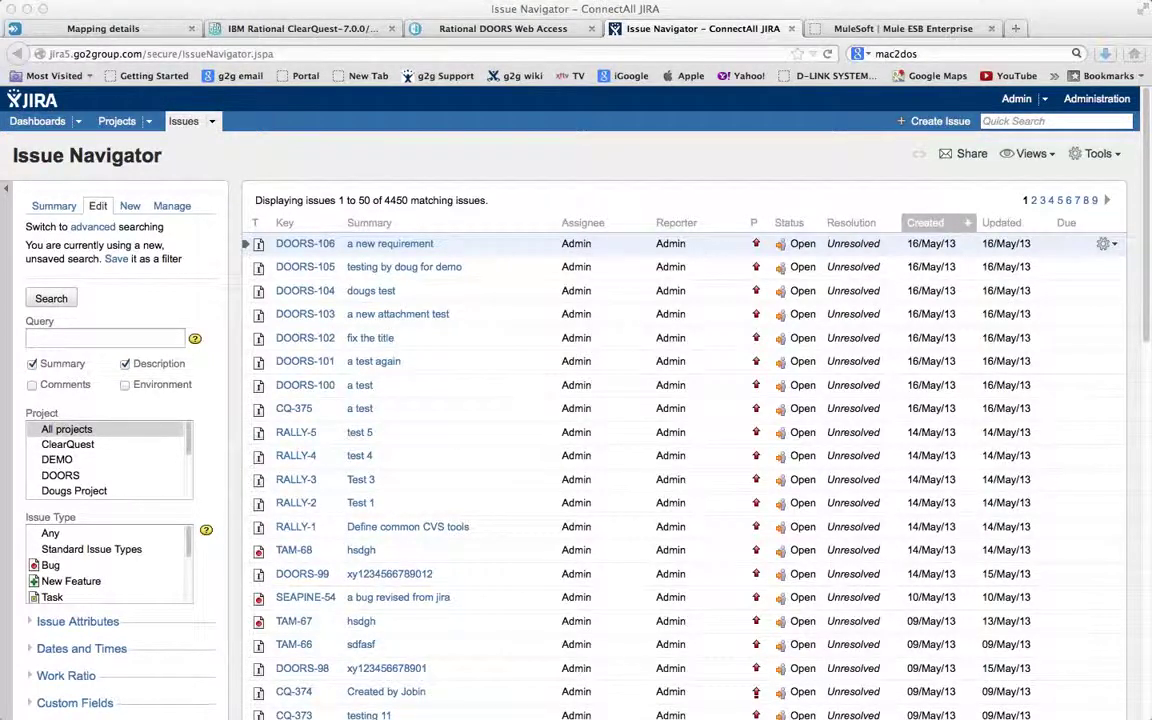
left_click(598, 200)
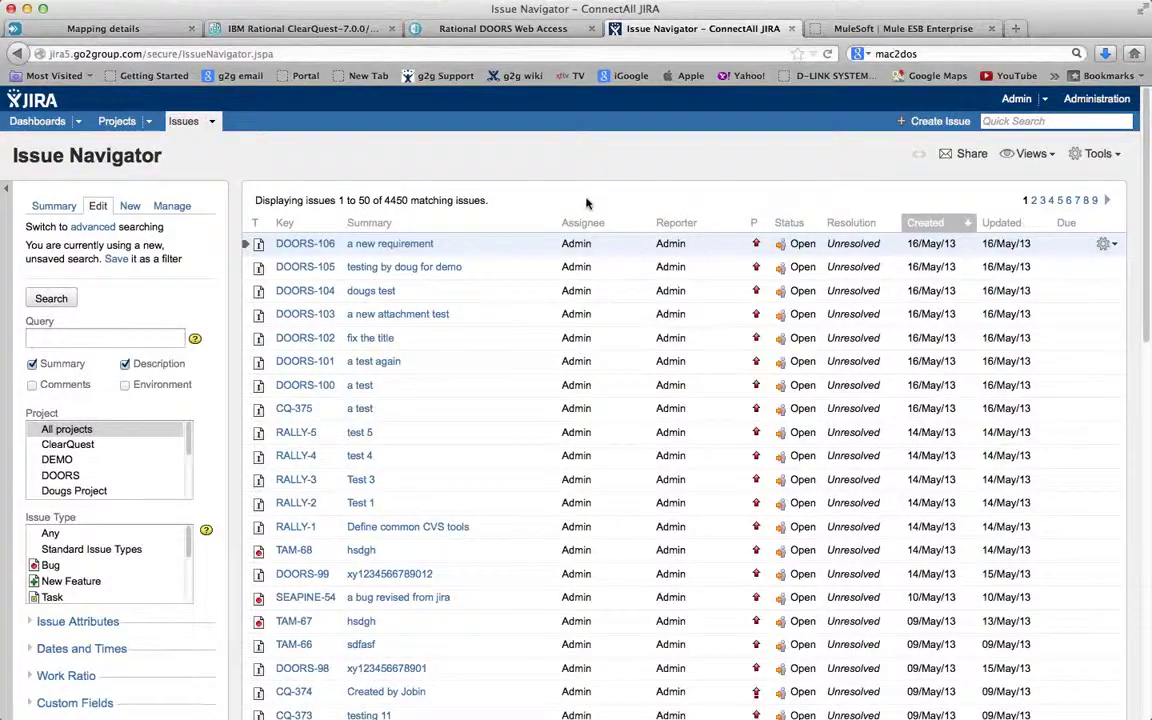
left_click(399, 248)
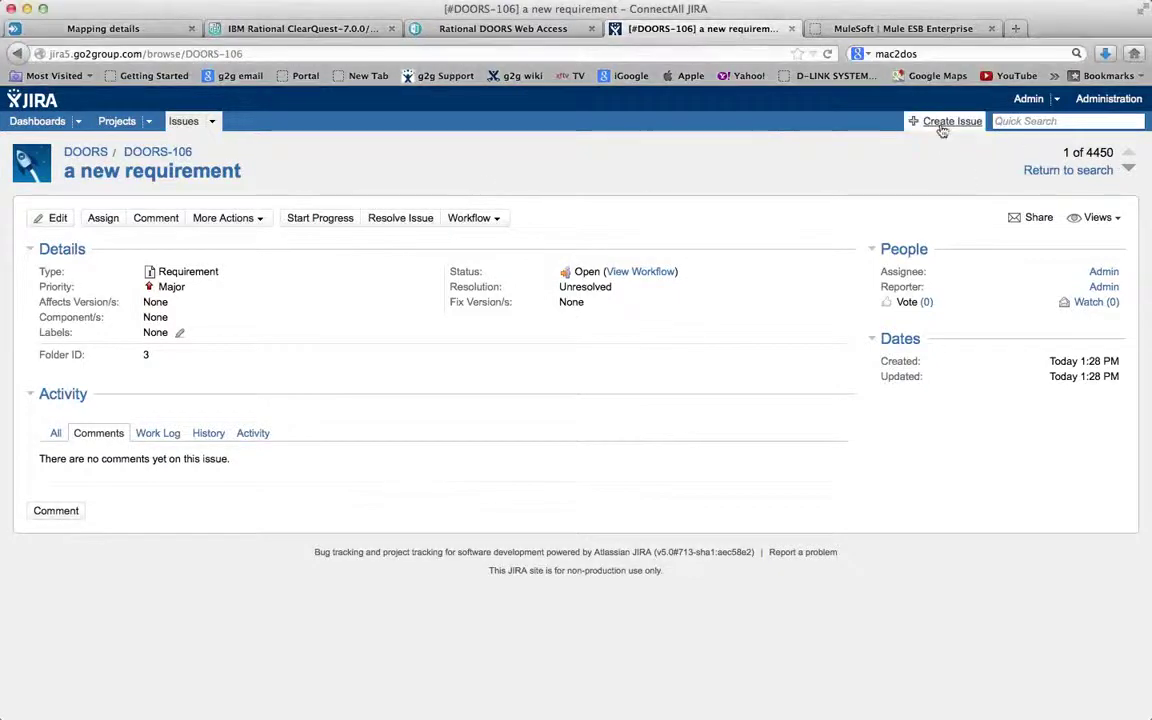
Create a Bug in the DOORS project with the summary "this is a bug for req 1.1", leaving the description empty.
left_click(949, 123)
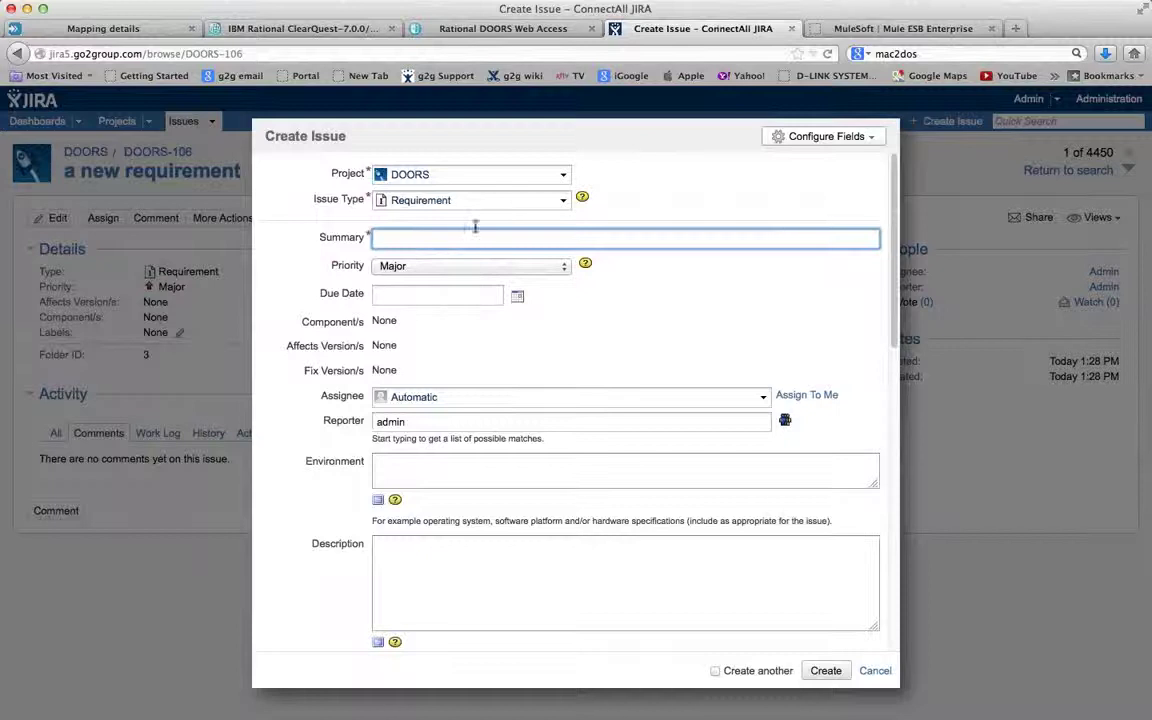
left_click(563, 200)
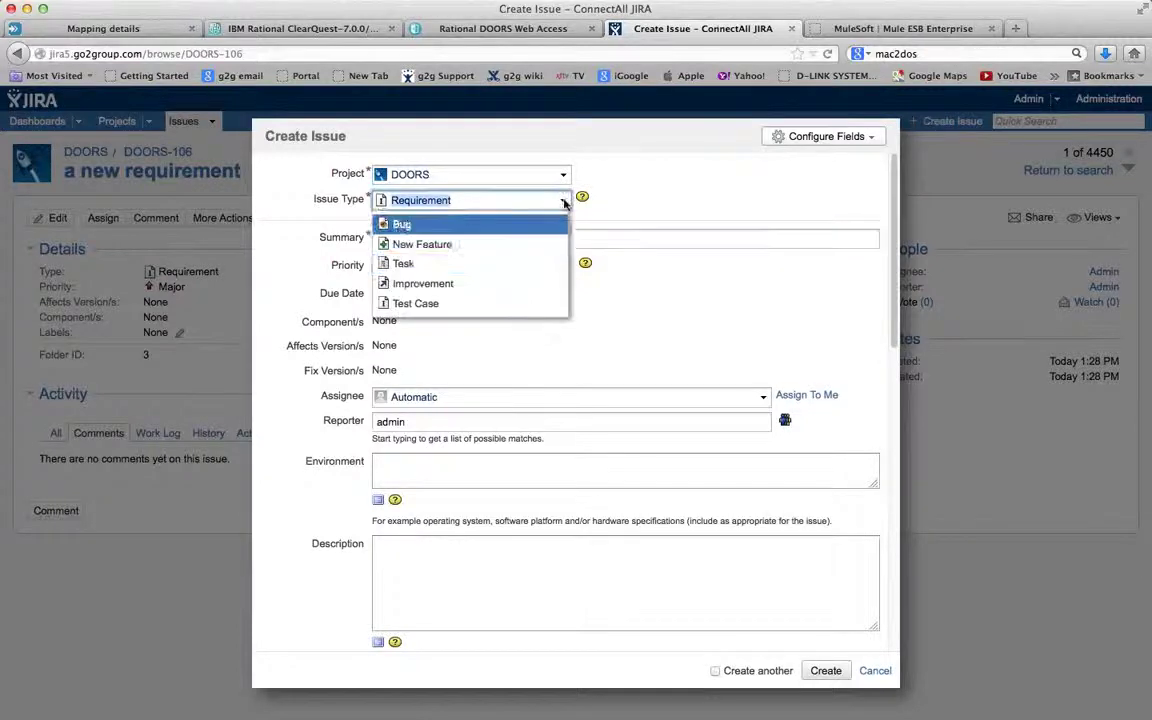
left_click(400, 224)
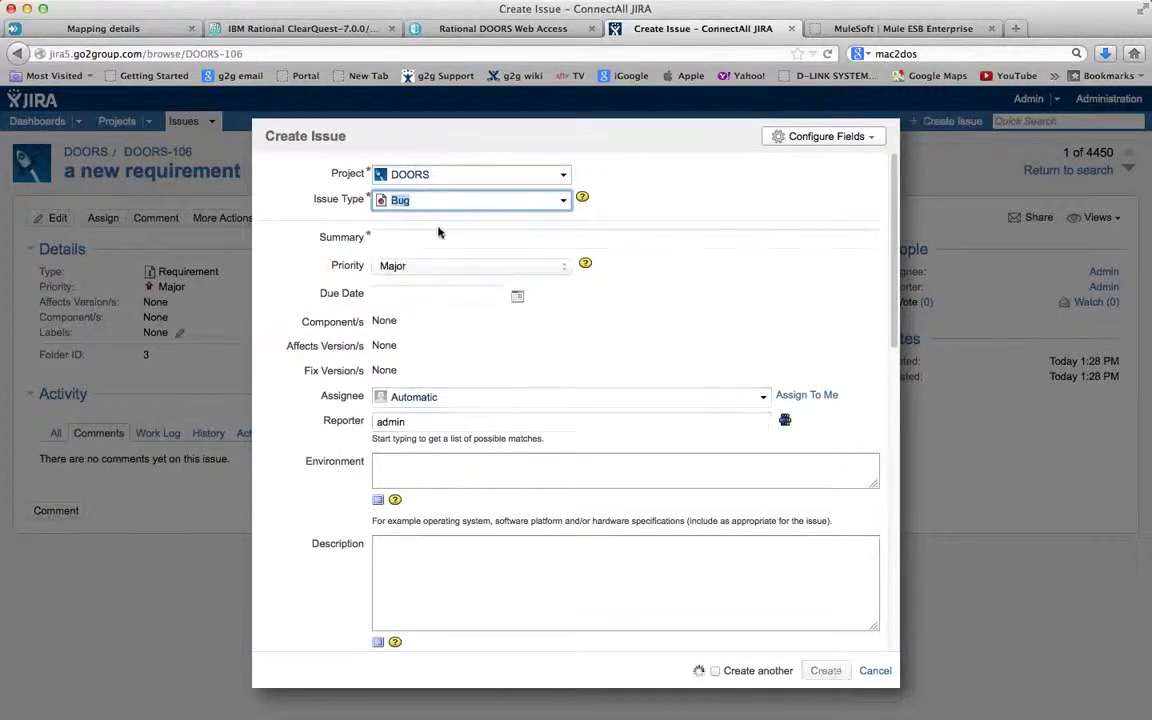
left_click(427, 237)
type("this i")
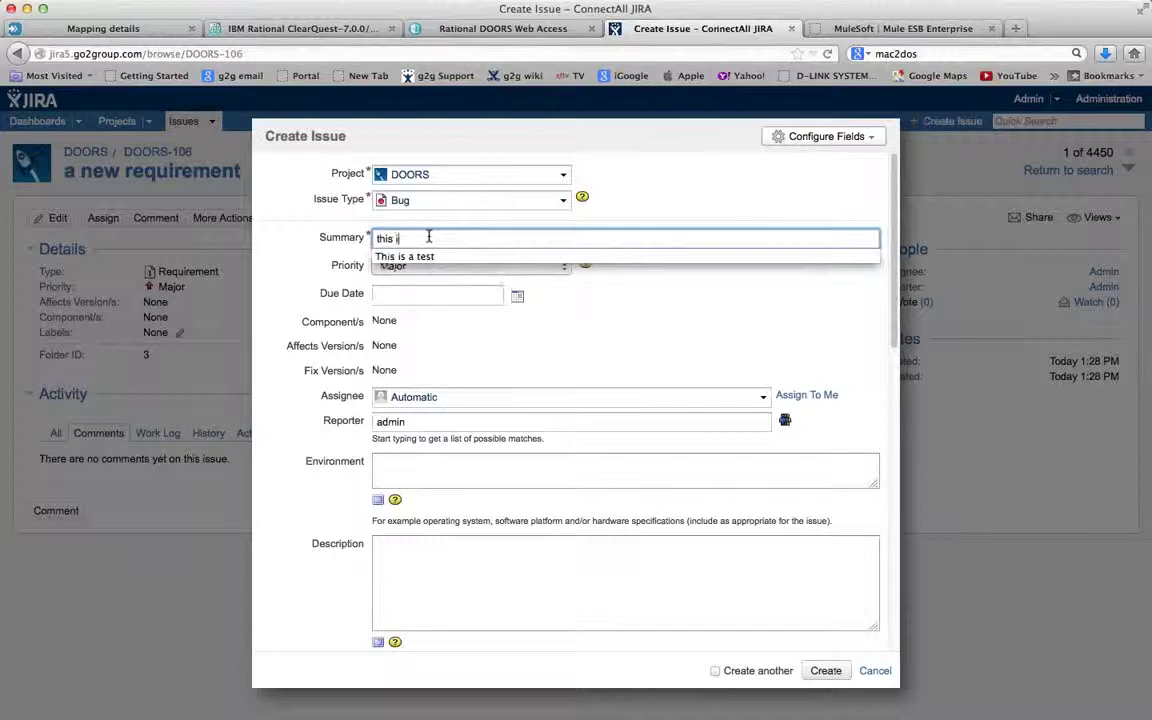
type("s a bug for ")
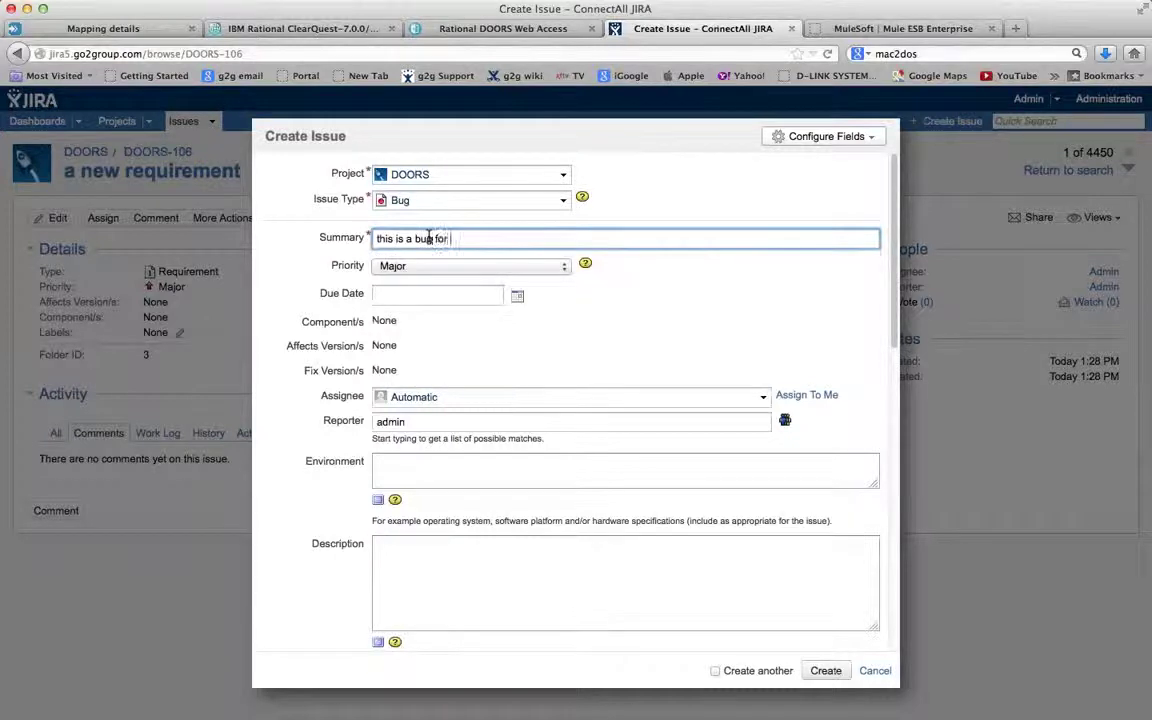
type("req 1.1")
left_click(532, 580)
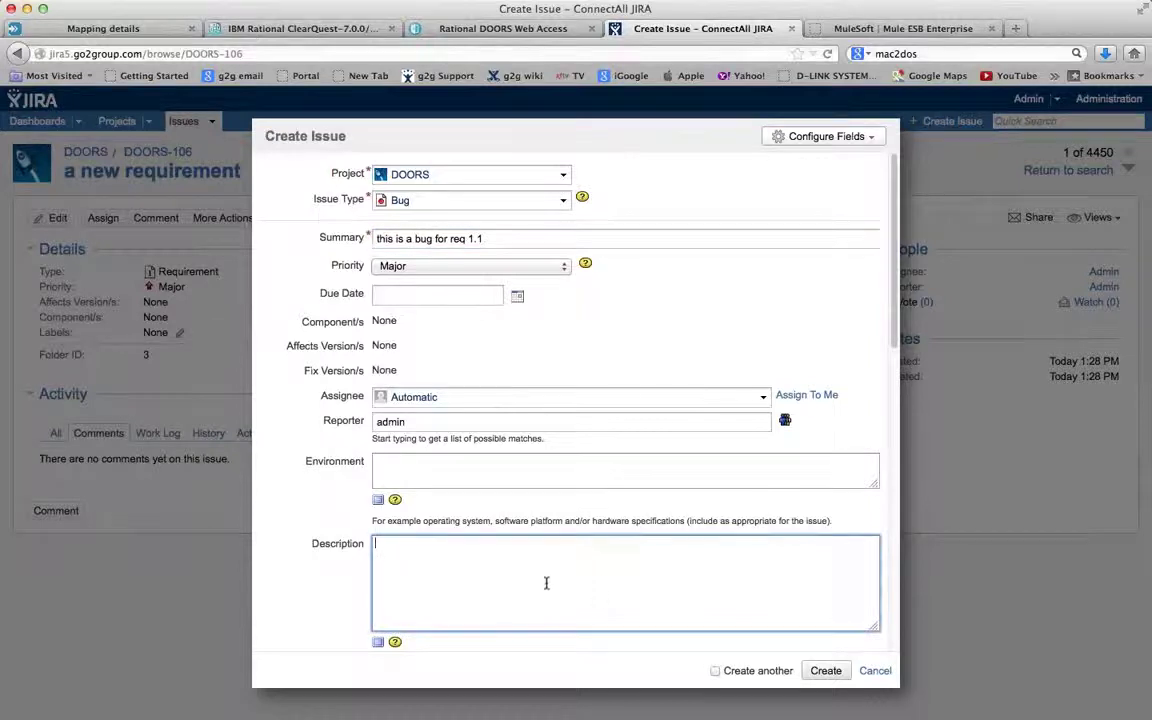
left_click(826, 671)
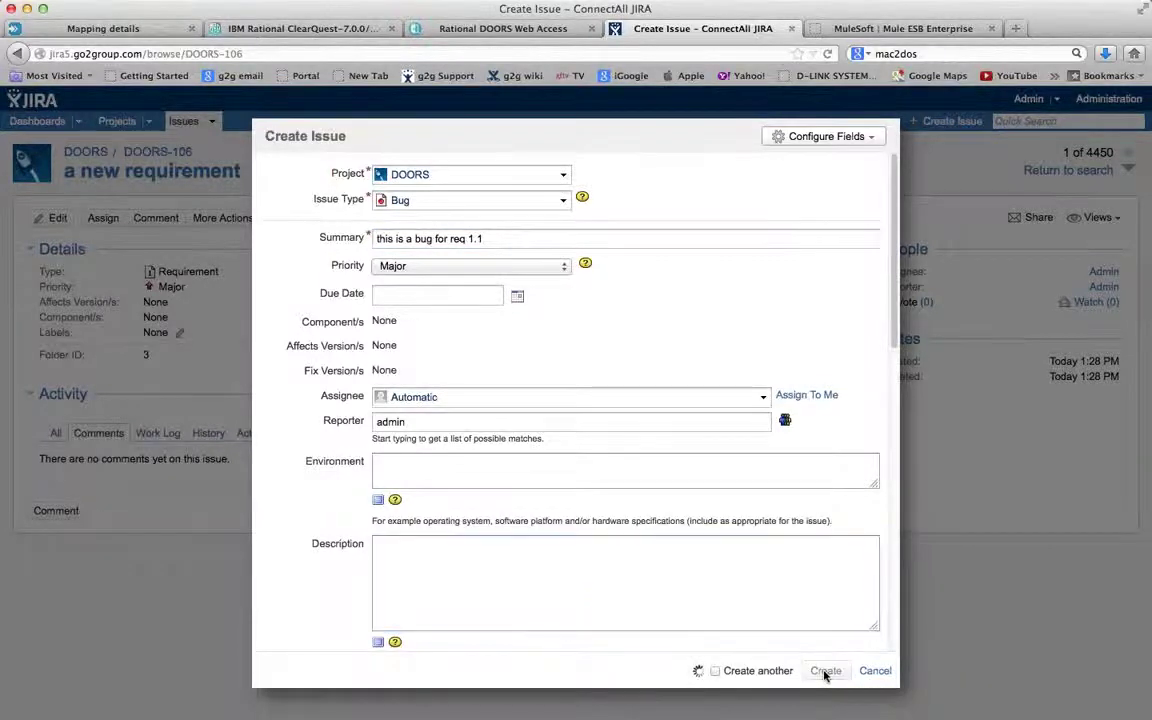